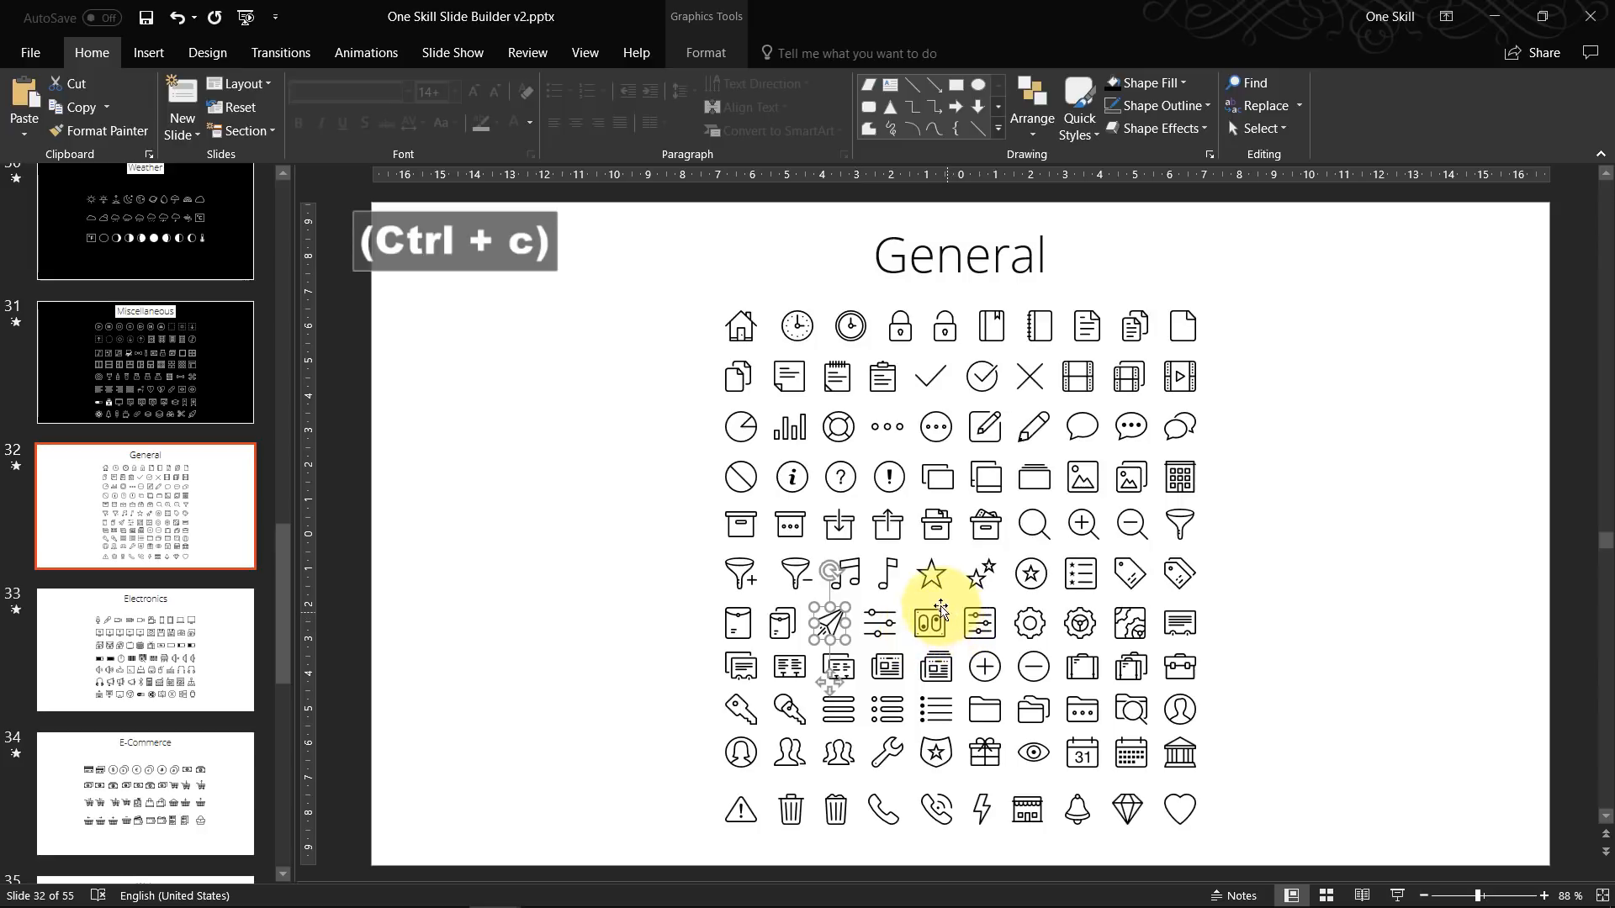
In Presentation6, replace the second keyboard icon on slide 4 with the copied paper plane icon.
{"action": "key", "text": "alt+Tab"}
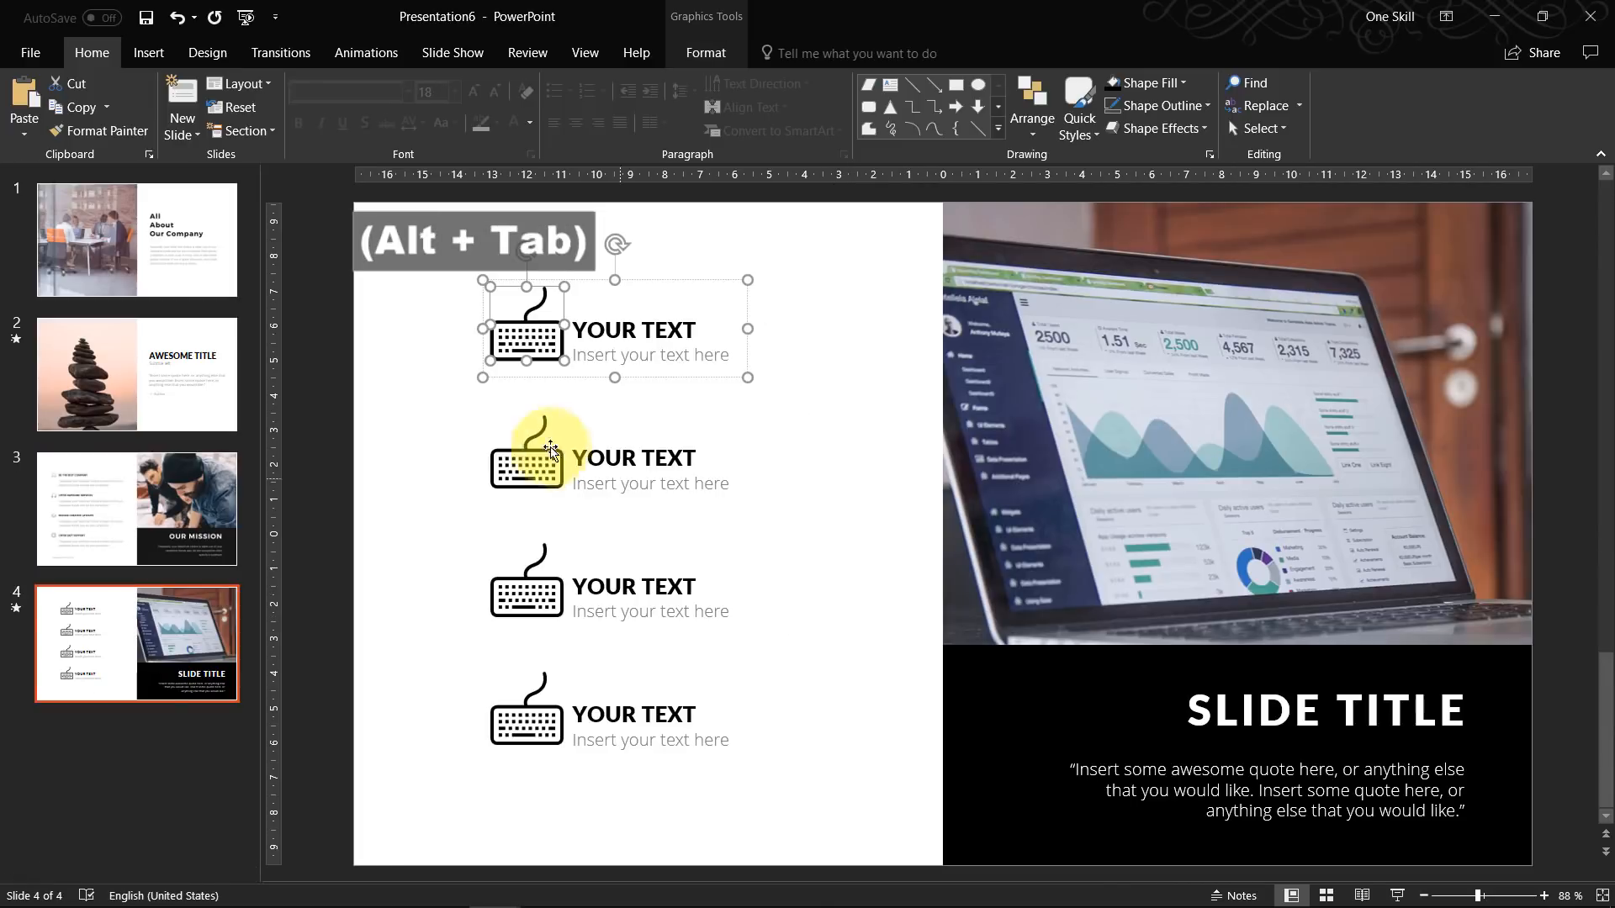
{"action": "left_click", "coordinate": [422, 404]}
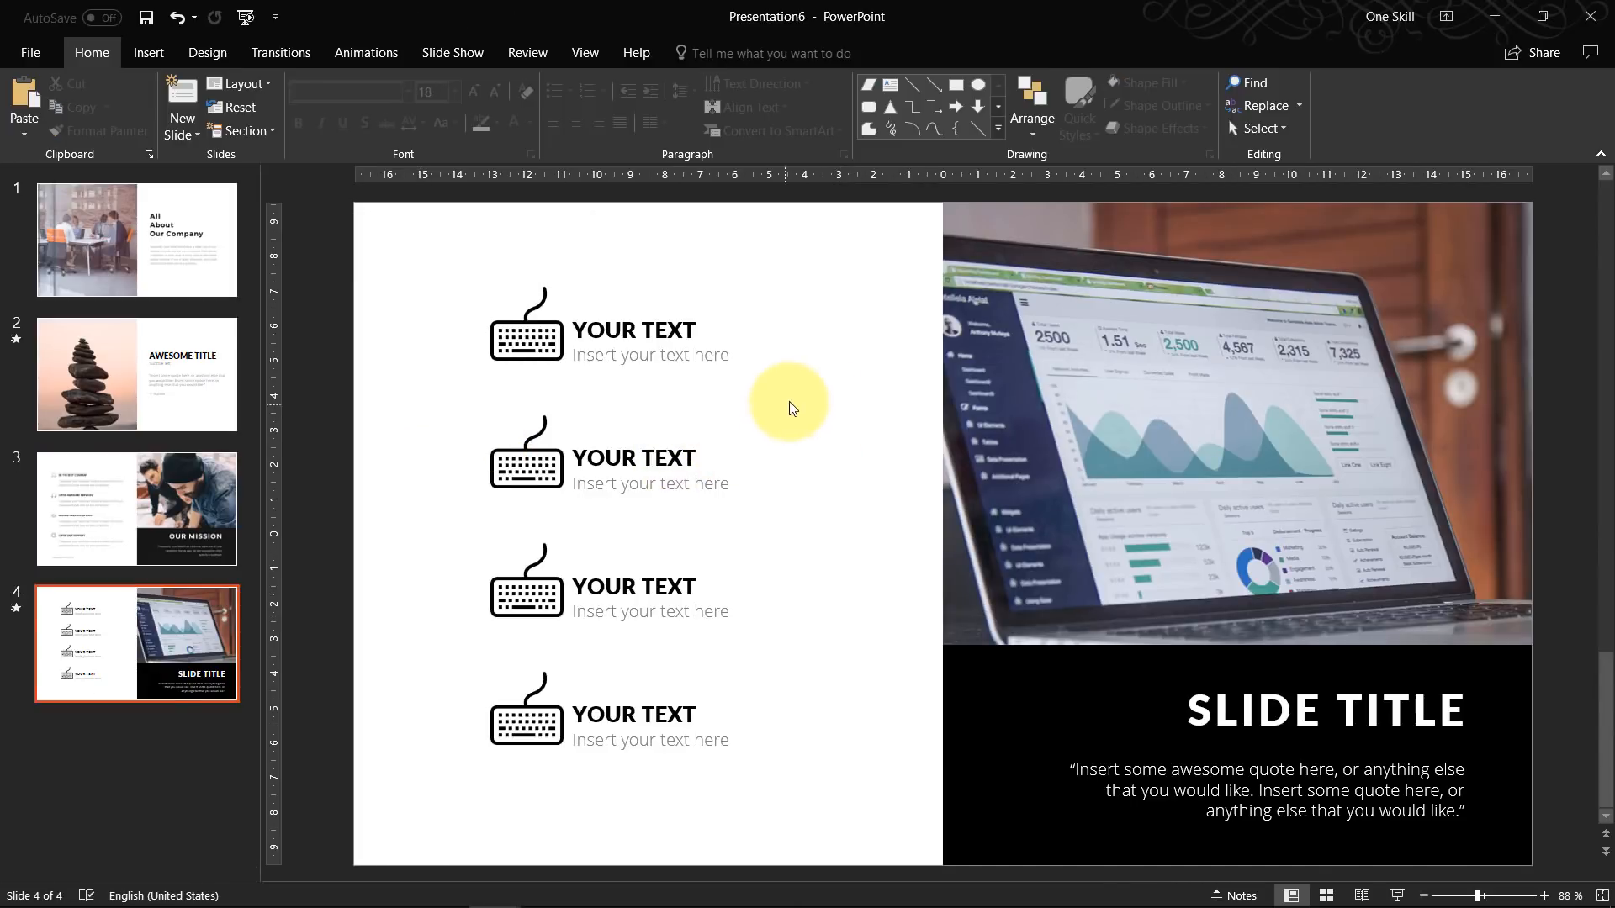
{"action": "key", "text": "ctrl+v"}
{"action": "left_click_drag", "start_coordinate": [840, 613], "coordinate": [612, 516]}
{"action": "left_click", "coordinate": [521, 461], "text": "shift"}
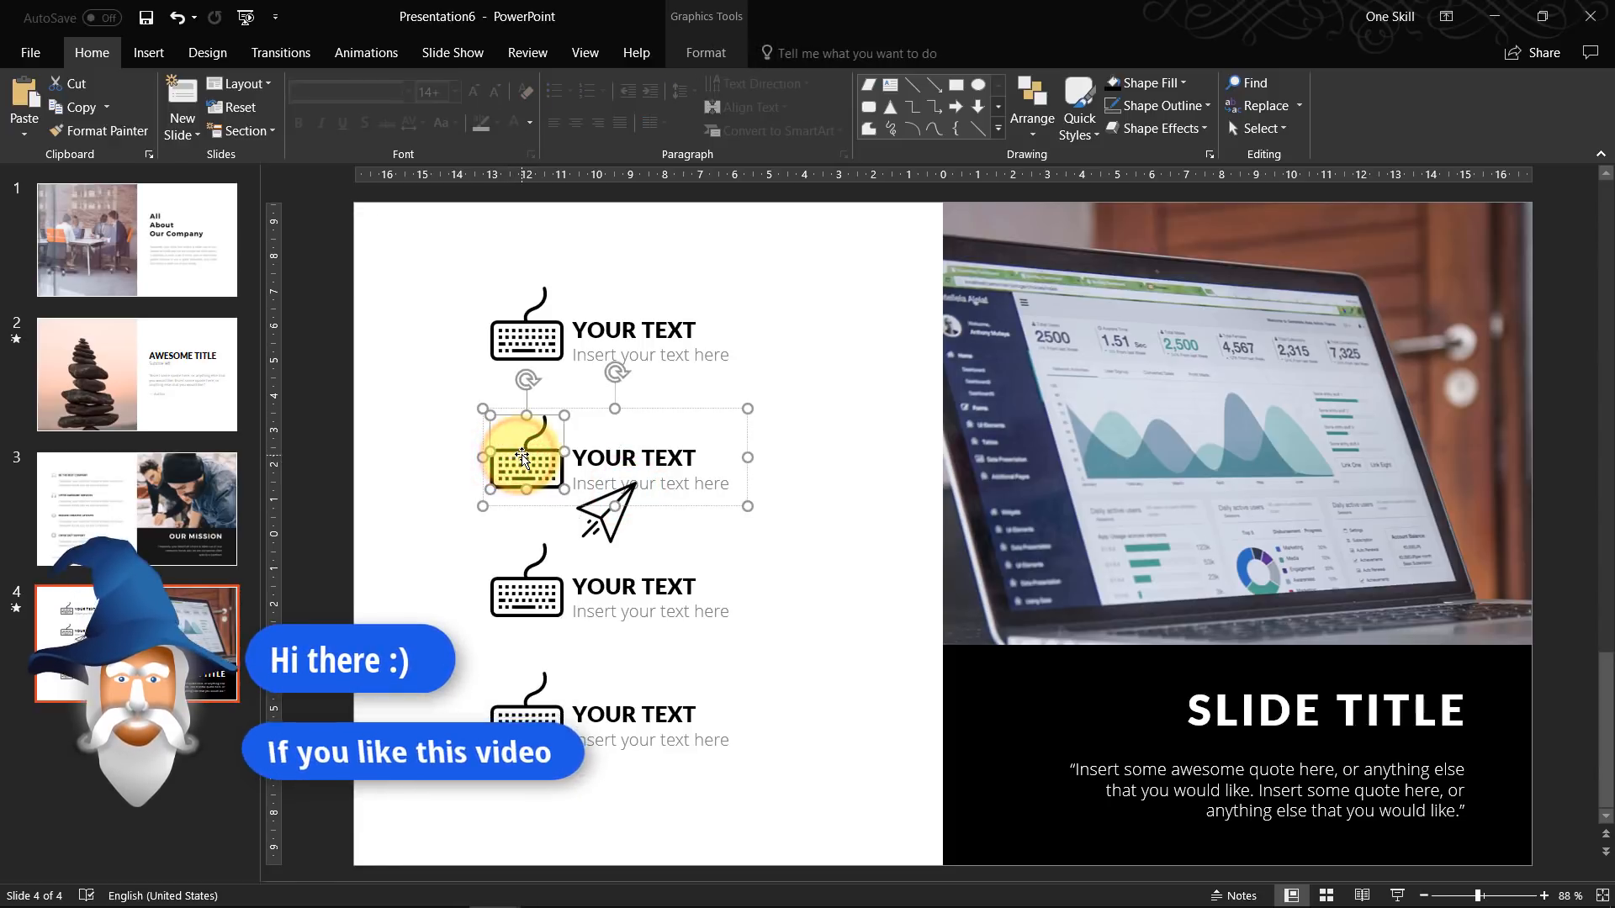
{"action": "key", "text": "Delete"}
{"action": "left_click_drag", "start_coordinate": [595, 501], "coordinate": [528, 470]}
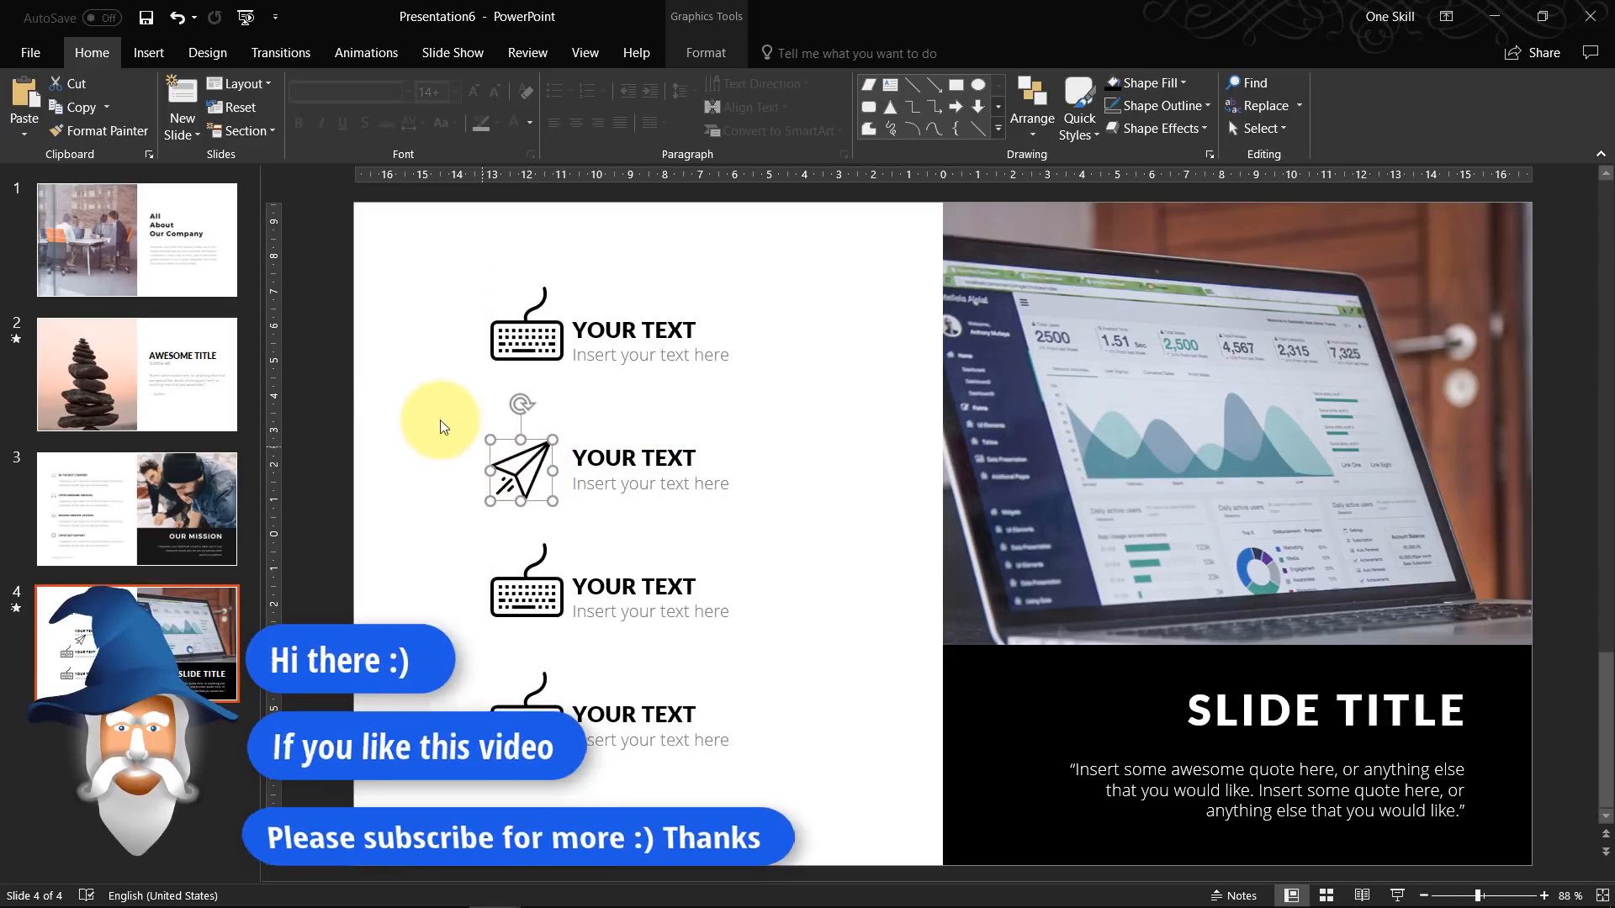
{"action": "left_click", "coordinate": [371, 343]}
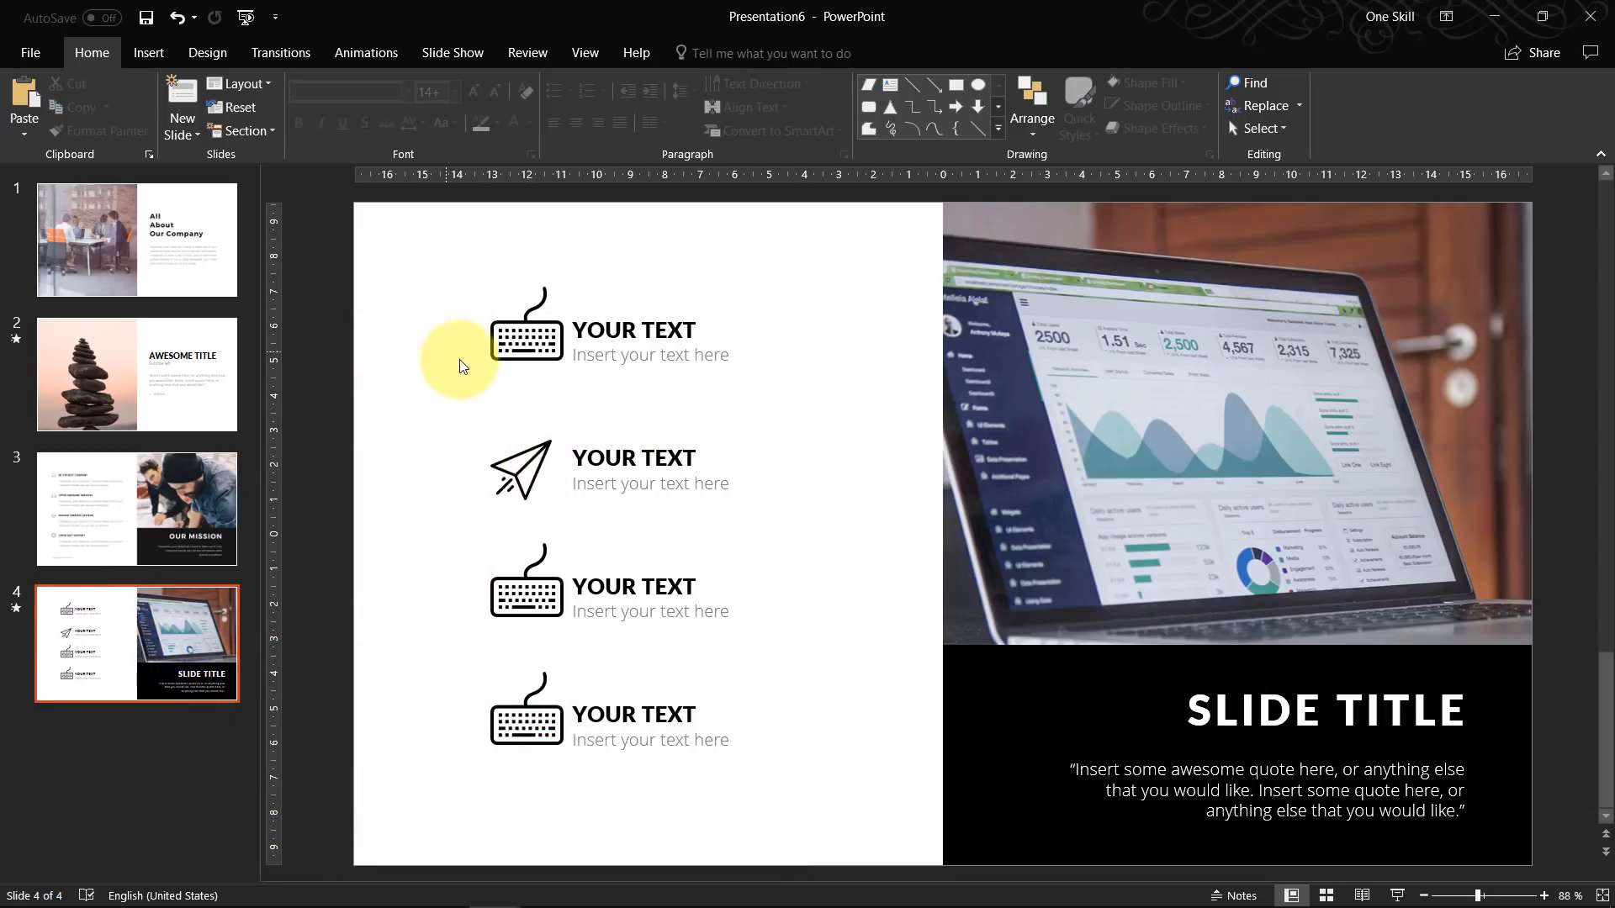
Add a new slide after slide 4.
{"action": "right_click", "coordinate": [165, 739]}
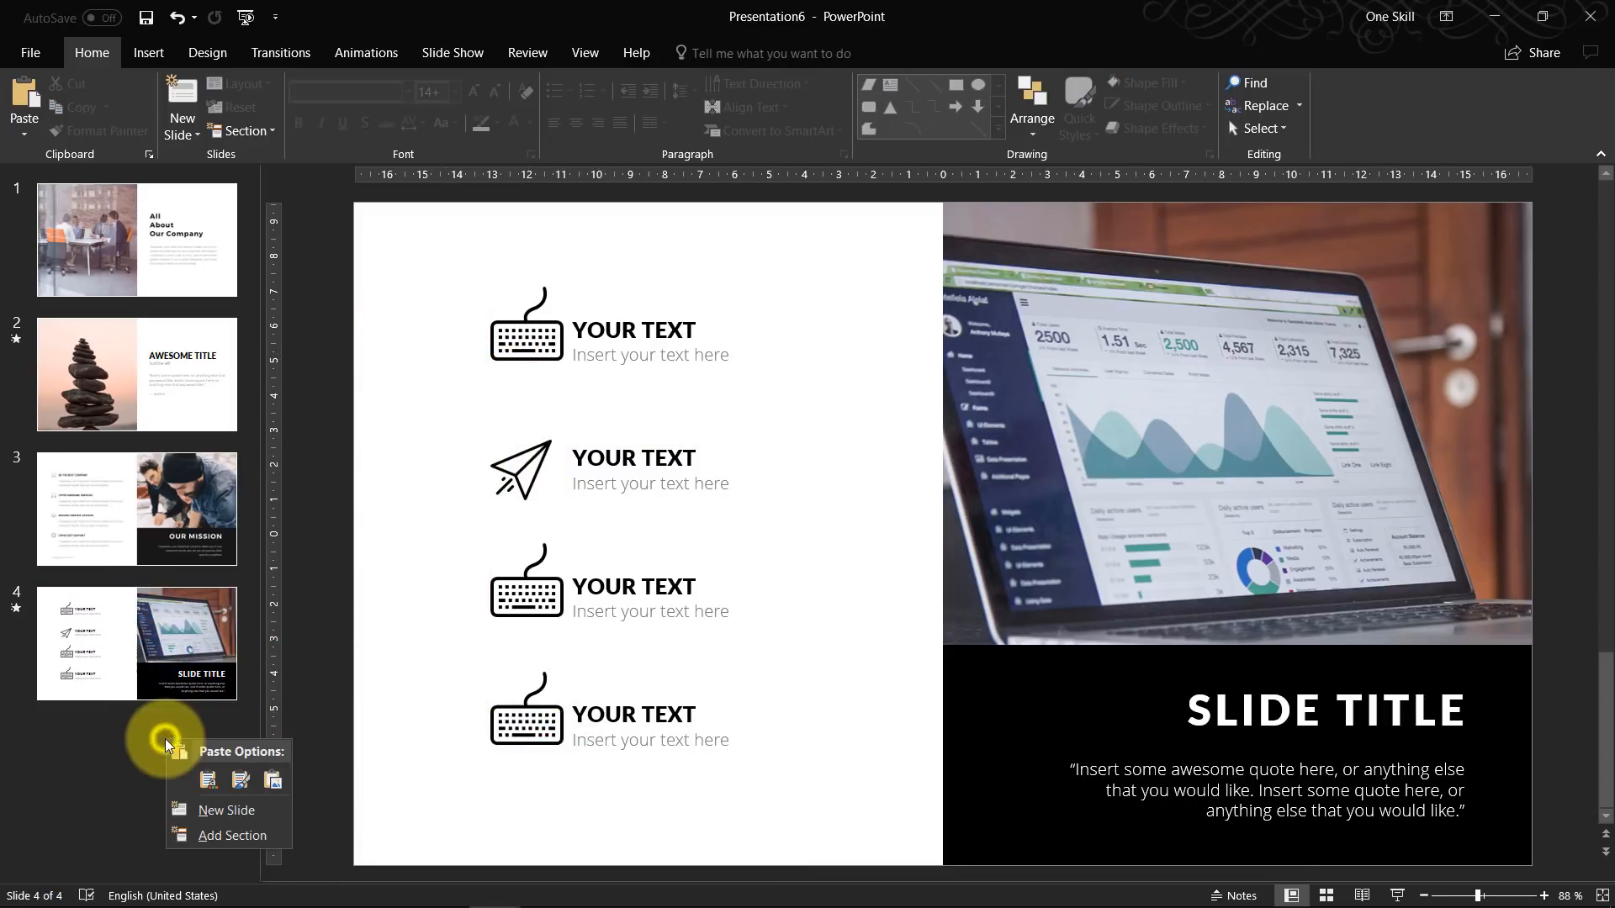
{"action": "left_click", "coordinate": [217, 807]}
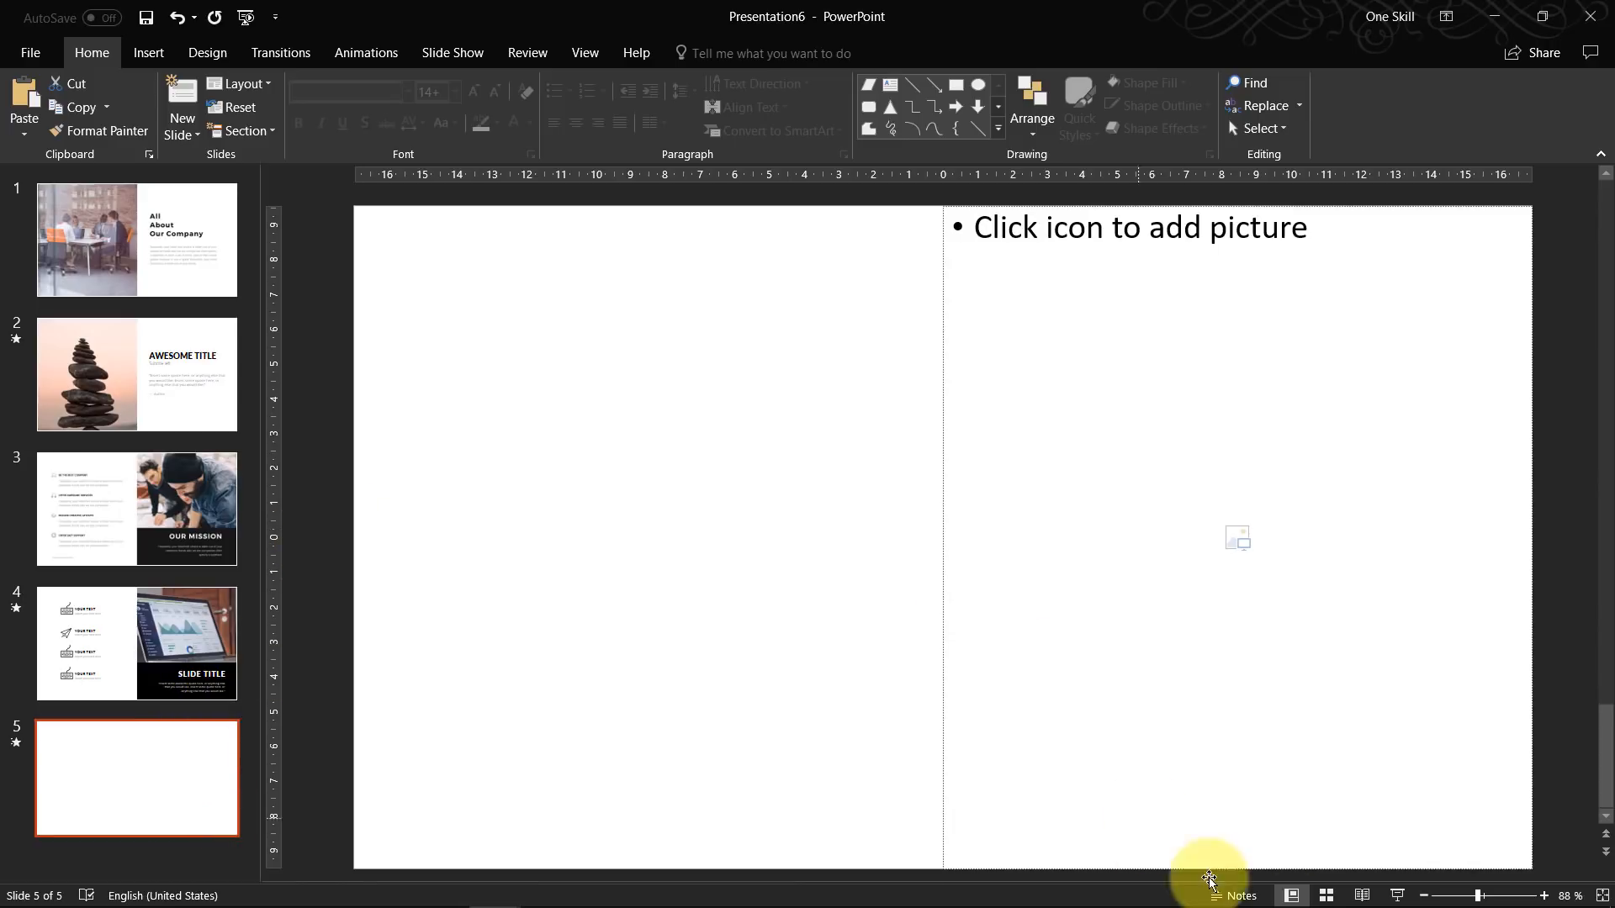
{"action": "left_click", "coordinate": [1120, 897]}
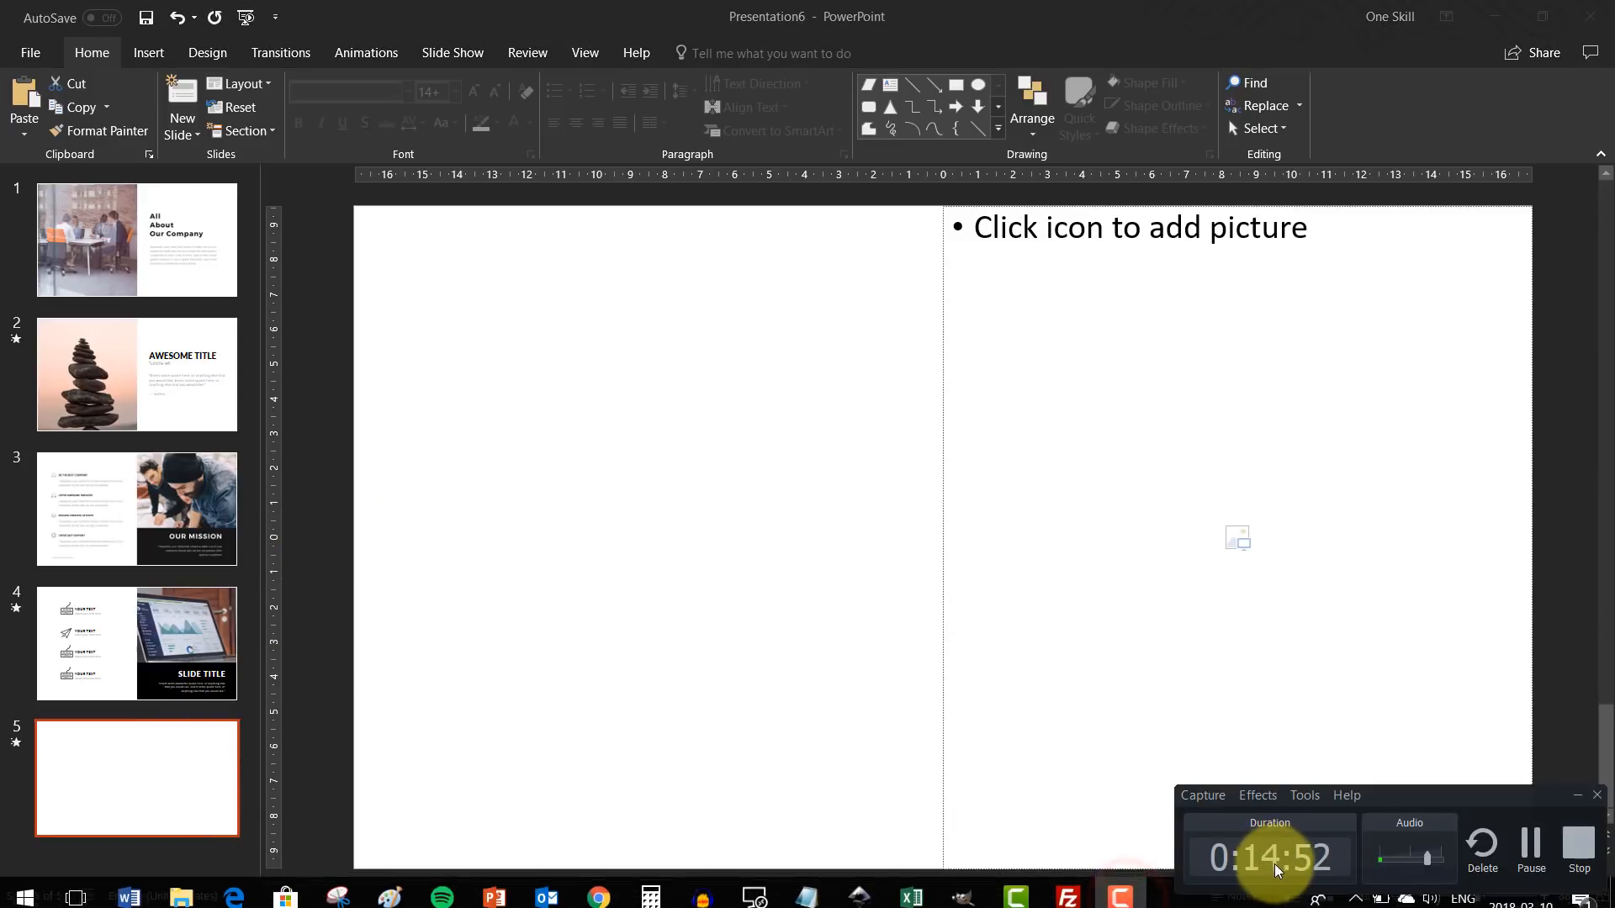
{"action": "left_click", "coordinate": [330, 532]}
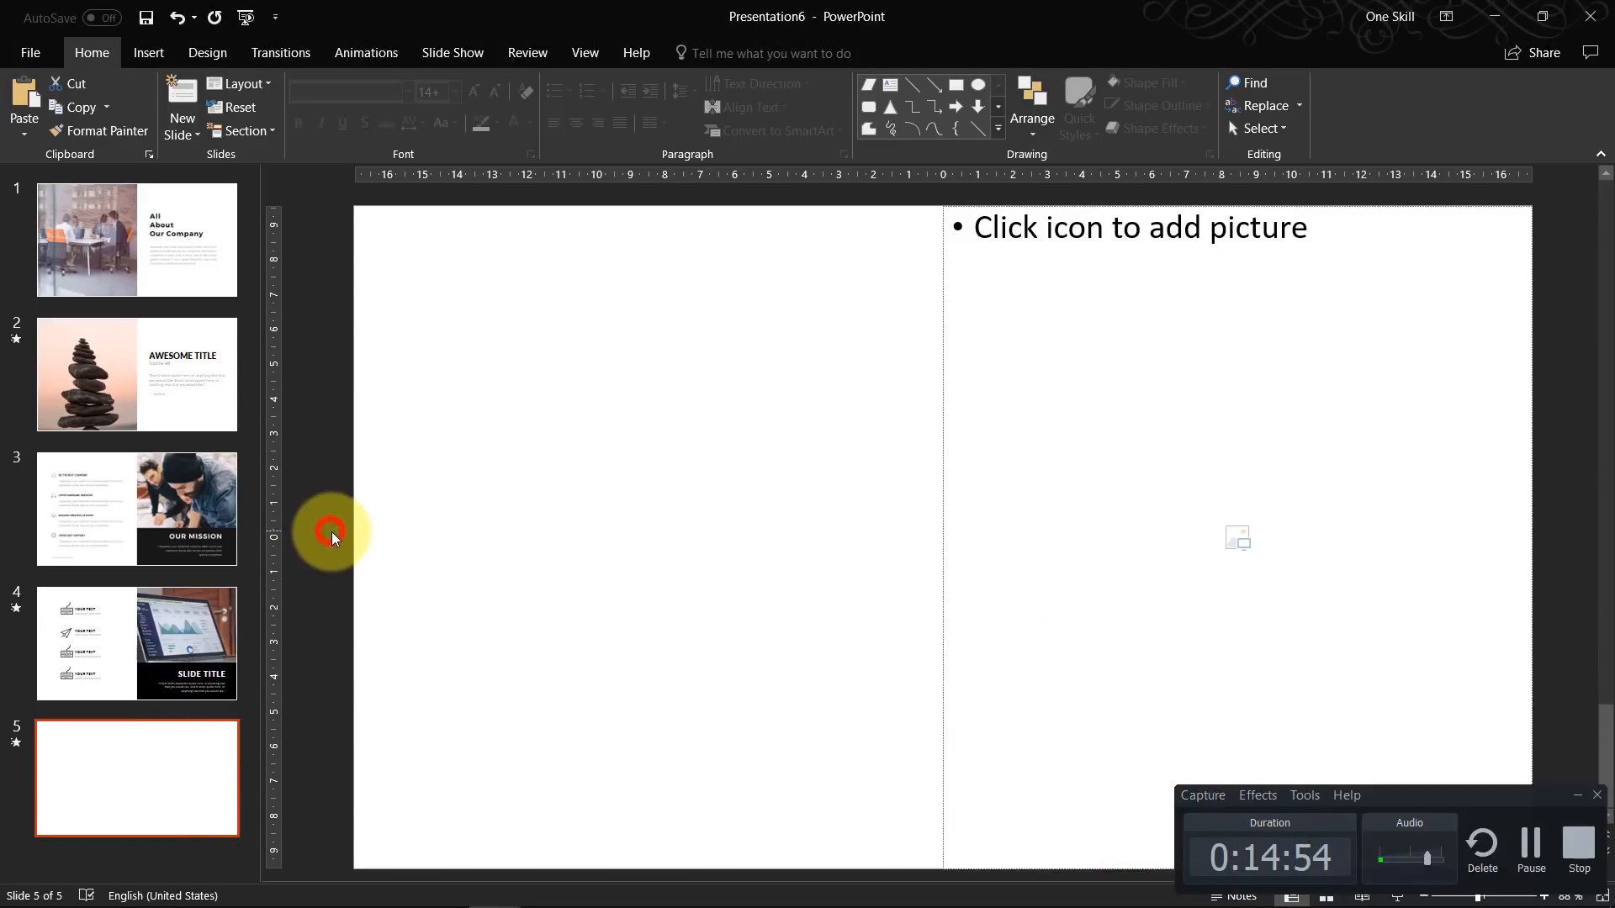
{"action": "left_click", "coordinate": [1579, 796]}
Switch to Chrome, advance the Eureka template preview to the Awesome Features slide, and copy its image.
{"action": "key", "text": "alt+Tab"}
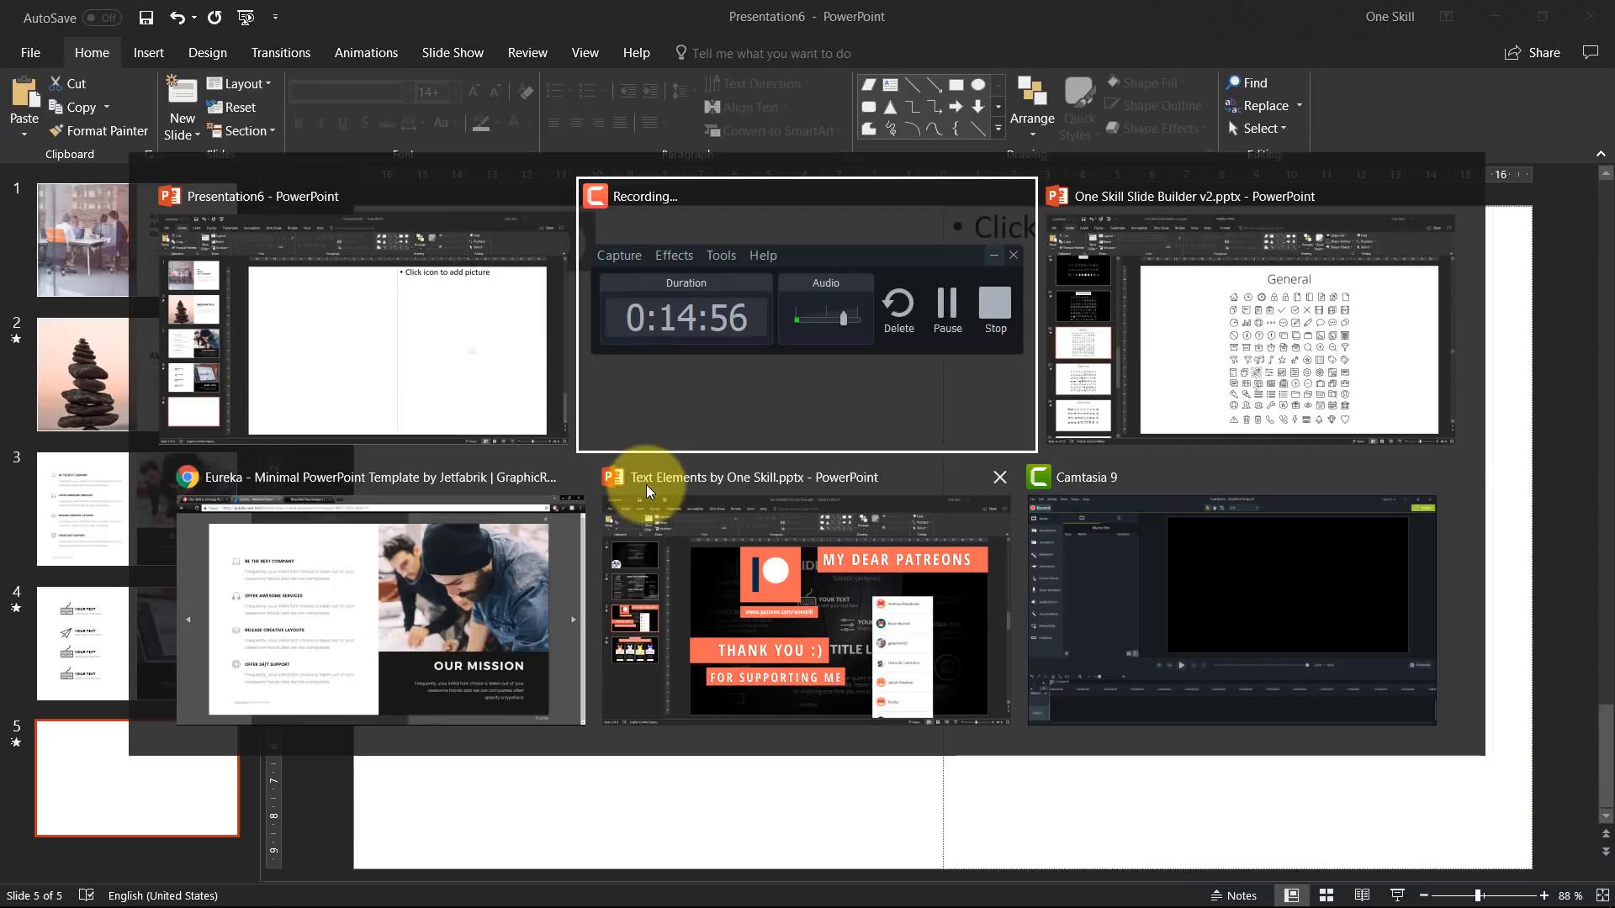
{"action": "left_click", "coordinate": [456, 610], "text": "alt"}
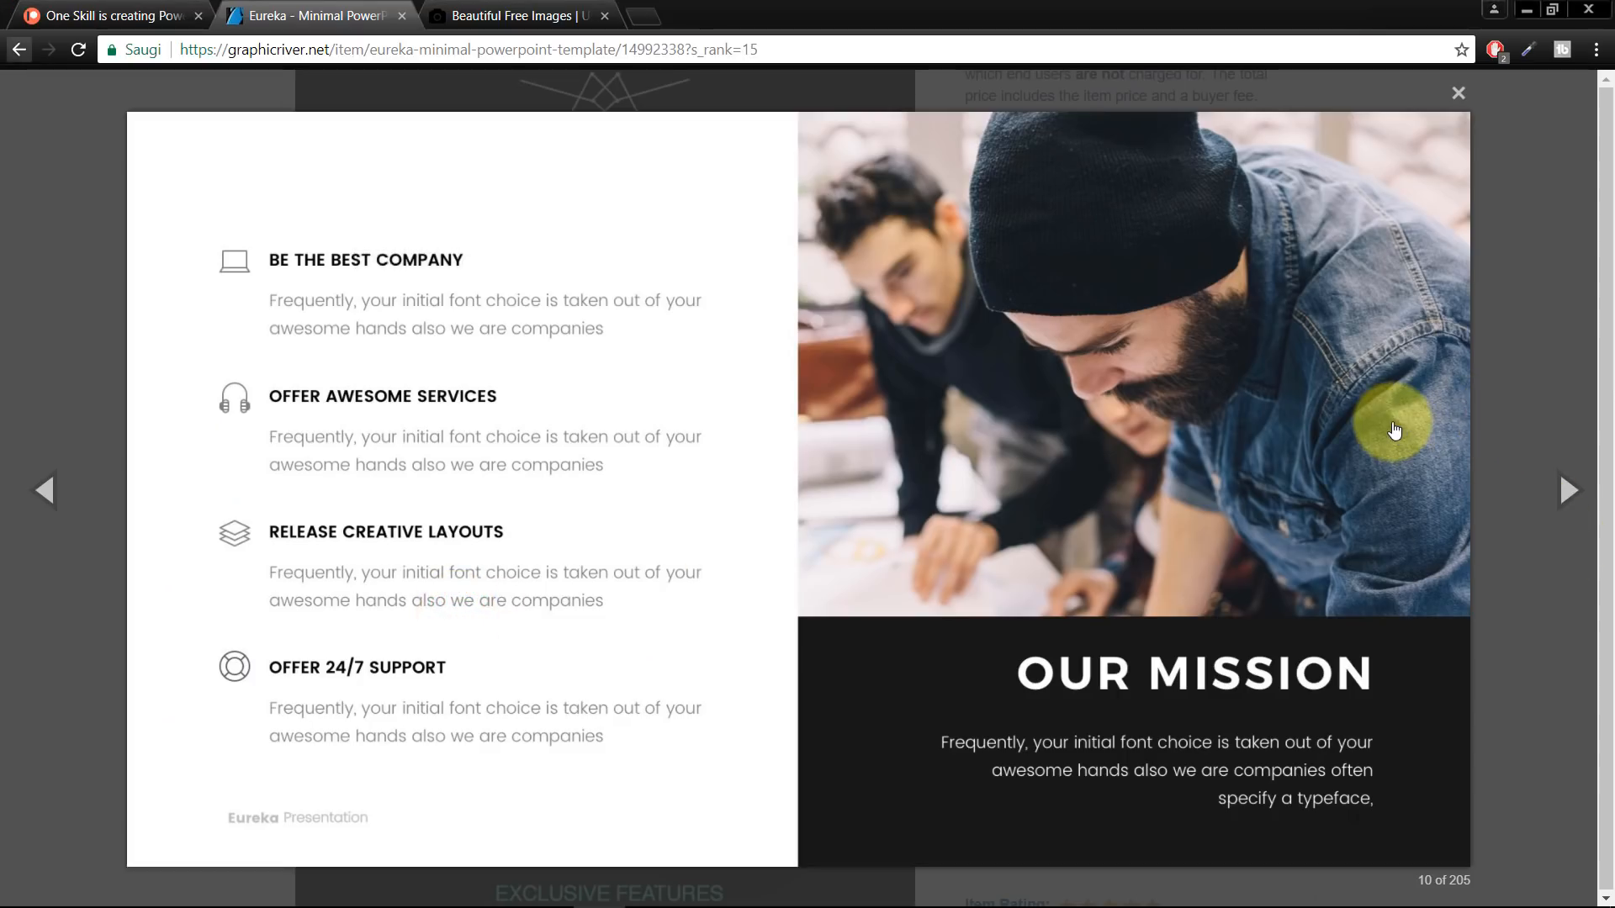
{"action": "left_click", "coordinate": [1567, 495]}
{"action": "left_click", "coordinate": [1567, 494]}
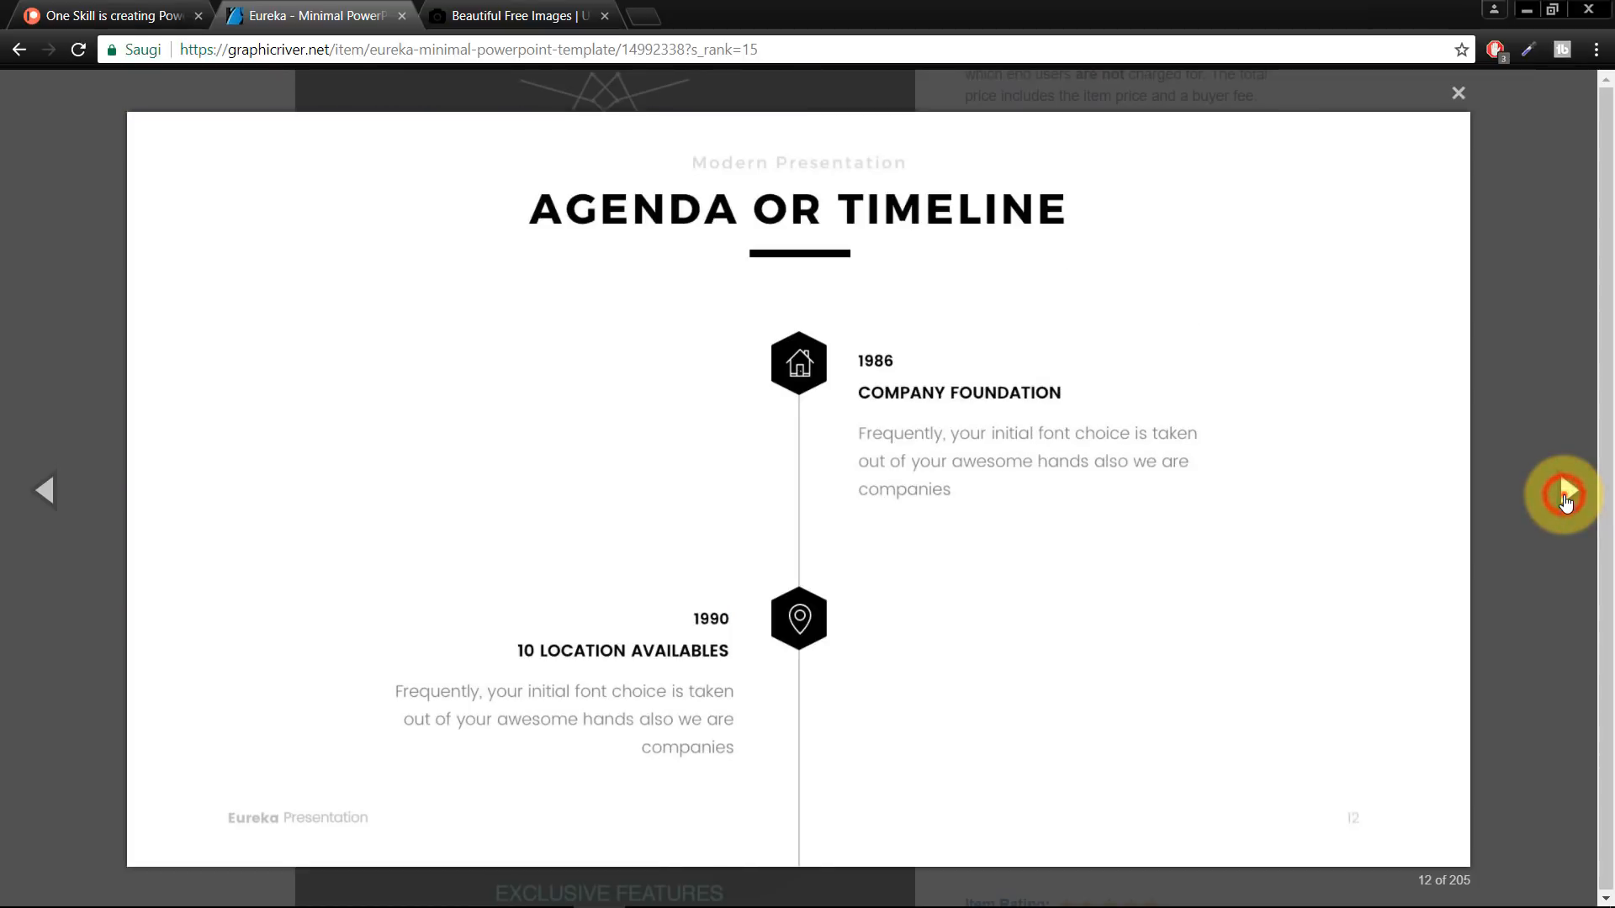
{"action": "left_click", "coordinate": [1566, 494]}
{"action": "left_click", "coordinate": [1567, 494]}
{"action": "left_click", "coordinate": [1566, 495]}
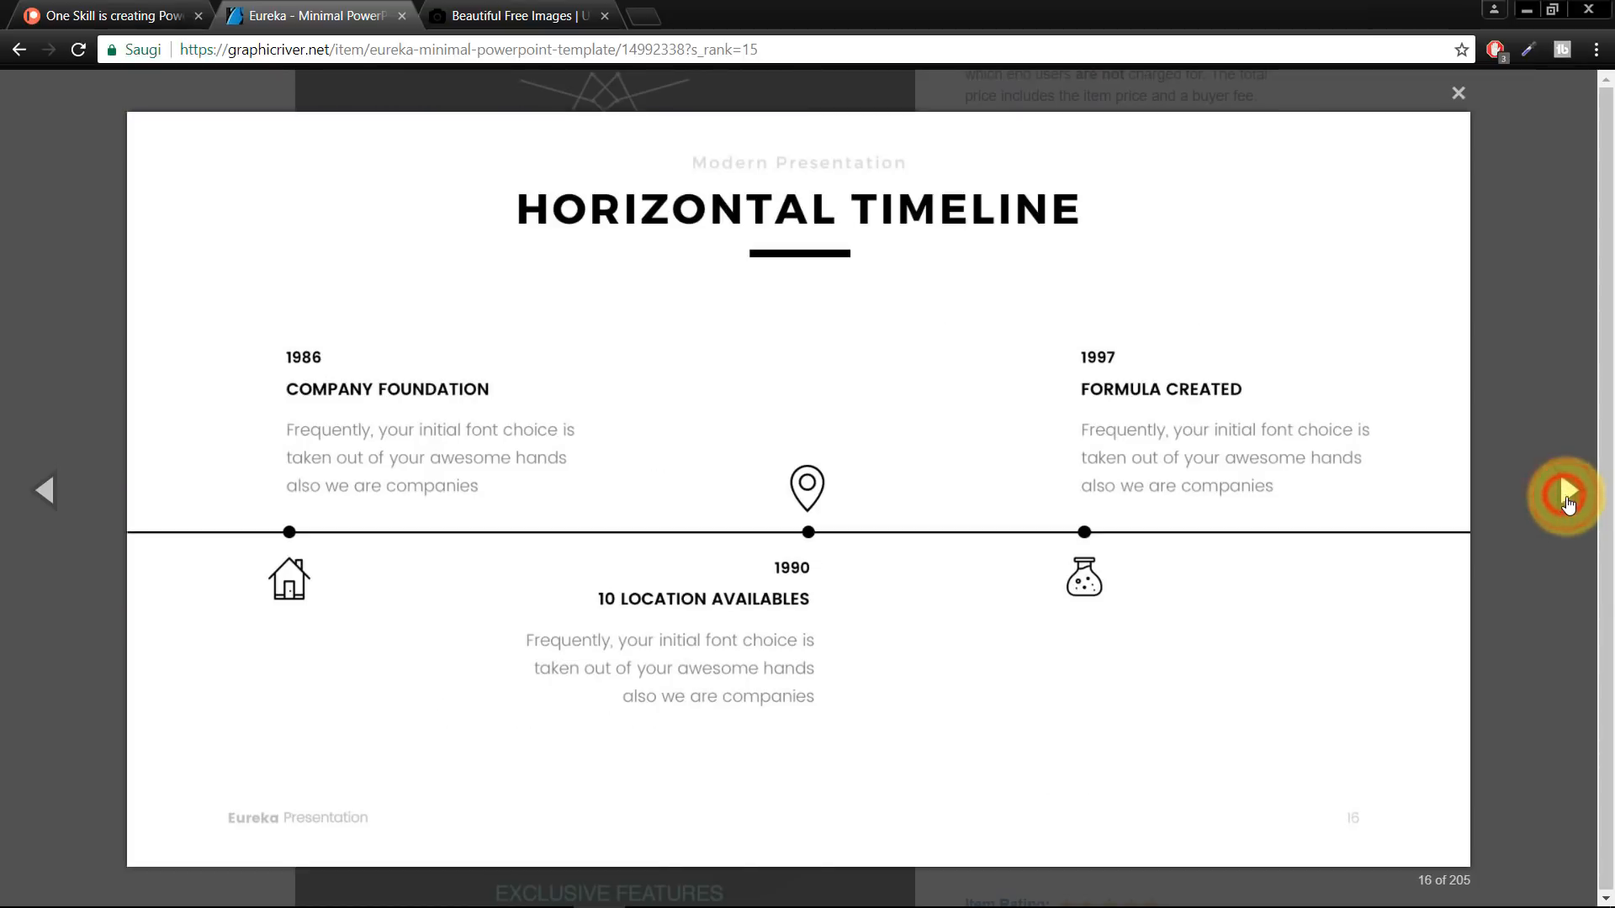
{"action": "left_click", "coordinate": [1568, 495]}
{"action": "left_click", "coordinate": [1568, 495]}
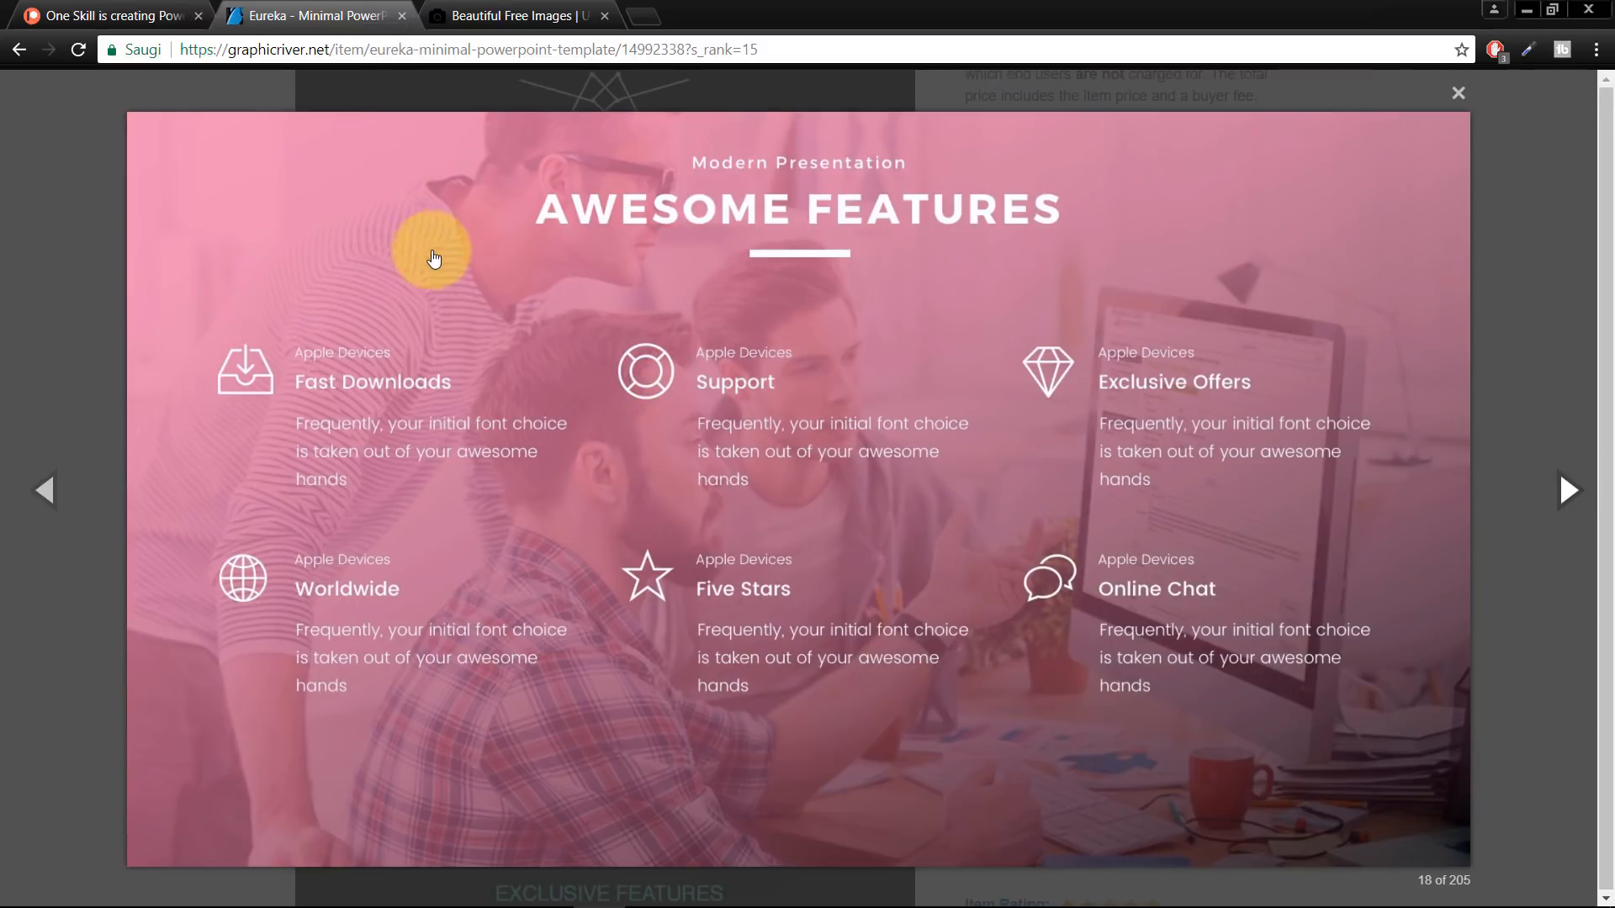
{"action": "right_click", "coordinate": [458, 239]}
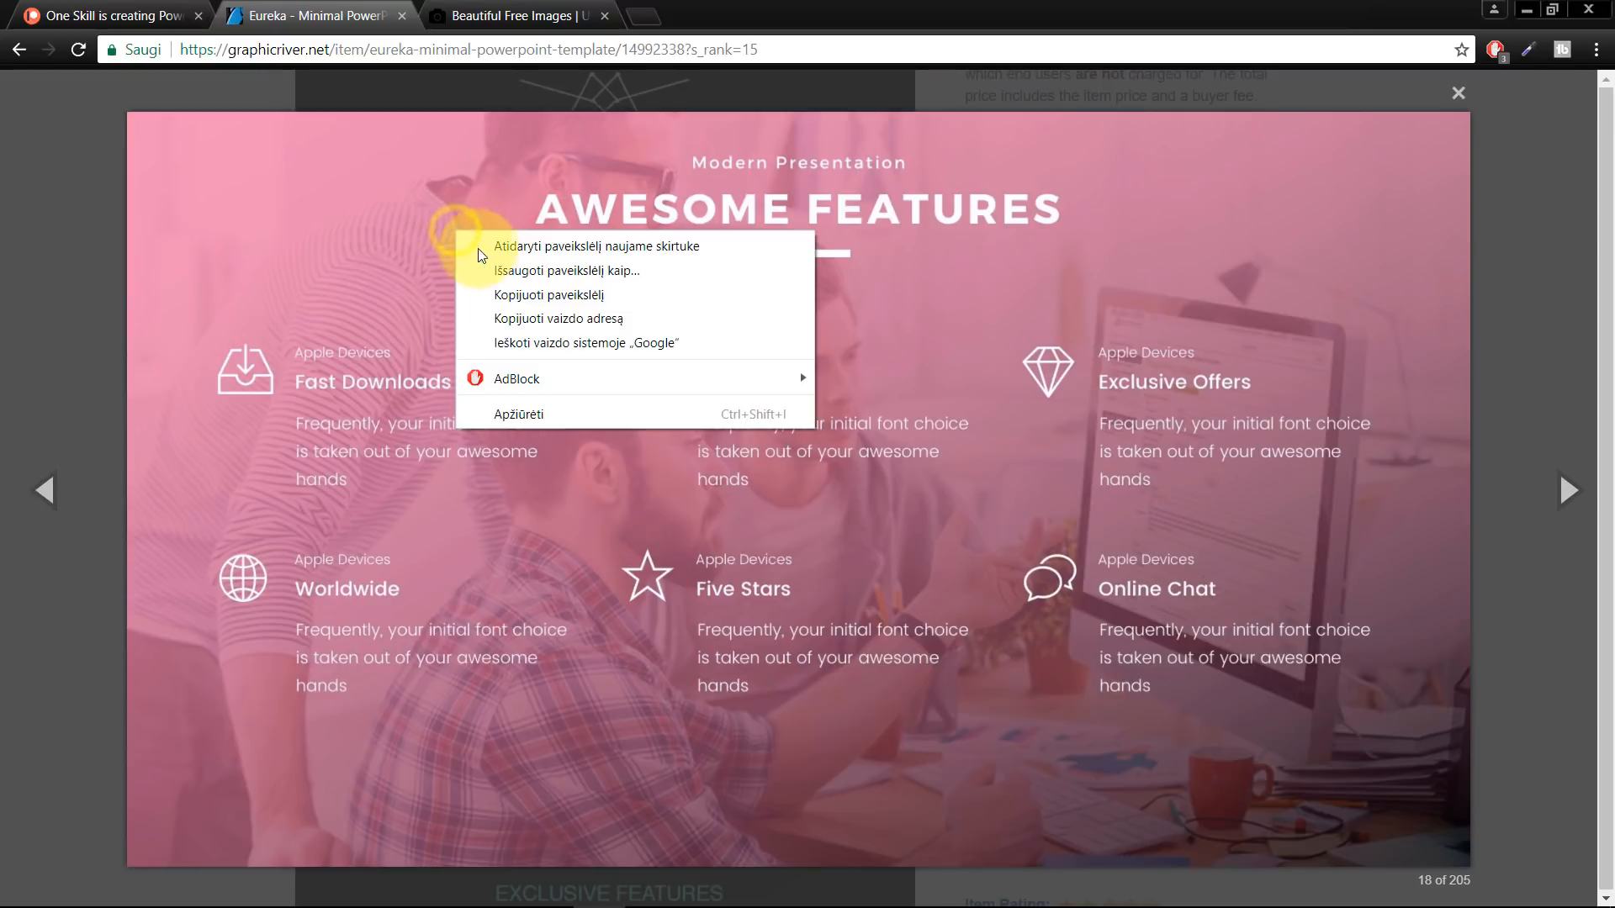
{"action": "left_click", "coordinate": [522, 290]}
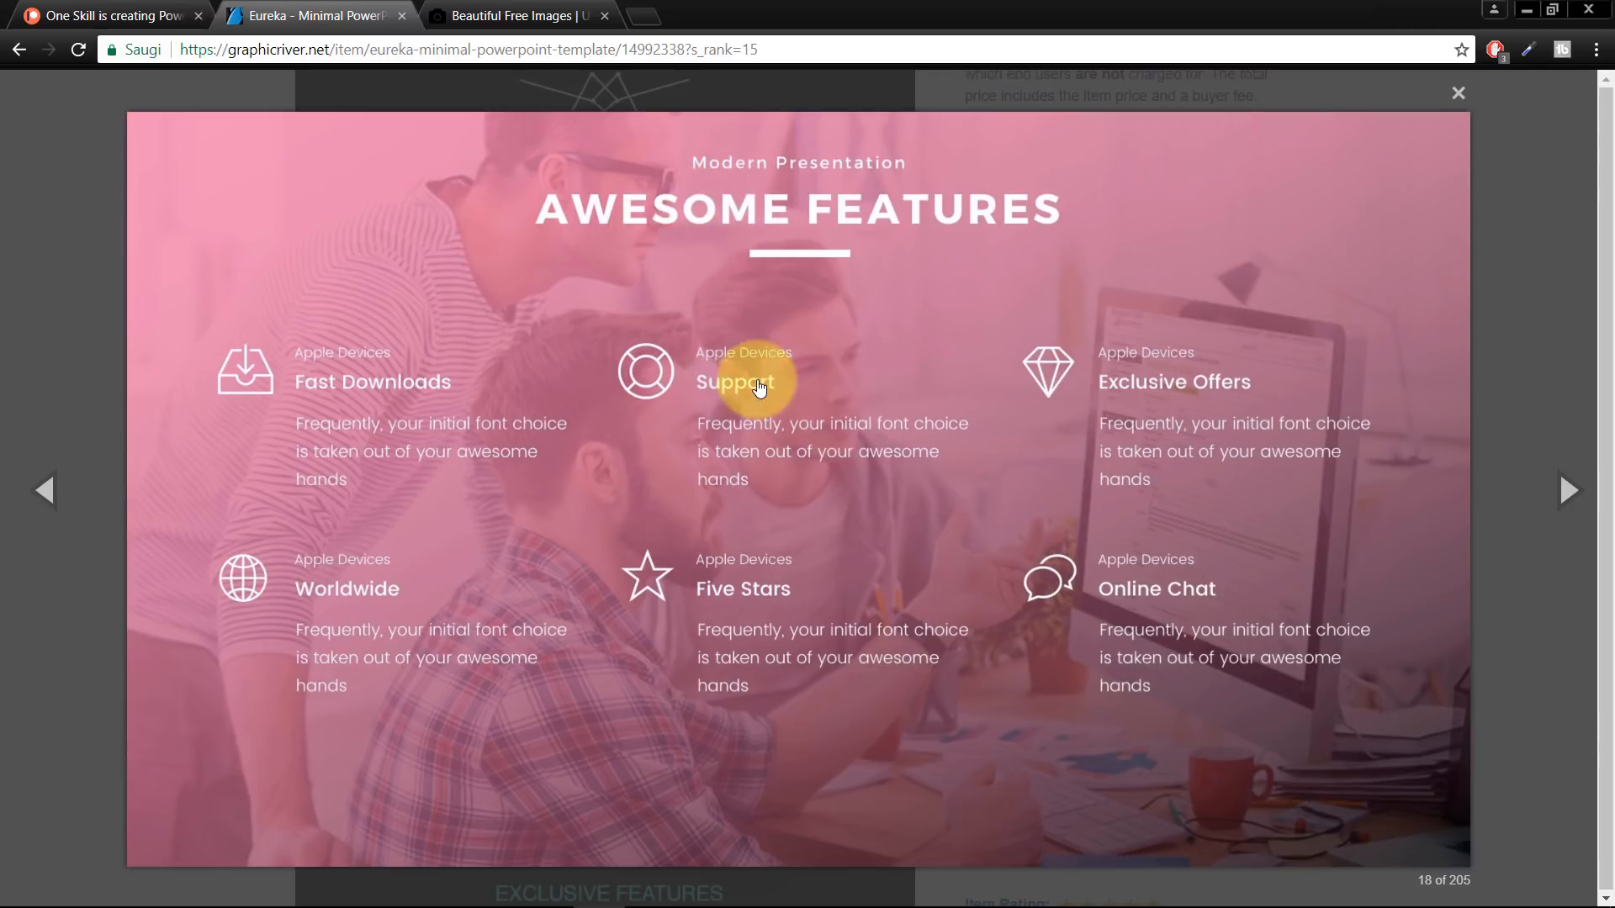
Switch back to Presentation6 in PowerPoint and change slide 5 to an empty layout without a picture placeholder.
{"action": "key", "text": "alt+Tab"}
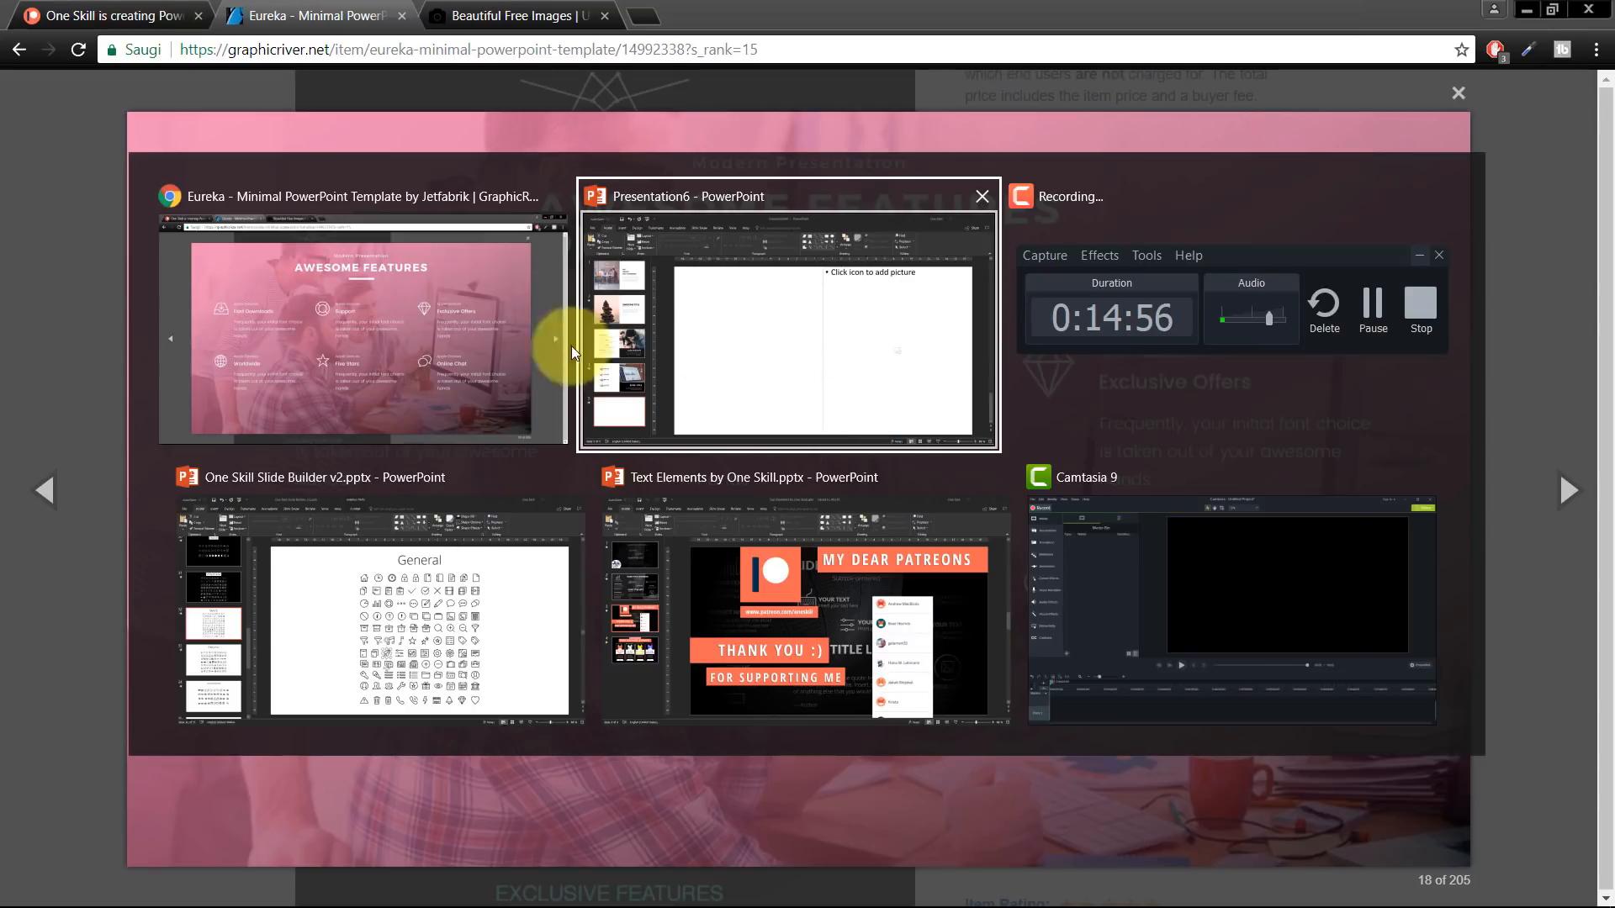
{"action": "left_click", "coordinate": [786, 361], "text": "alt"}
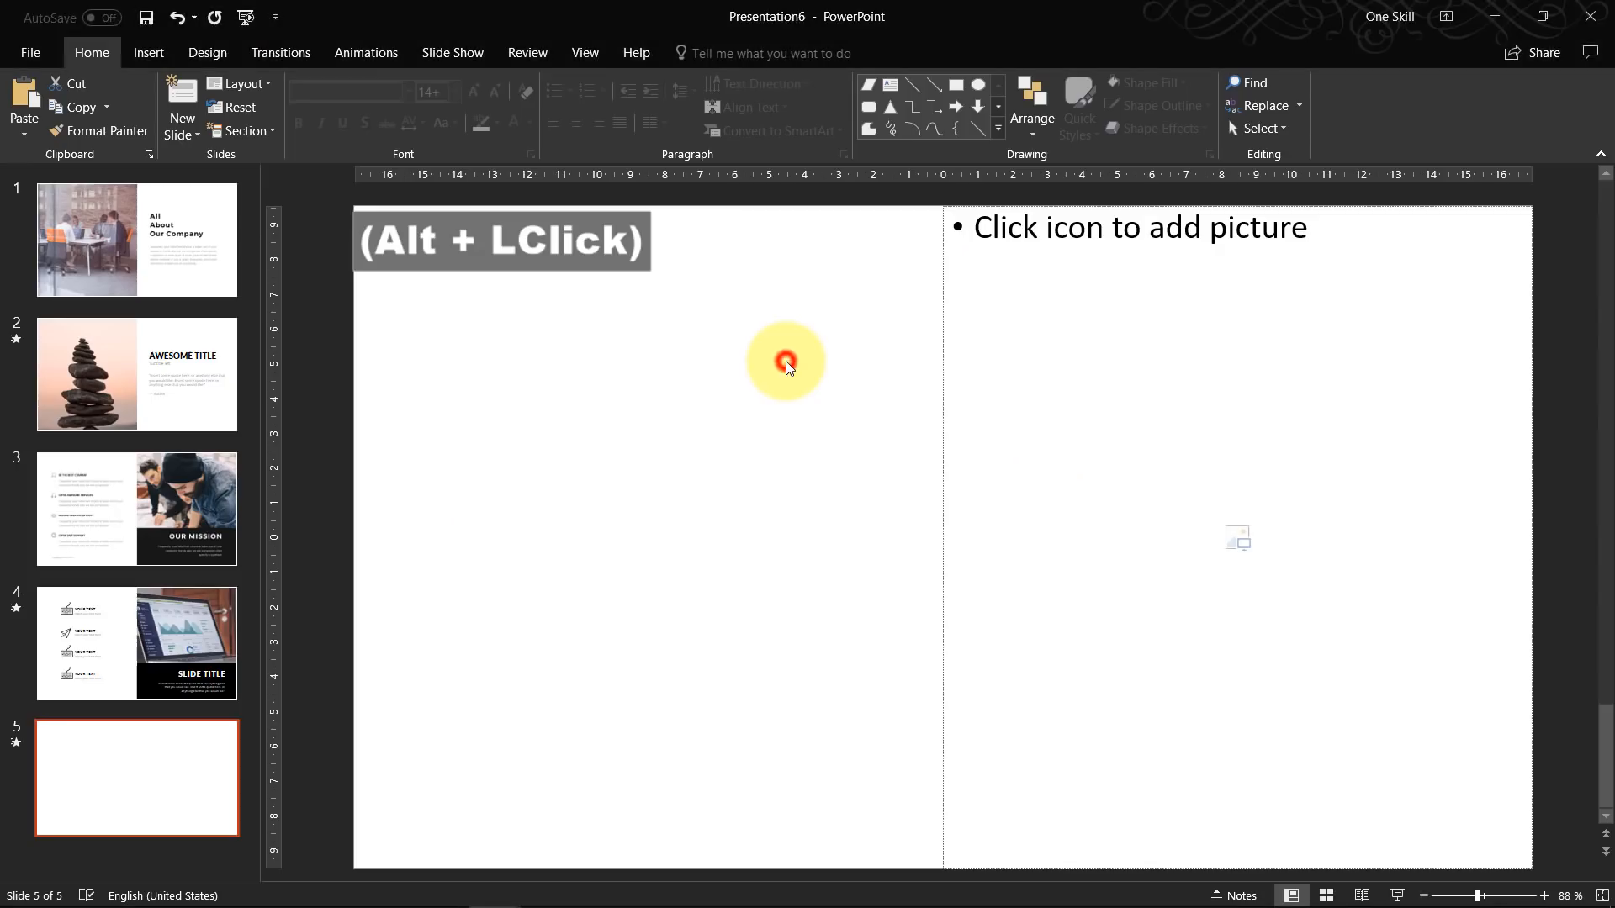
{"action": "left_click", "coordinate": [158, 761]}
{"action": "right_click", "coordinate": [185, 777]}
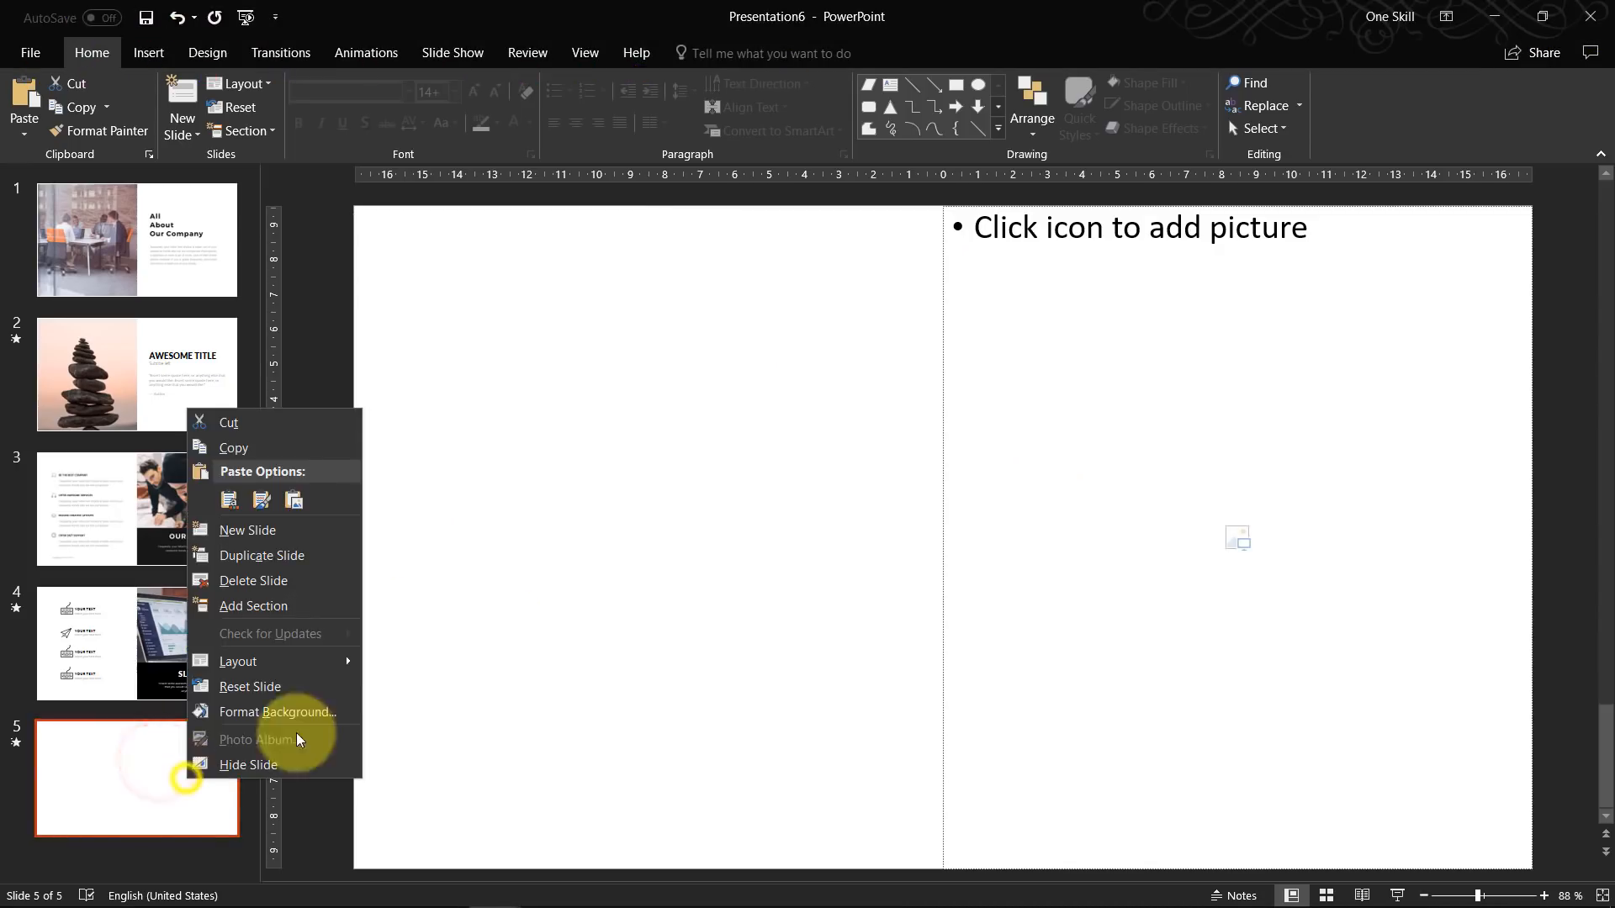
{"action": "mouse_move", "coordinate": [312, 666]}
{"action": "left_click", "coordinate": [404, 646]}
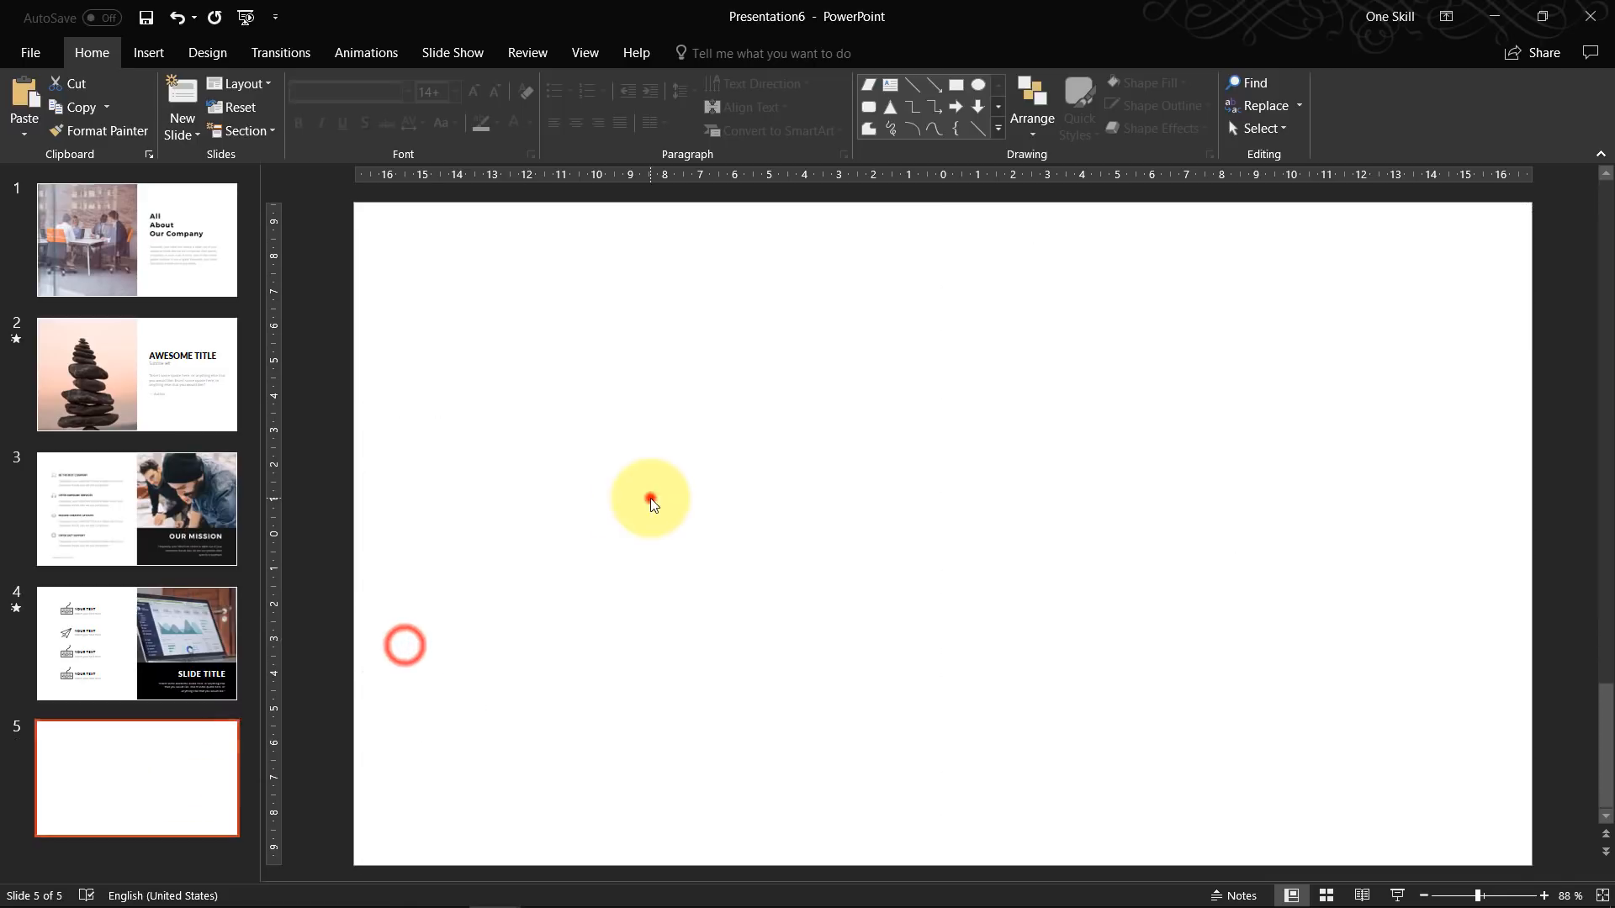
Paste the copied Awesome Features image onto slide 5 as a reference.
{"action": "left_click", "coordinate": [651, 498]}
{"action": "key", "text": "ctrl+v"}
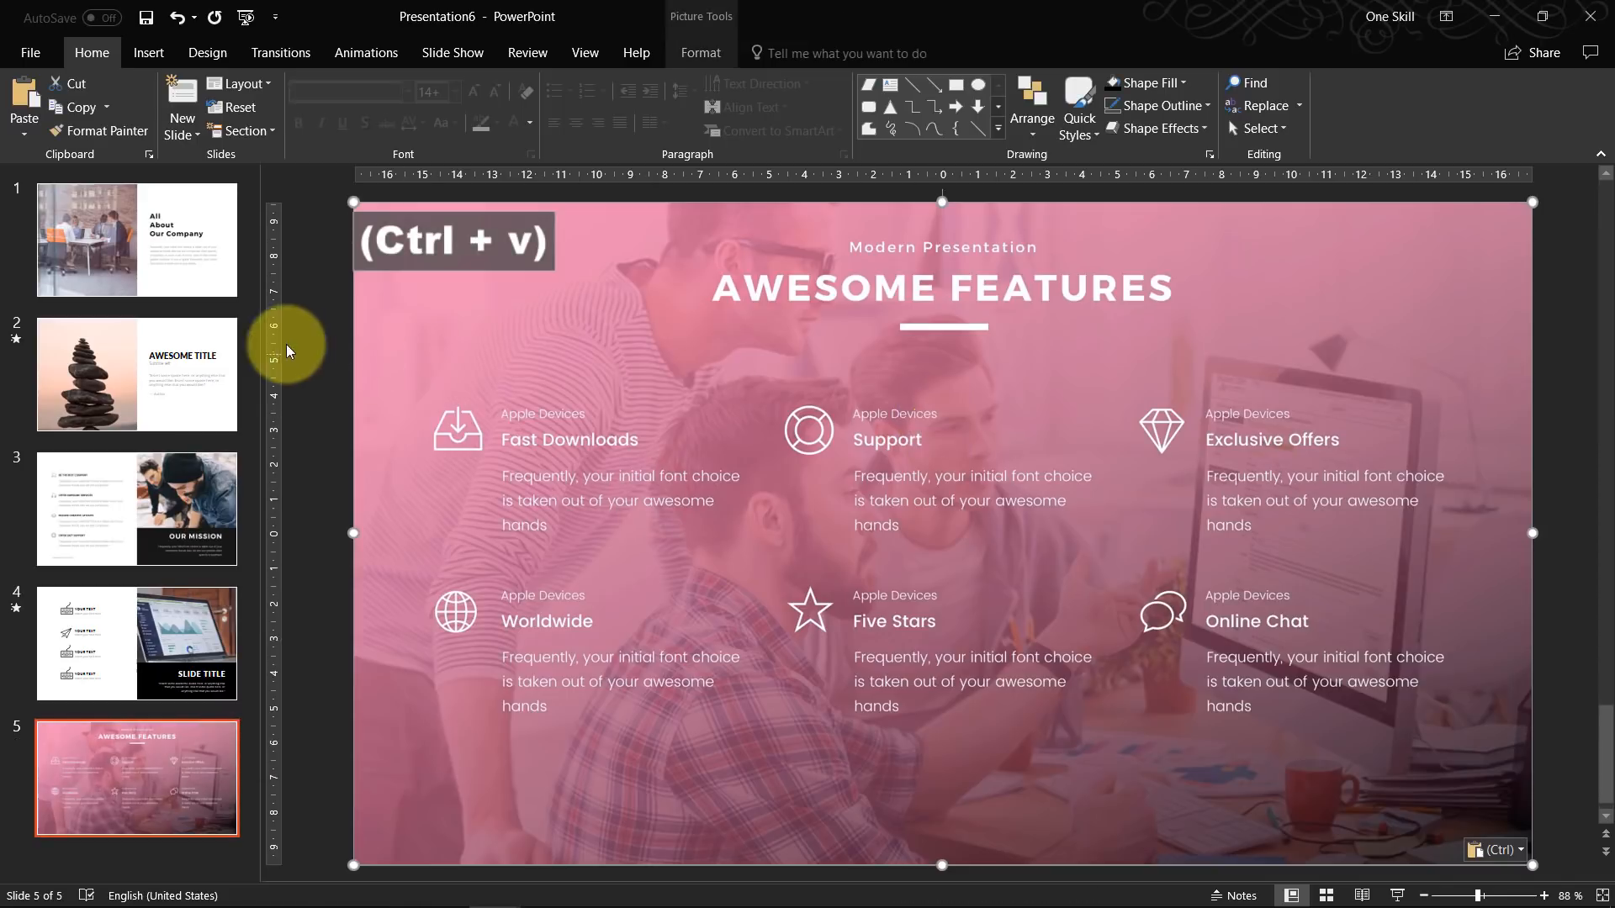
{"action": "left_click", "coordinate": [313, 338]}
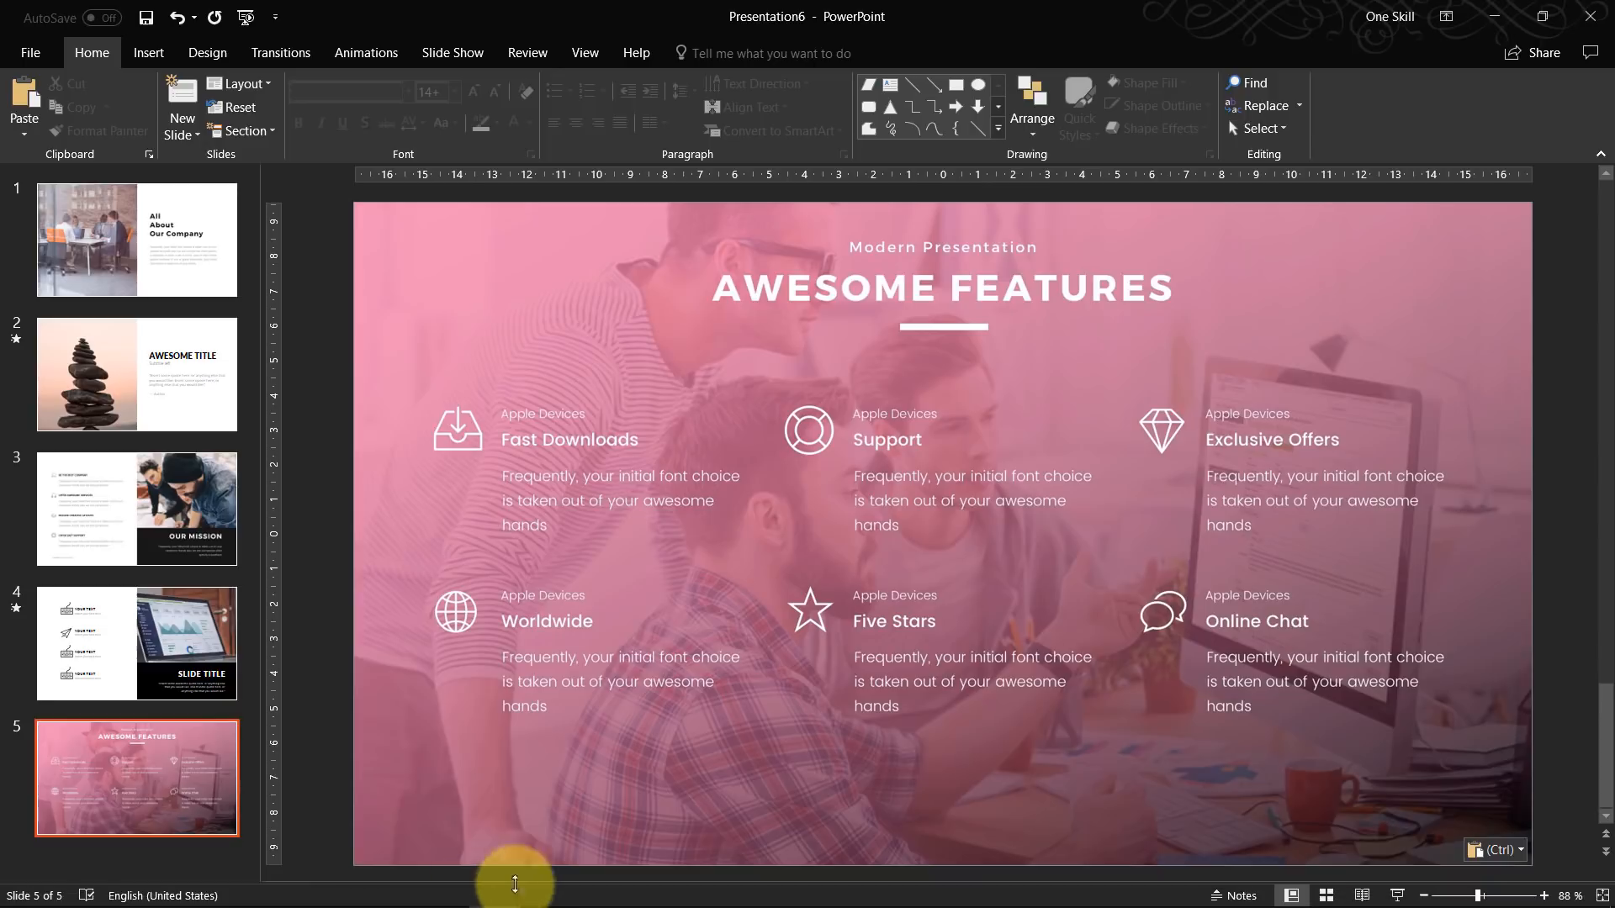
Switch to One Skill Slide Builder v2, collapse the Resources: ICONS section, and select the empty slide 21 under Resources: TEXT ELEMENTS.
{"action": "mouse_move", "coordinate": [509, 888]}
{"action": "key", "text": "alt+Tab"}
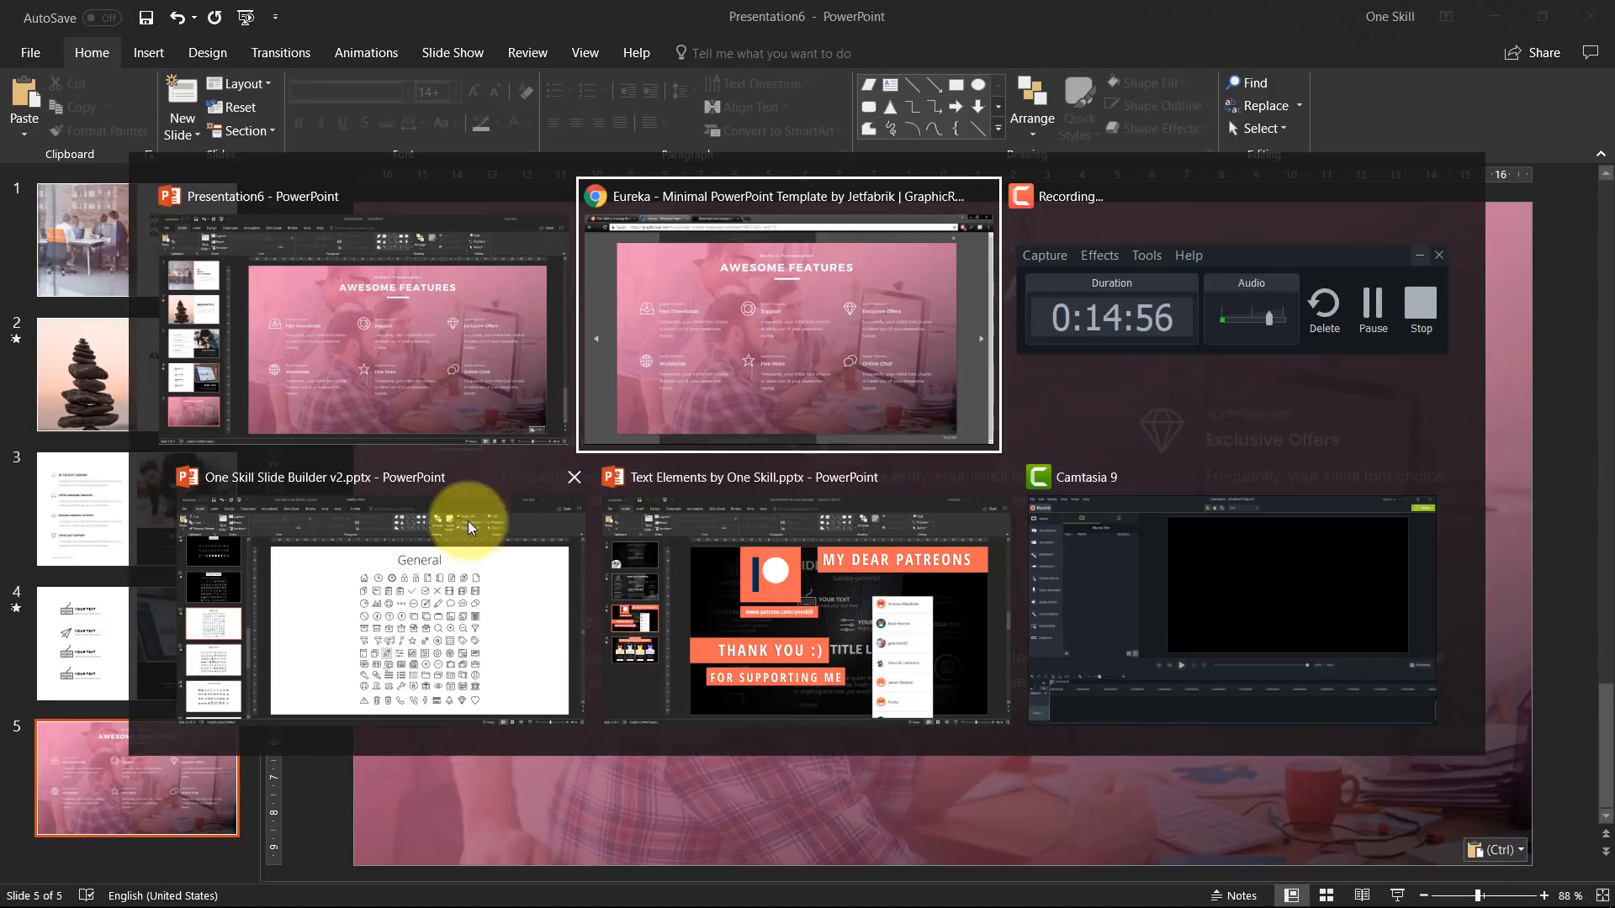
{"action": "left_click", "coordinate": [469, 585], "text": "alt"}
{"action": "scroll", "coordinate": [140, 399], "scroll_direction": "up", "scroll_amount": 10}
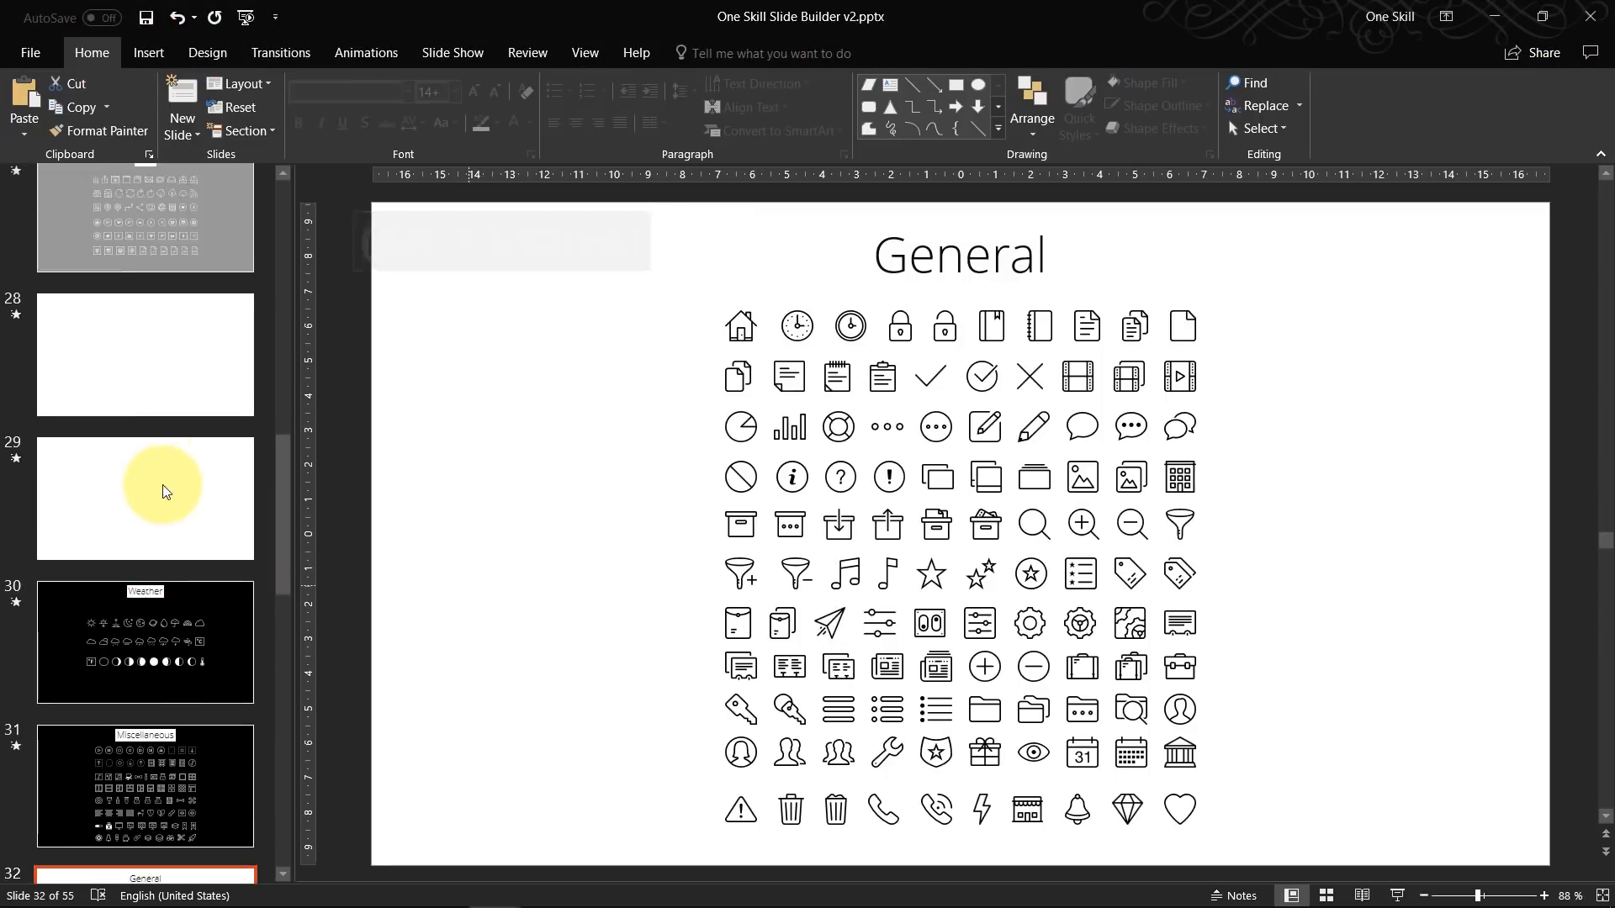
{"action": "scroll", "coordinate": [109, 487], "scroll_direction": "up", "scroll_amount": 3}
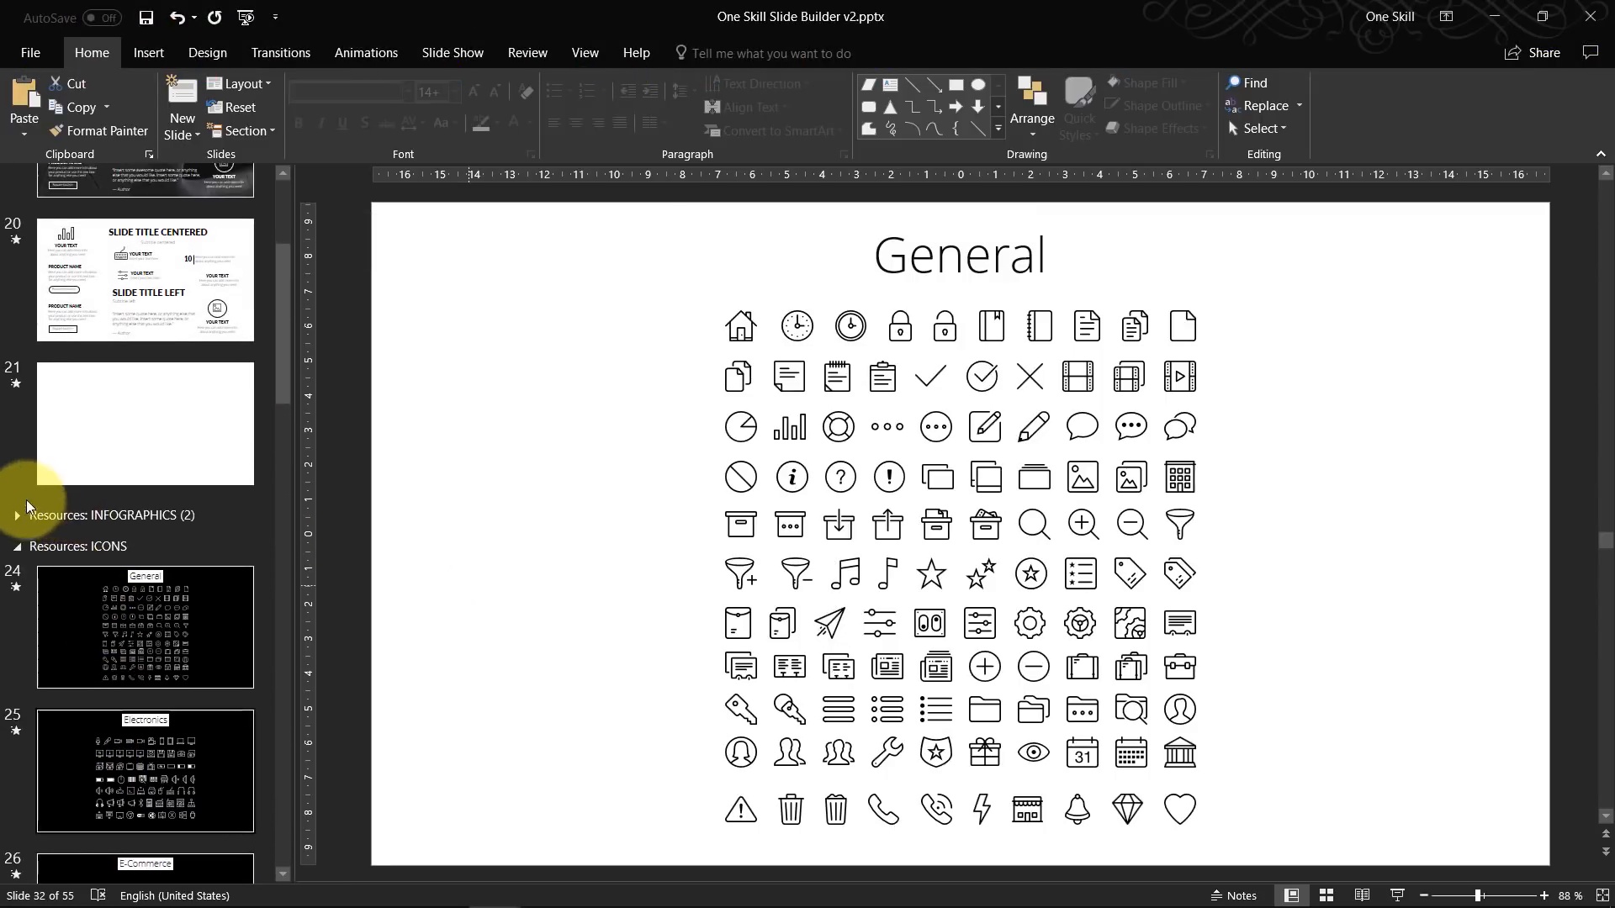
{"action": "left_click", "coordinate": [16, 541]}
{"action": "left_click", "coordinate": [134, 652]}
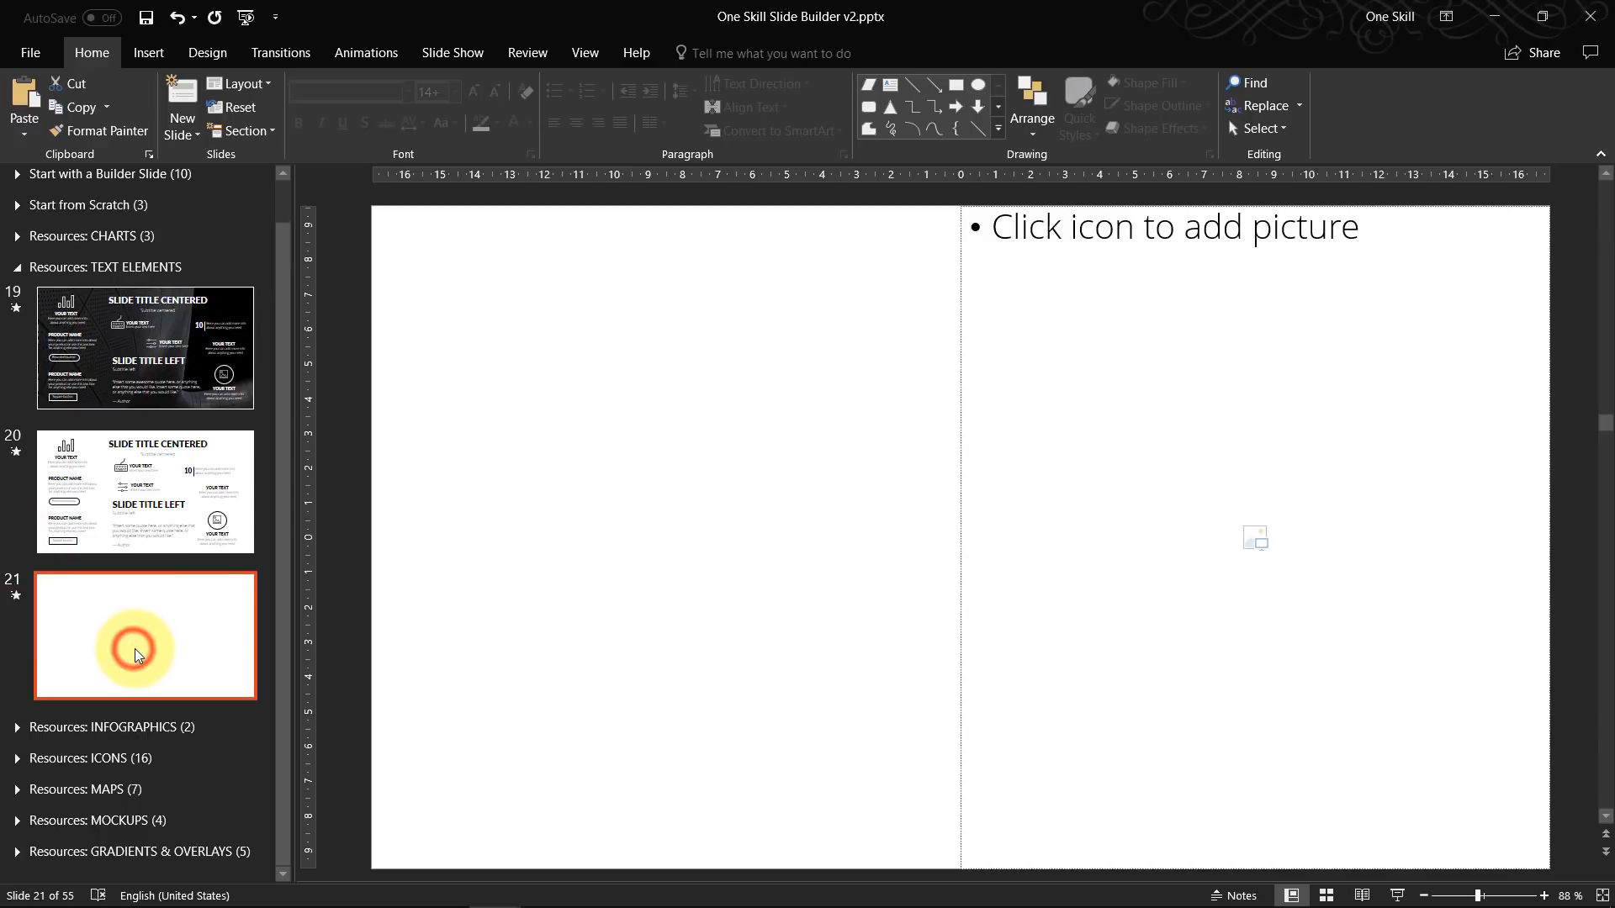
Apply the Fullscreen picture layout to slide 21.
{"action": "right_click", "coordinate": [200, 613]}
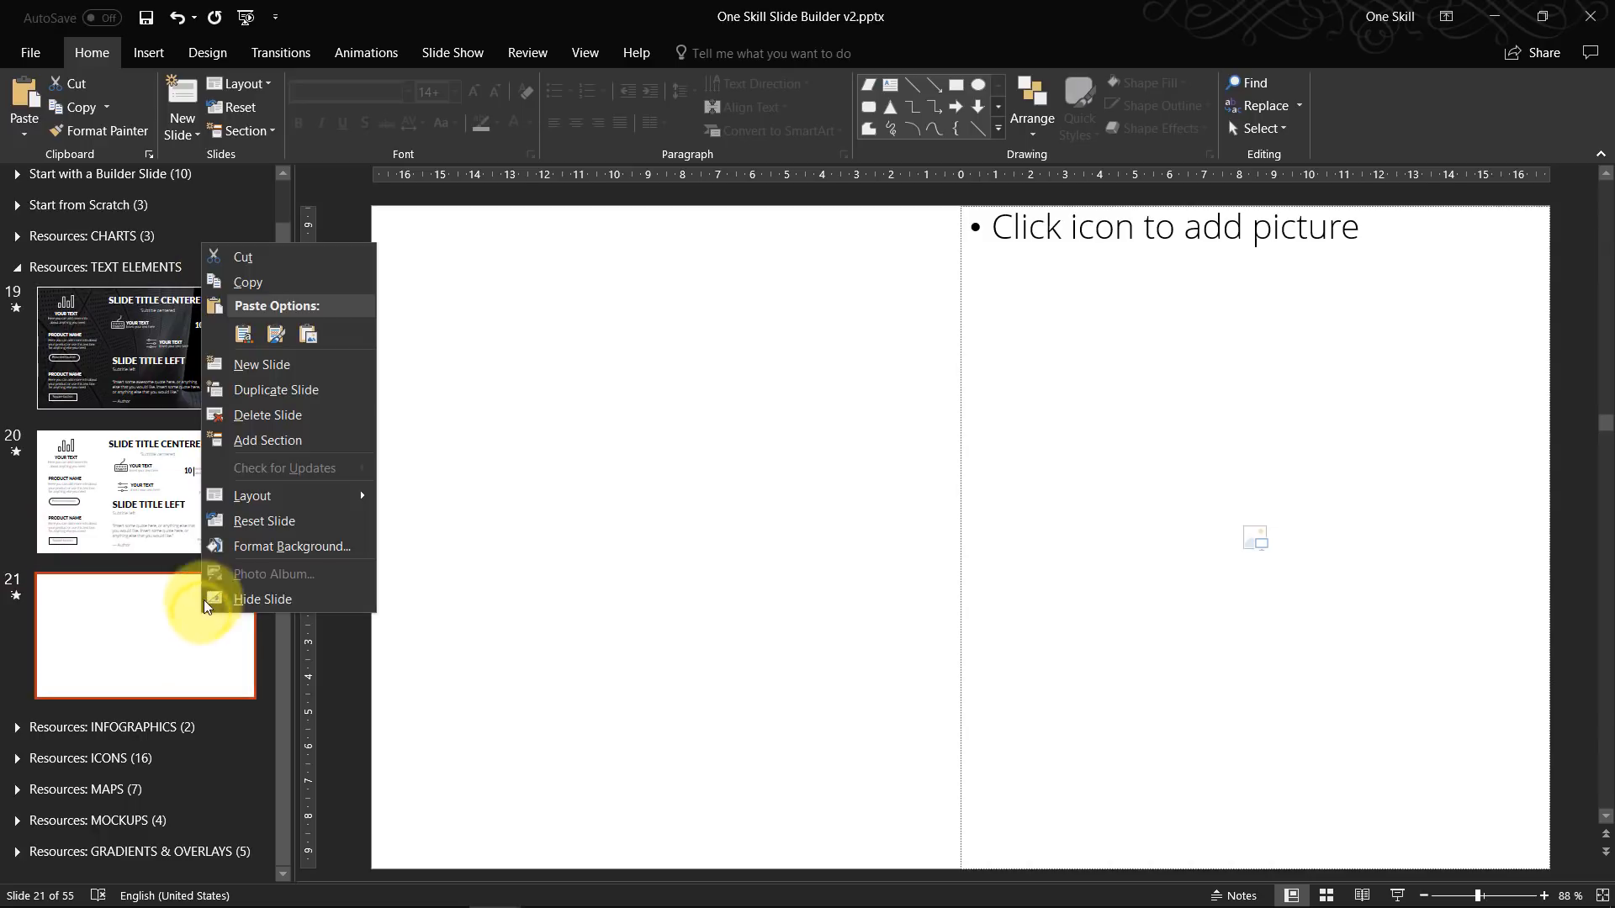
{"action": "mouse_move", "coordinate": [305, 499]}
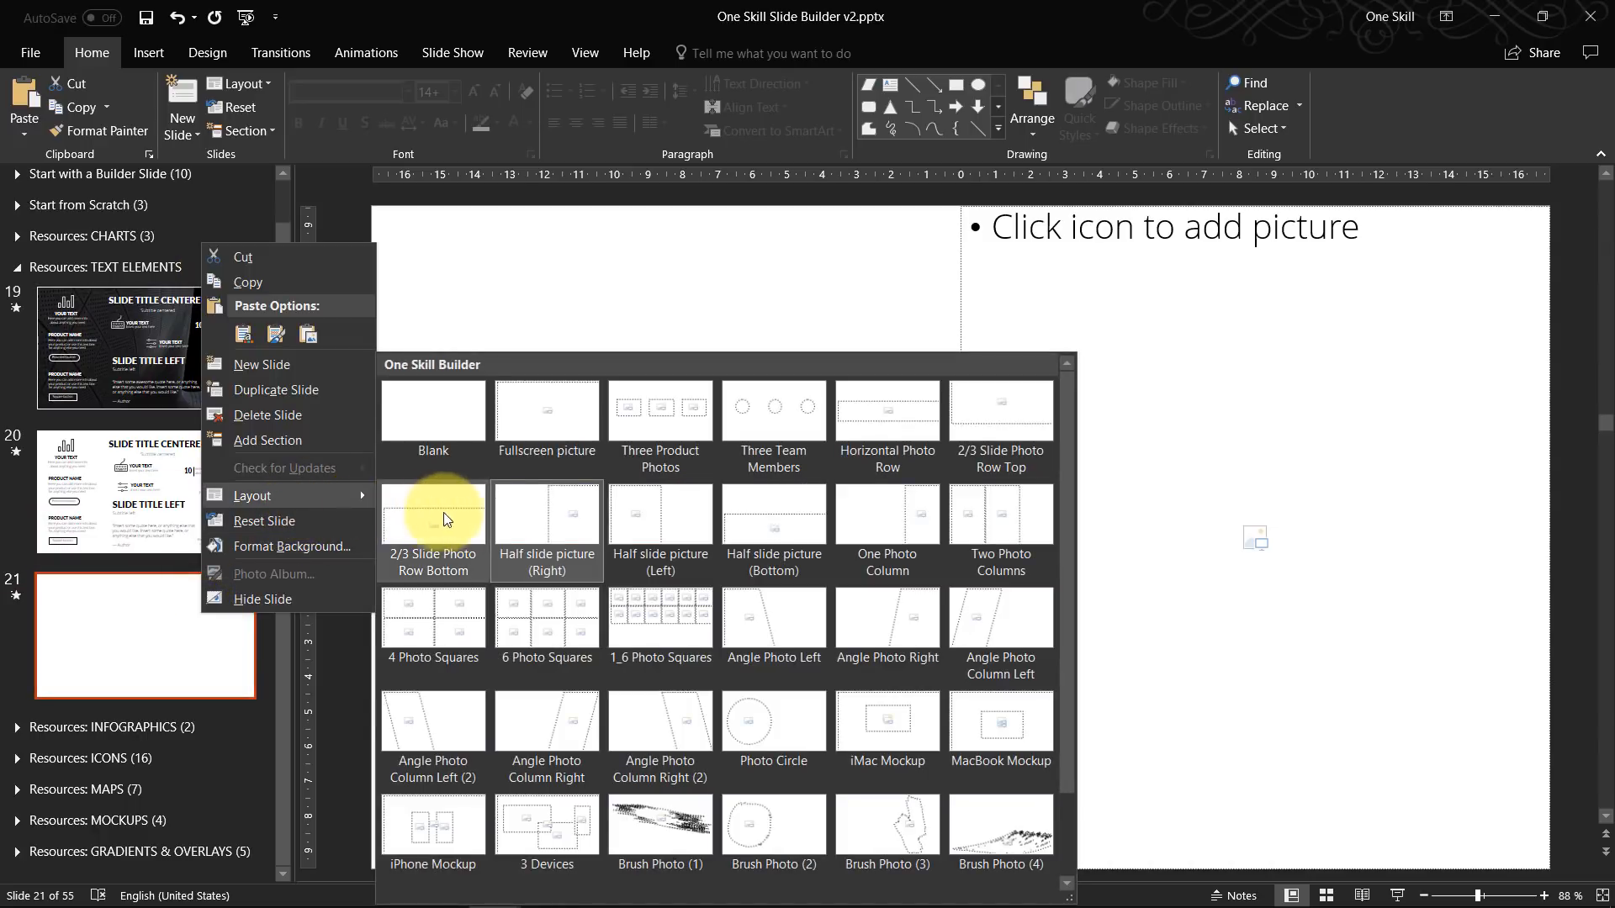
{"action": "left_click", "coordinate": [549, 410]}
{"action": "left_click", "coordinate": [342, 360]}
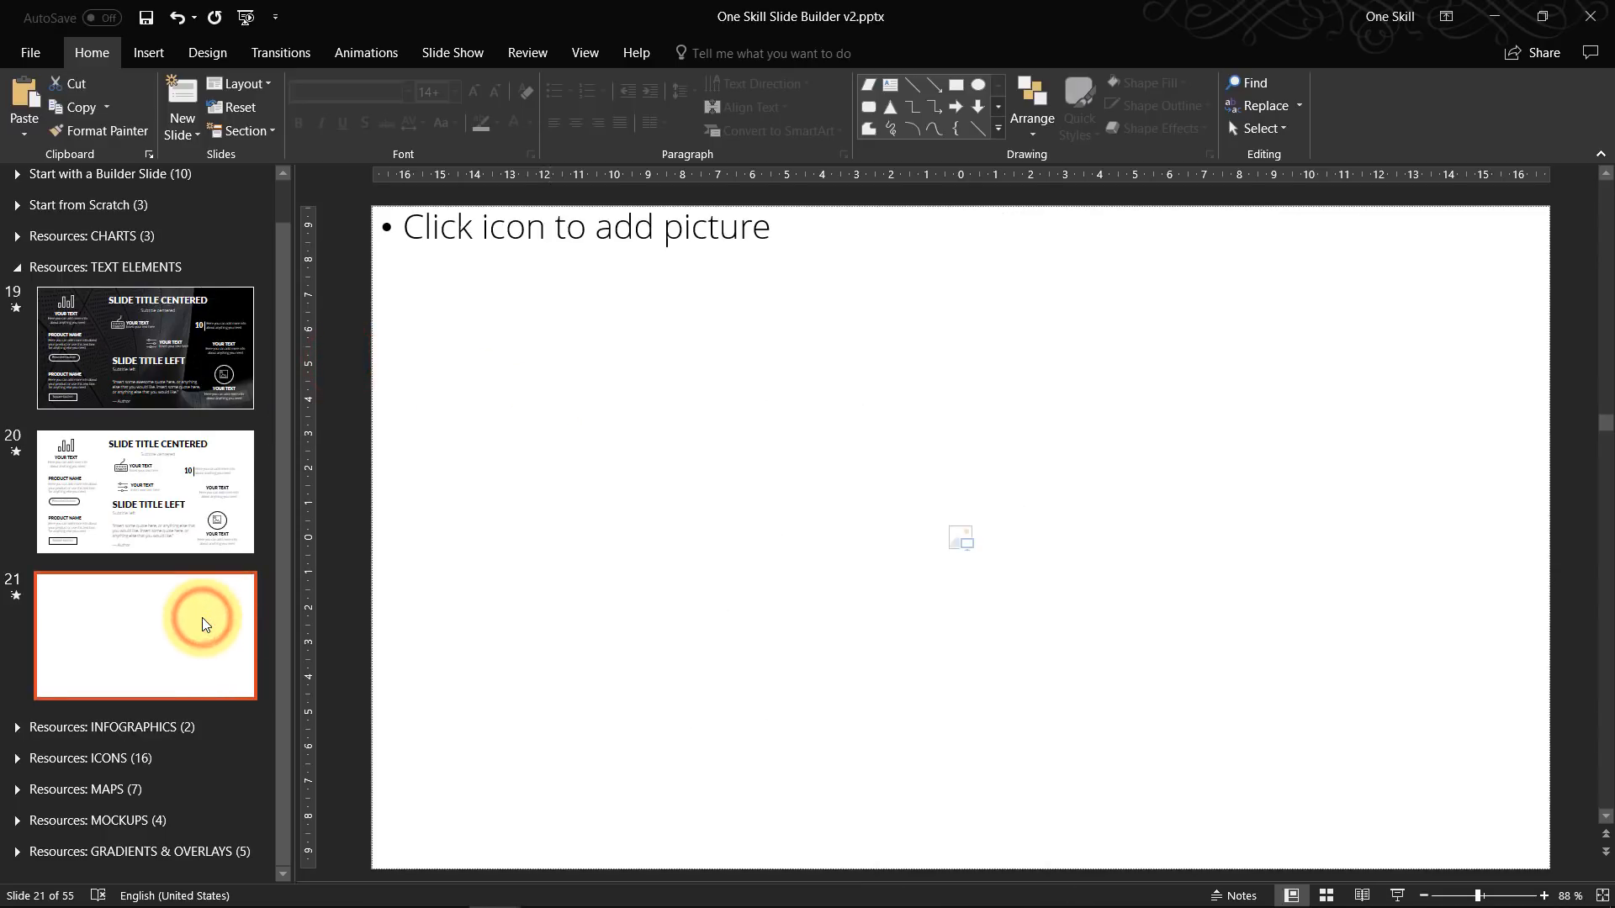
Copy the Fullscreen picture slide and paste it into Presentation6 after slide 5.
{"action": "key", "text": "ctrl+c"}
{"action": "key", "text": "alt+Tab"}
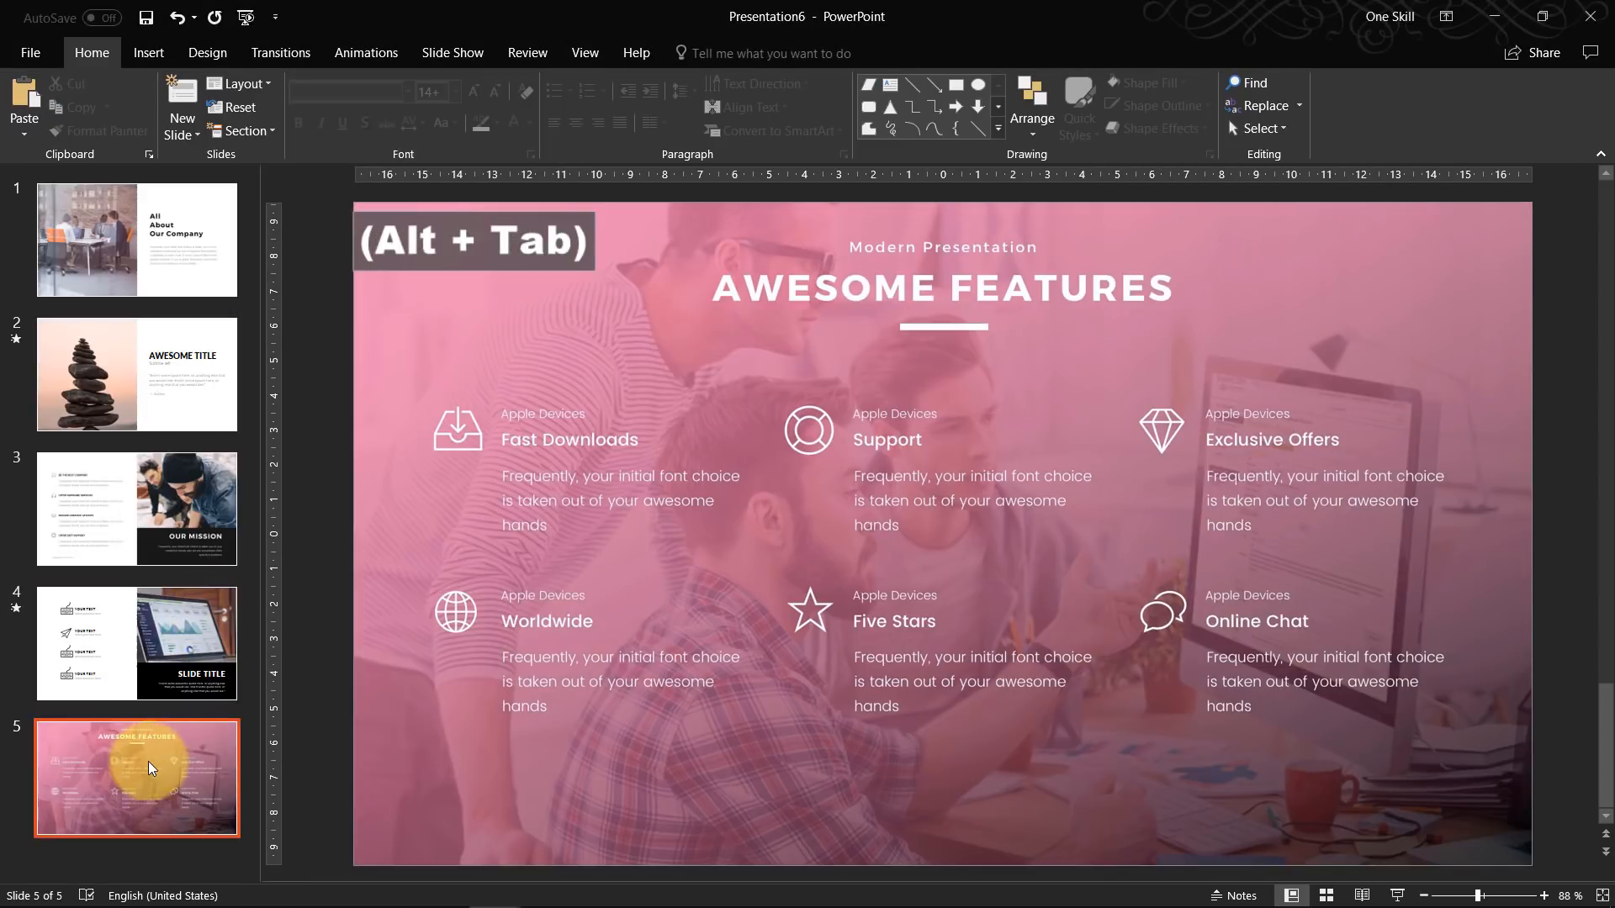
{"action": "right_click", "coordinate": [157, 846]}
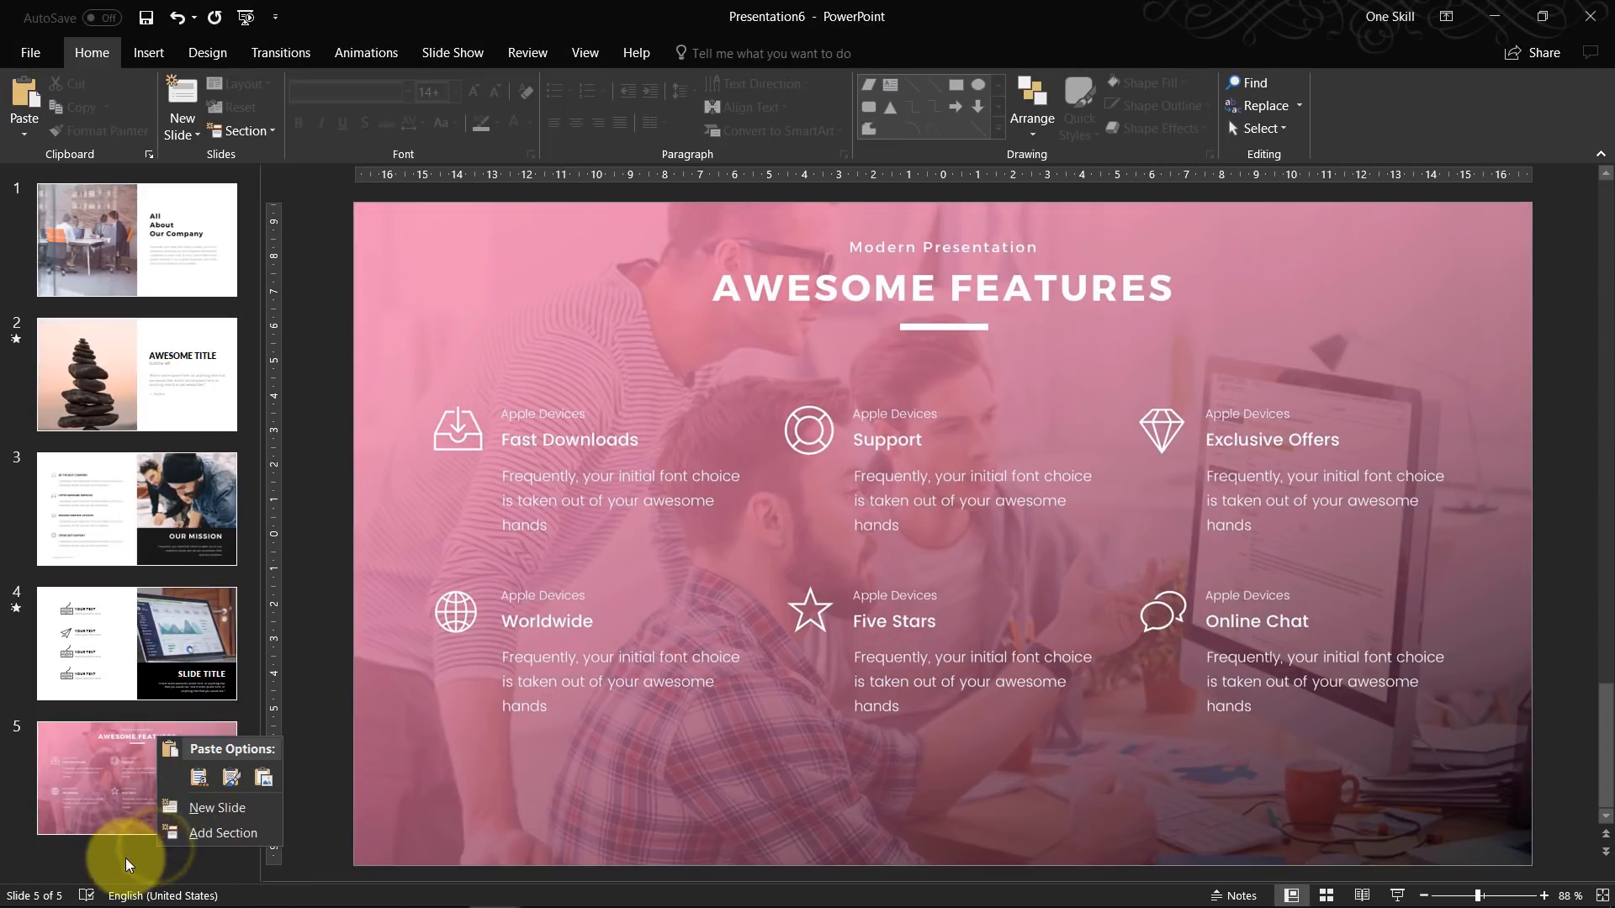
{"action": "left_click", "coordinate": [130, 850]}
{"action": "key", "text": "ctrl+v"}
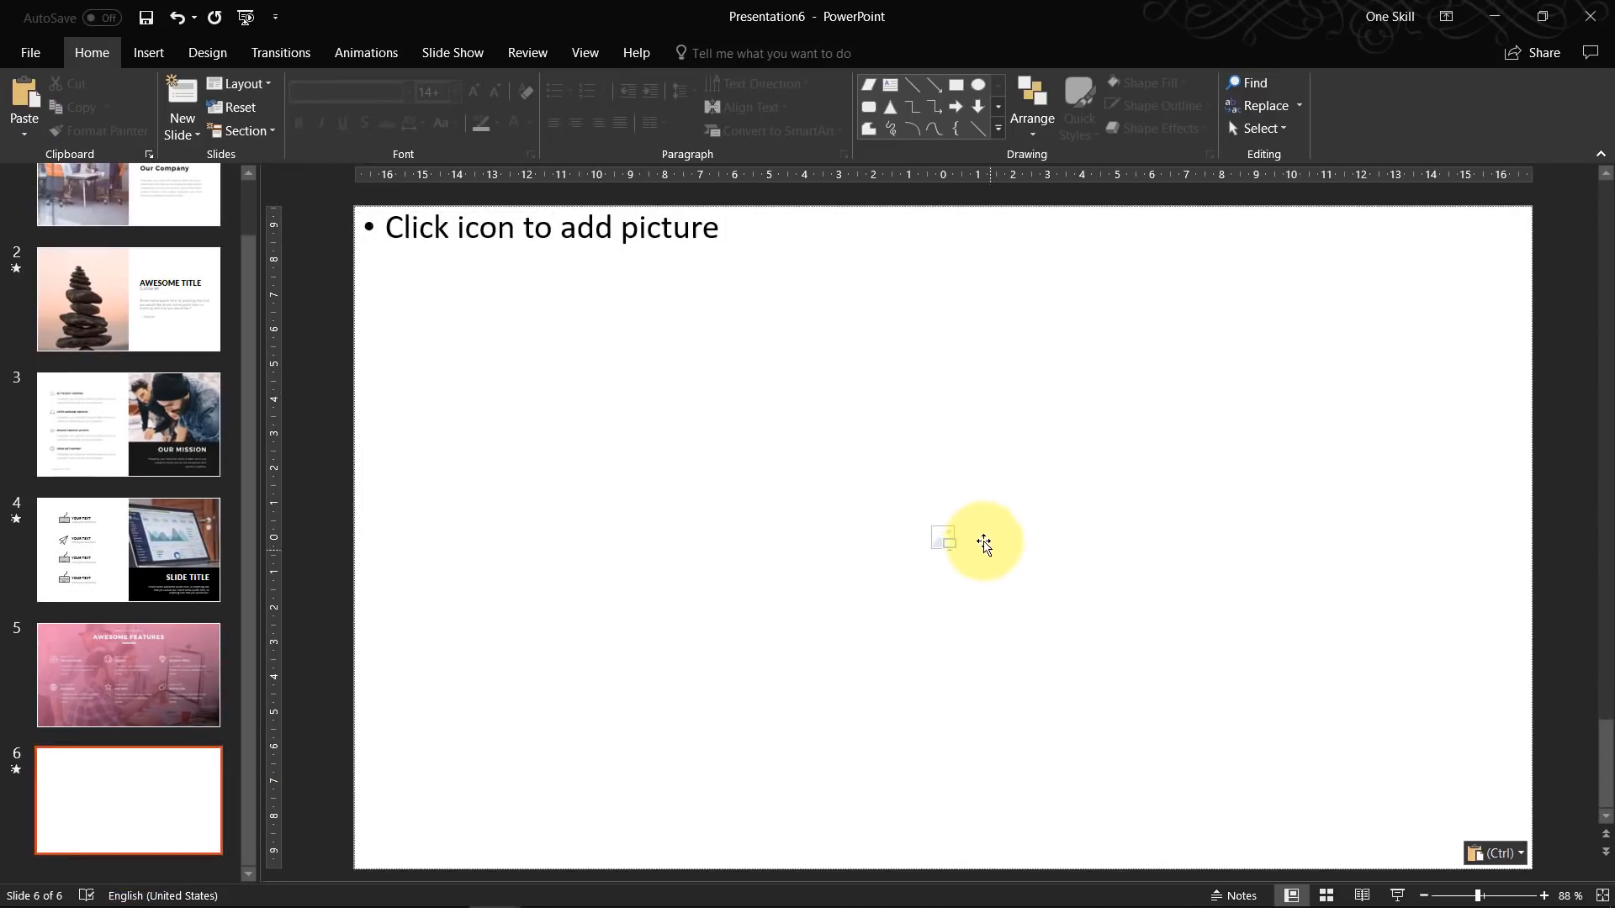
Fill slide 6's picture placeholder with the Downloads photo of a man standing among blue ice.
{"action": "left_click", "coordinate": [944, 537]}
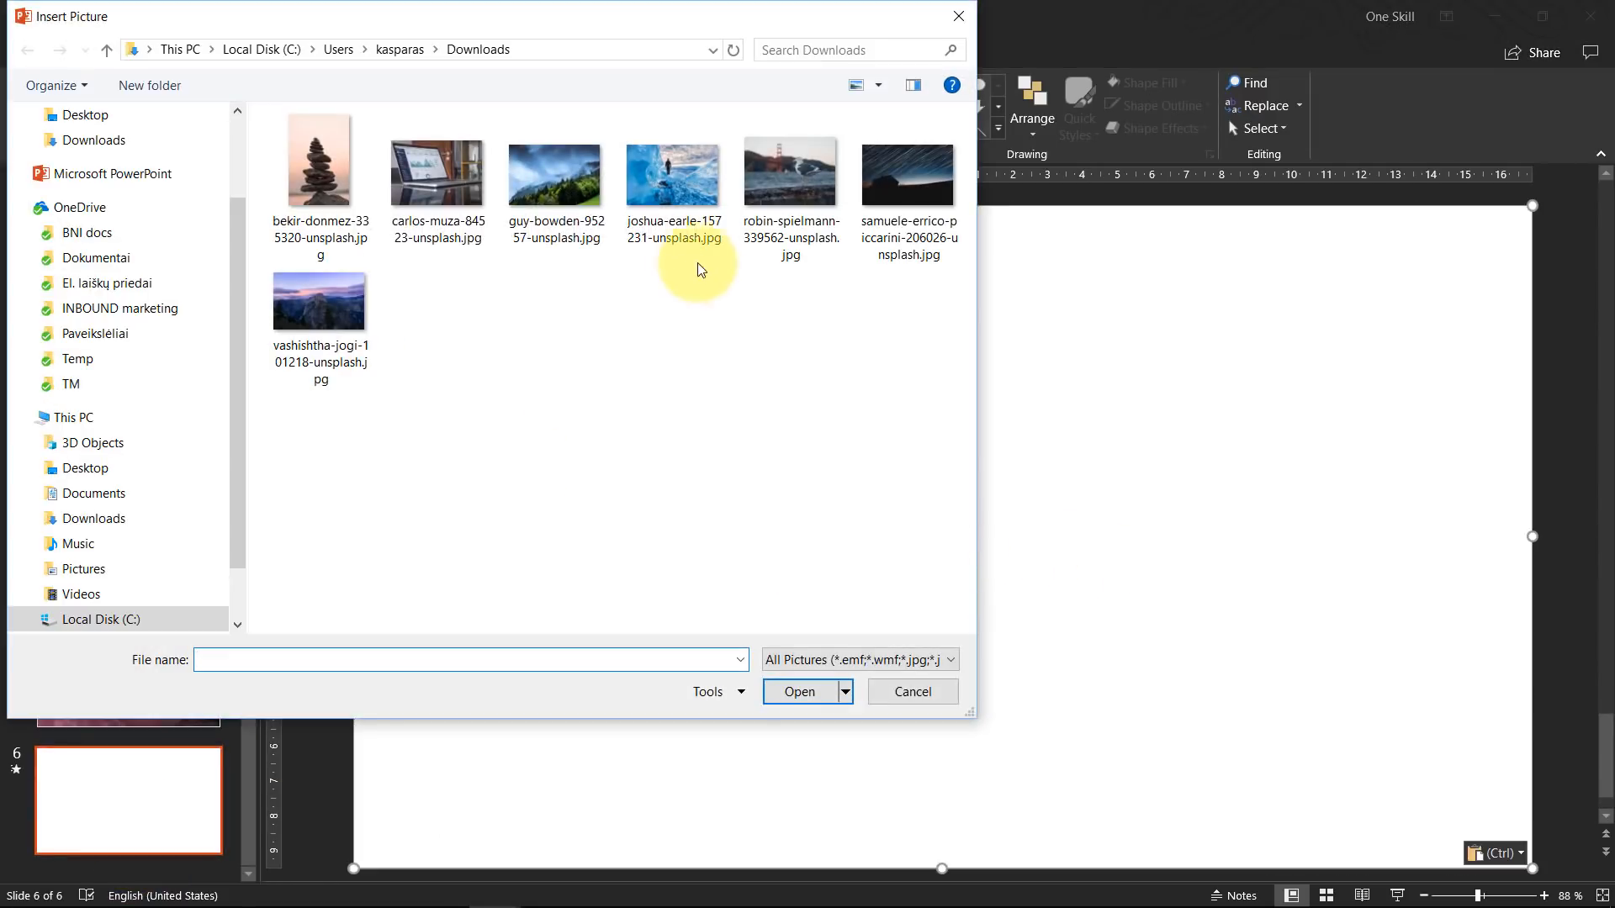
{"action": "left_click", "coordinate": [681, 185]}
{"action": "left_click", "coordinate": [799, 691]}
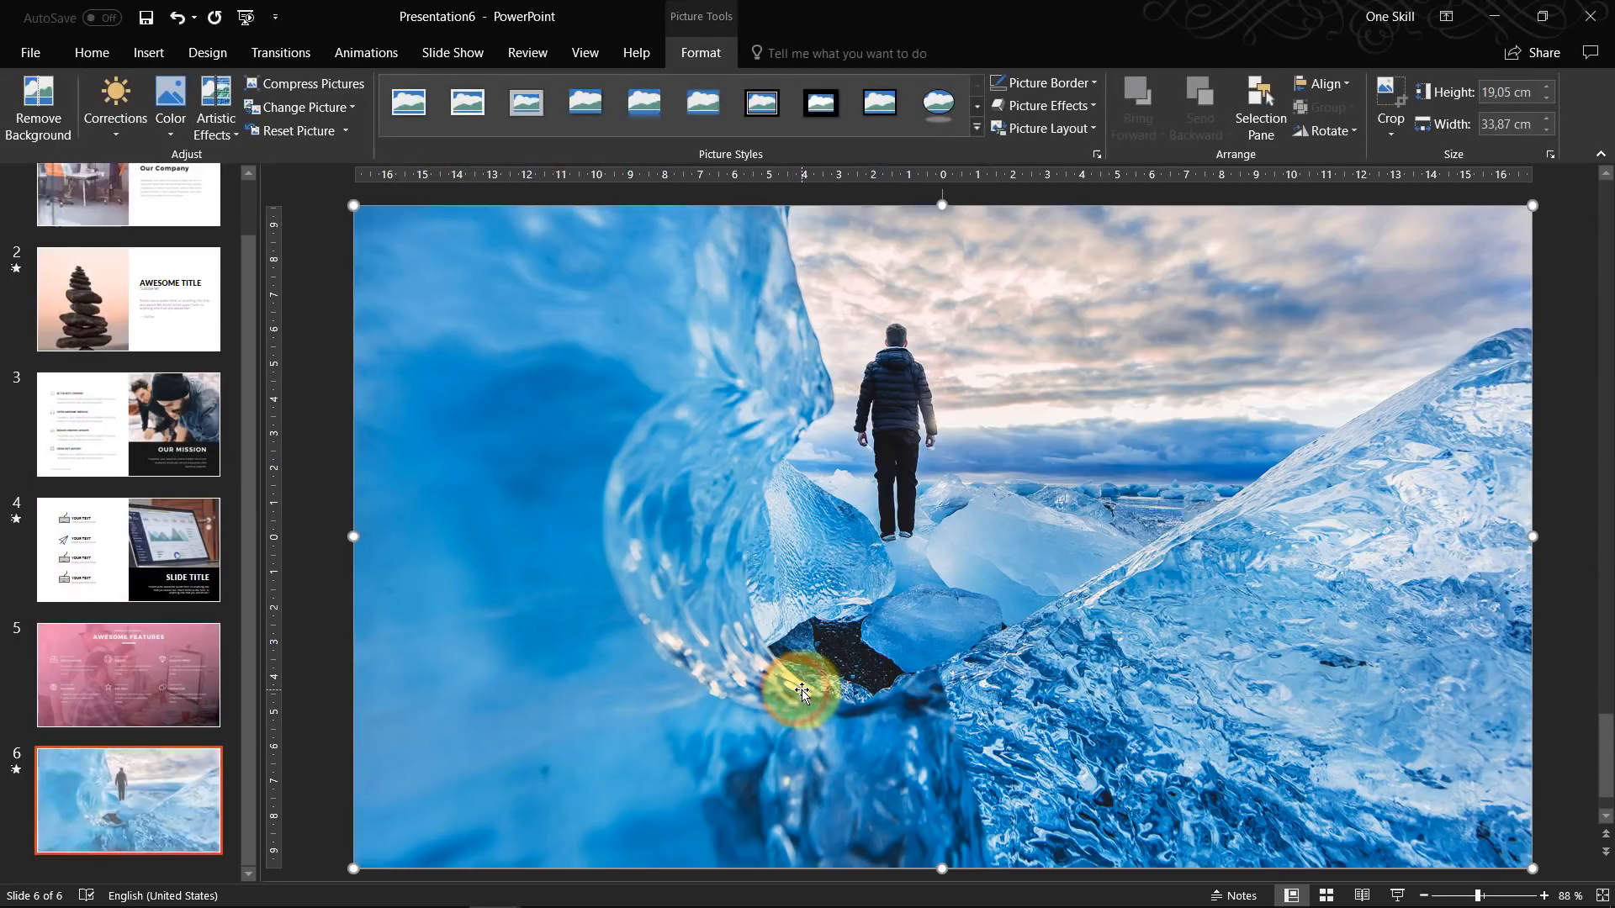
{"action": "left_click", "coordinate": [325, 360]}
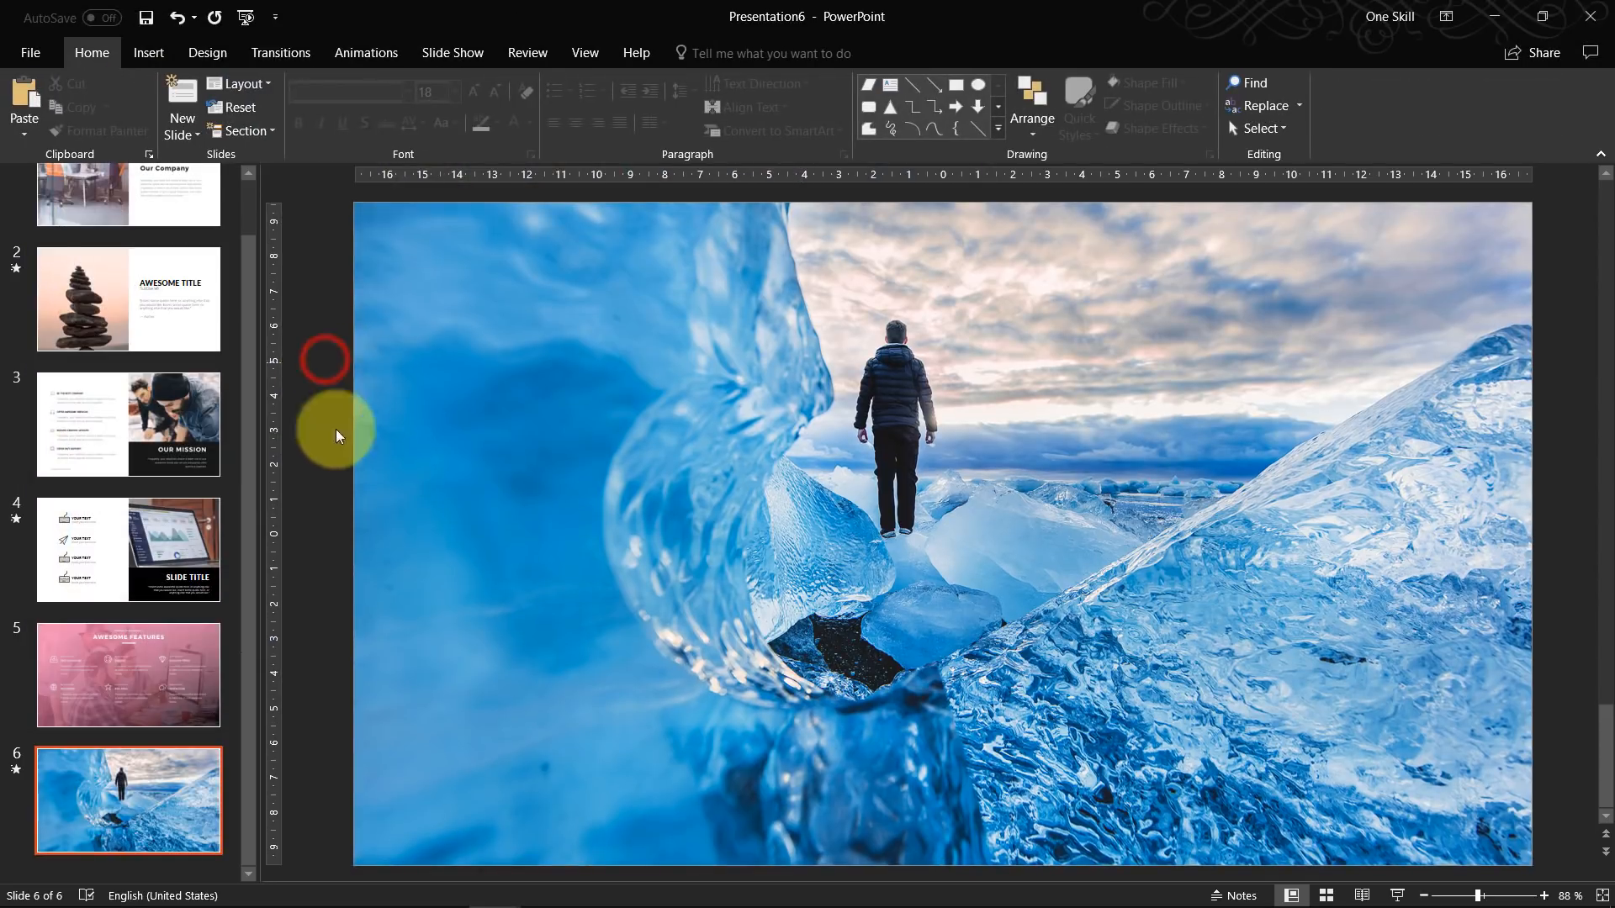
Switch to One Skill Slide Builder v2, expand the Resources: GRADIENTS & OVERLAYS section, and select slide 53.
{"action": "left_click", "coordinate": [185, 655]}
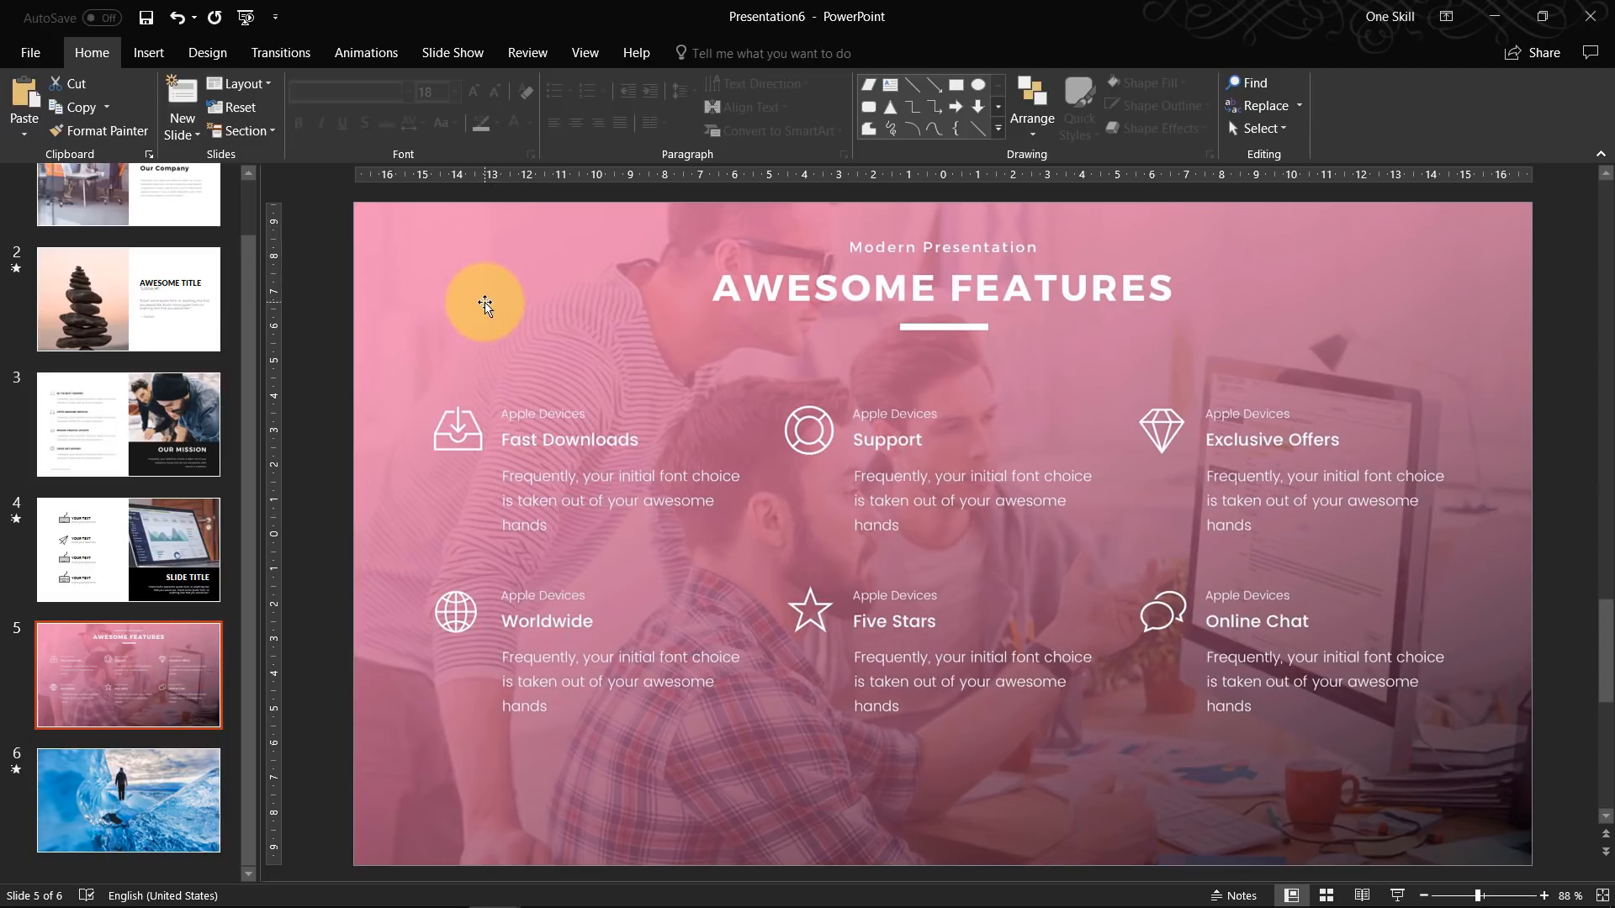
{"action": "key", "text": "alt+Tab"}
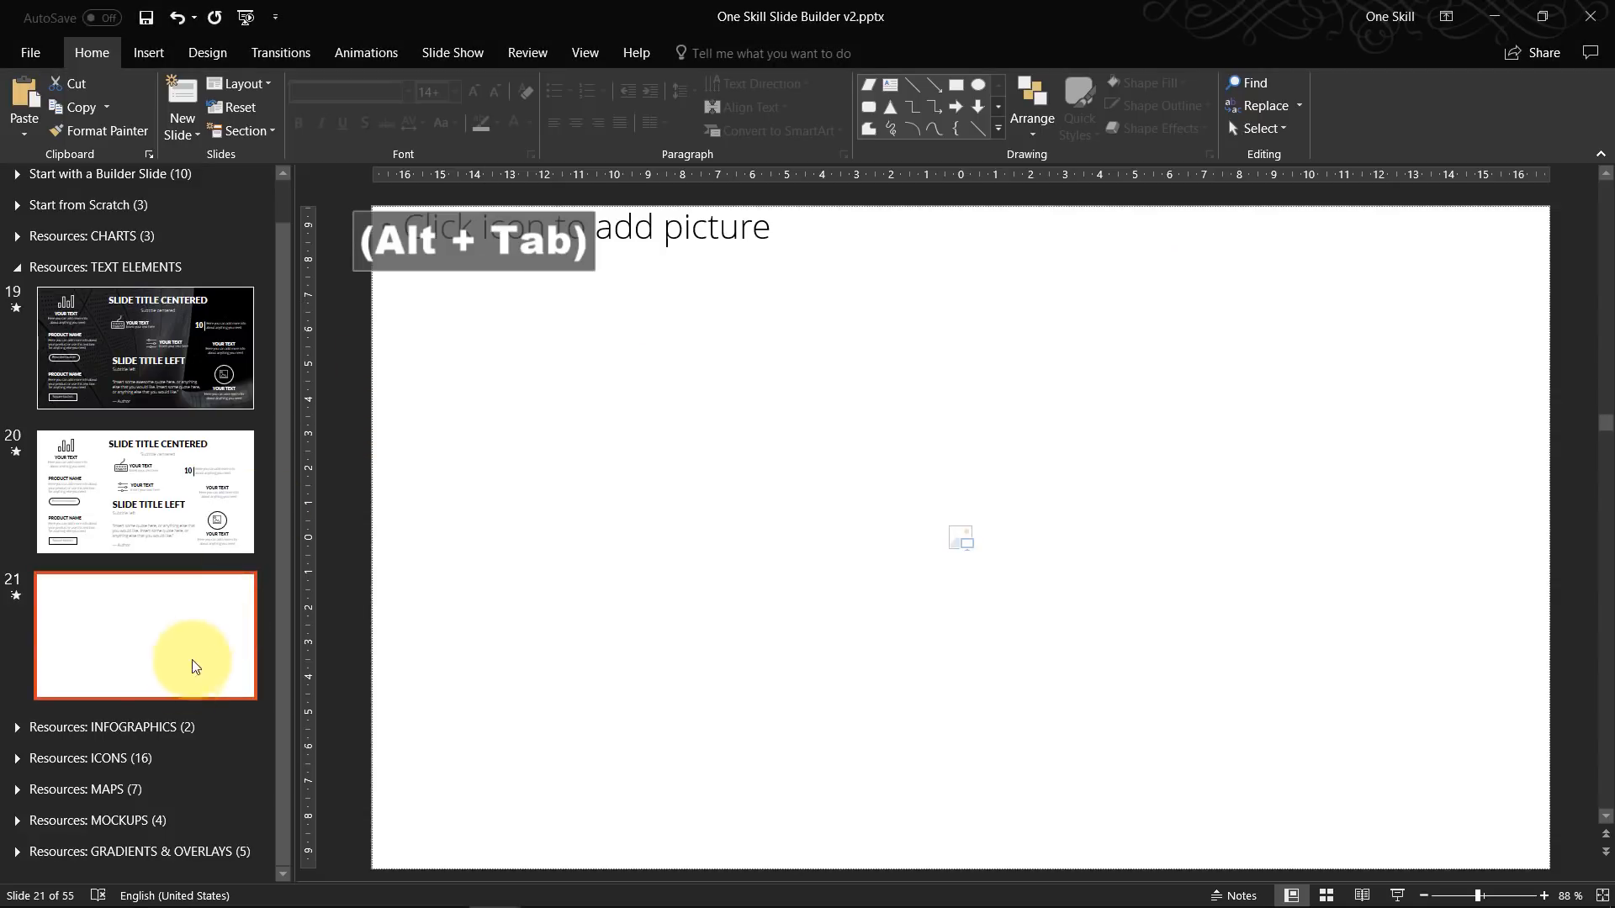
{"action": "left_click", "coordinate": [19, 850]}
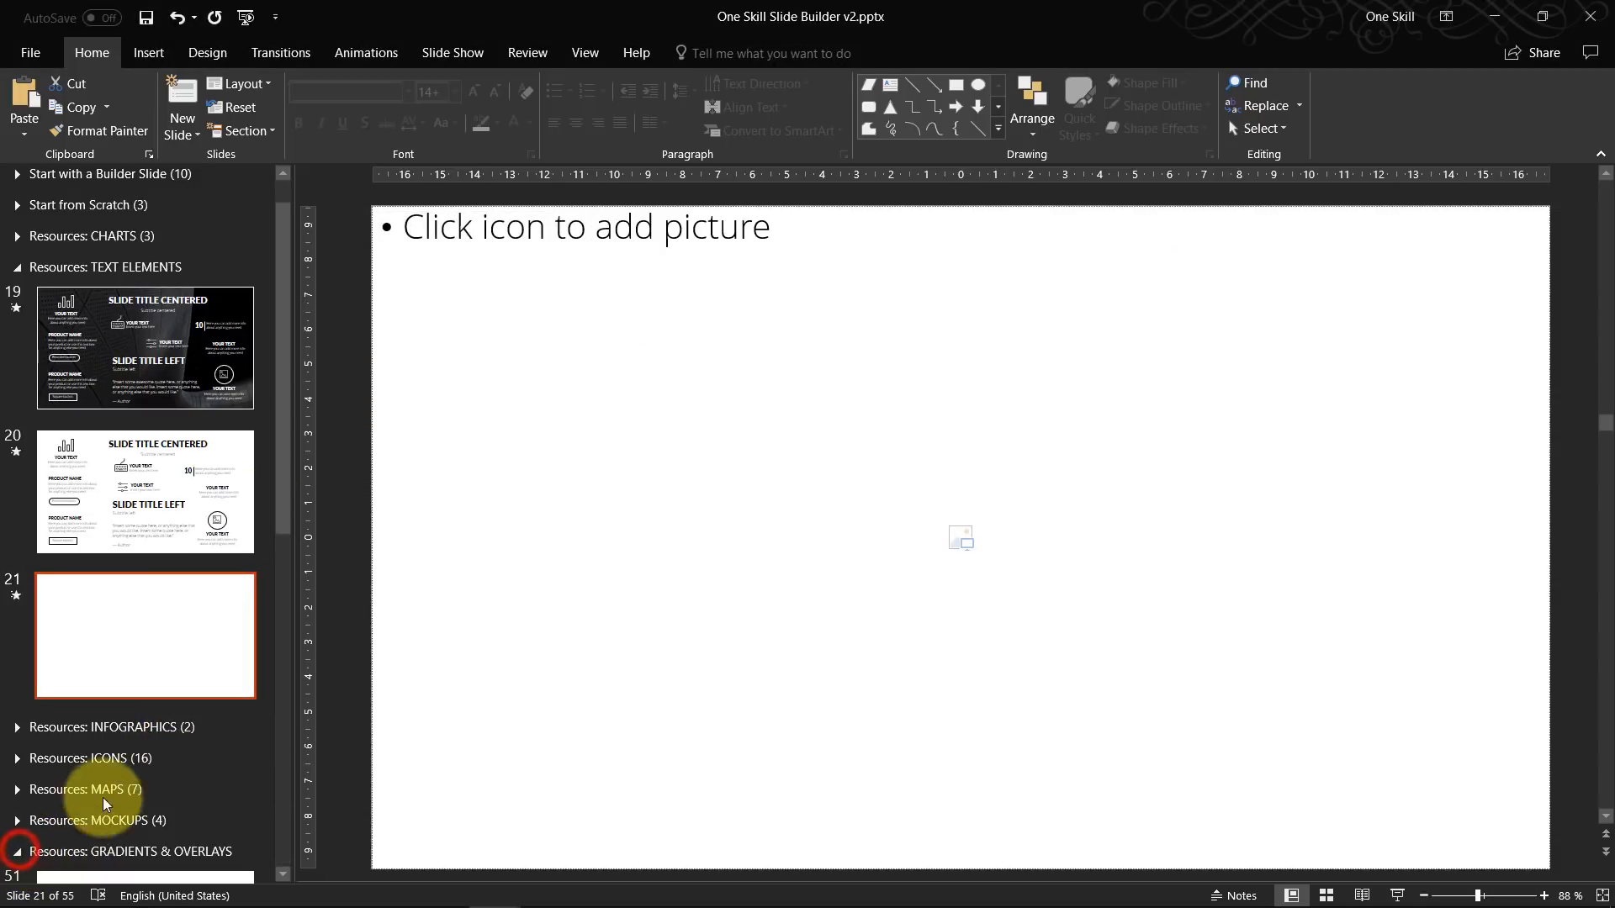
{"action": "scroll", "coordinate": [167, 649], "scroll_direction": "down", "scroll_amount": 3}
{"action": "left_click", "coordinate": [182, 649]}
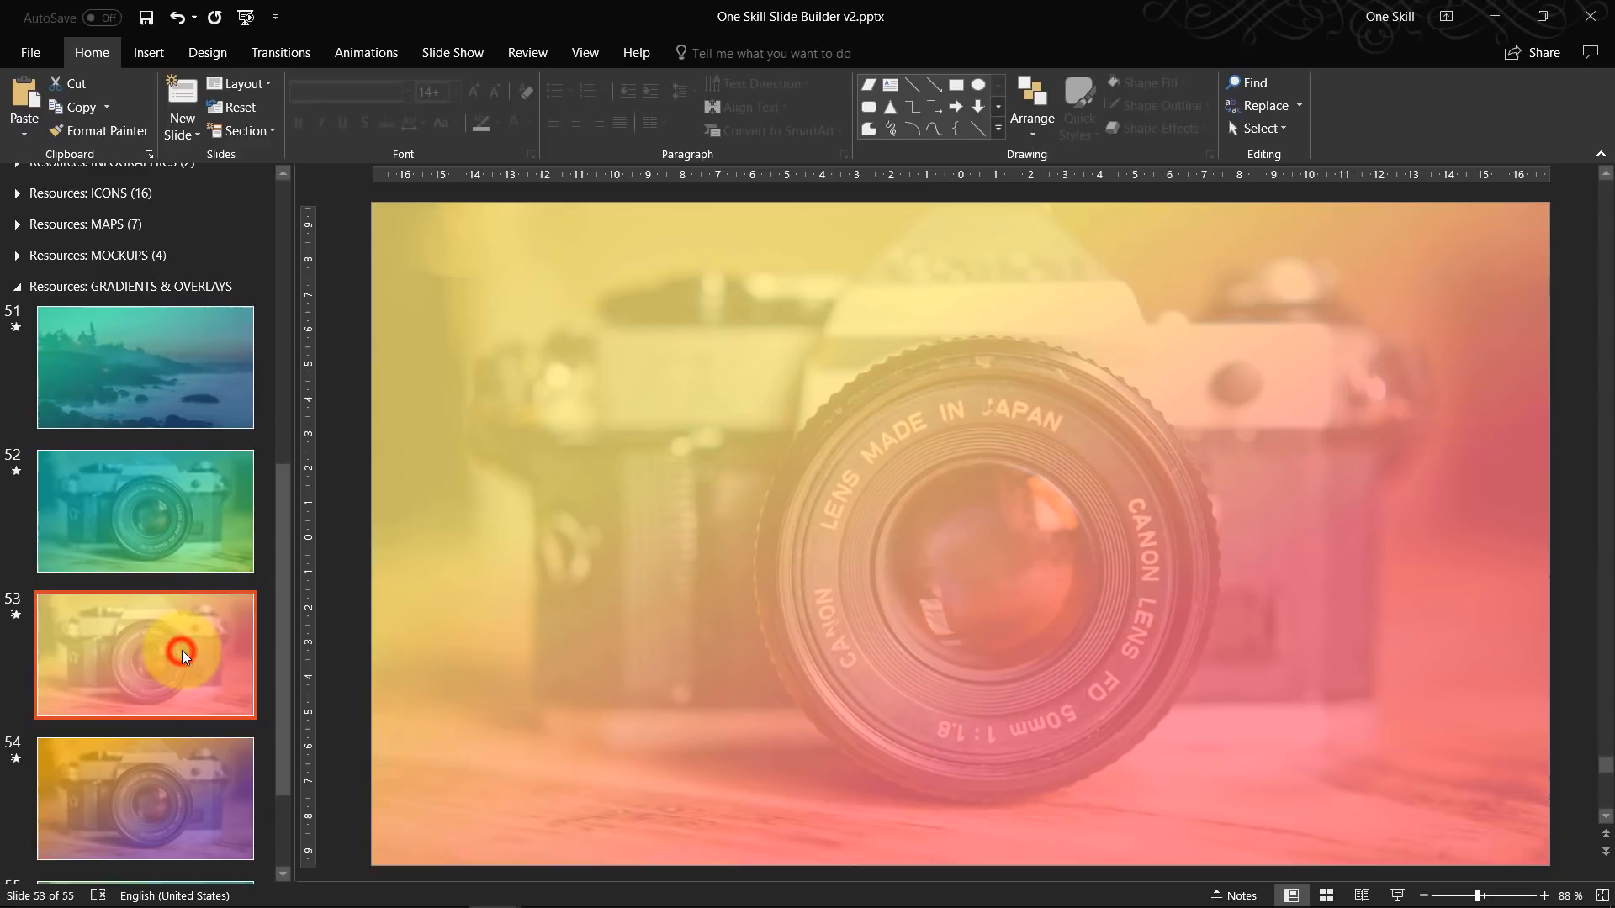
Try moving the teal-green gradient overlay on slide 52 and undo the move.
{"action": "left_click", "coordinate": [212, 481]}
{"action": "left_click_drag", "start_coordinate": [605, 433], "coordinate": [810, 452]}
{"action": "key", "text": "ctrl+z"}
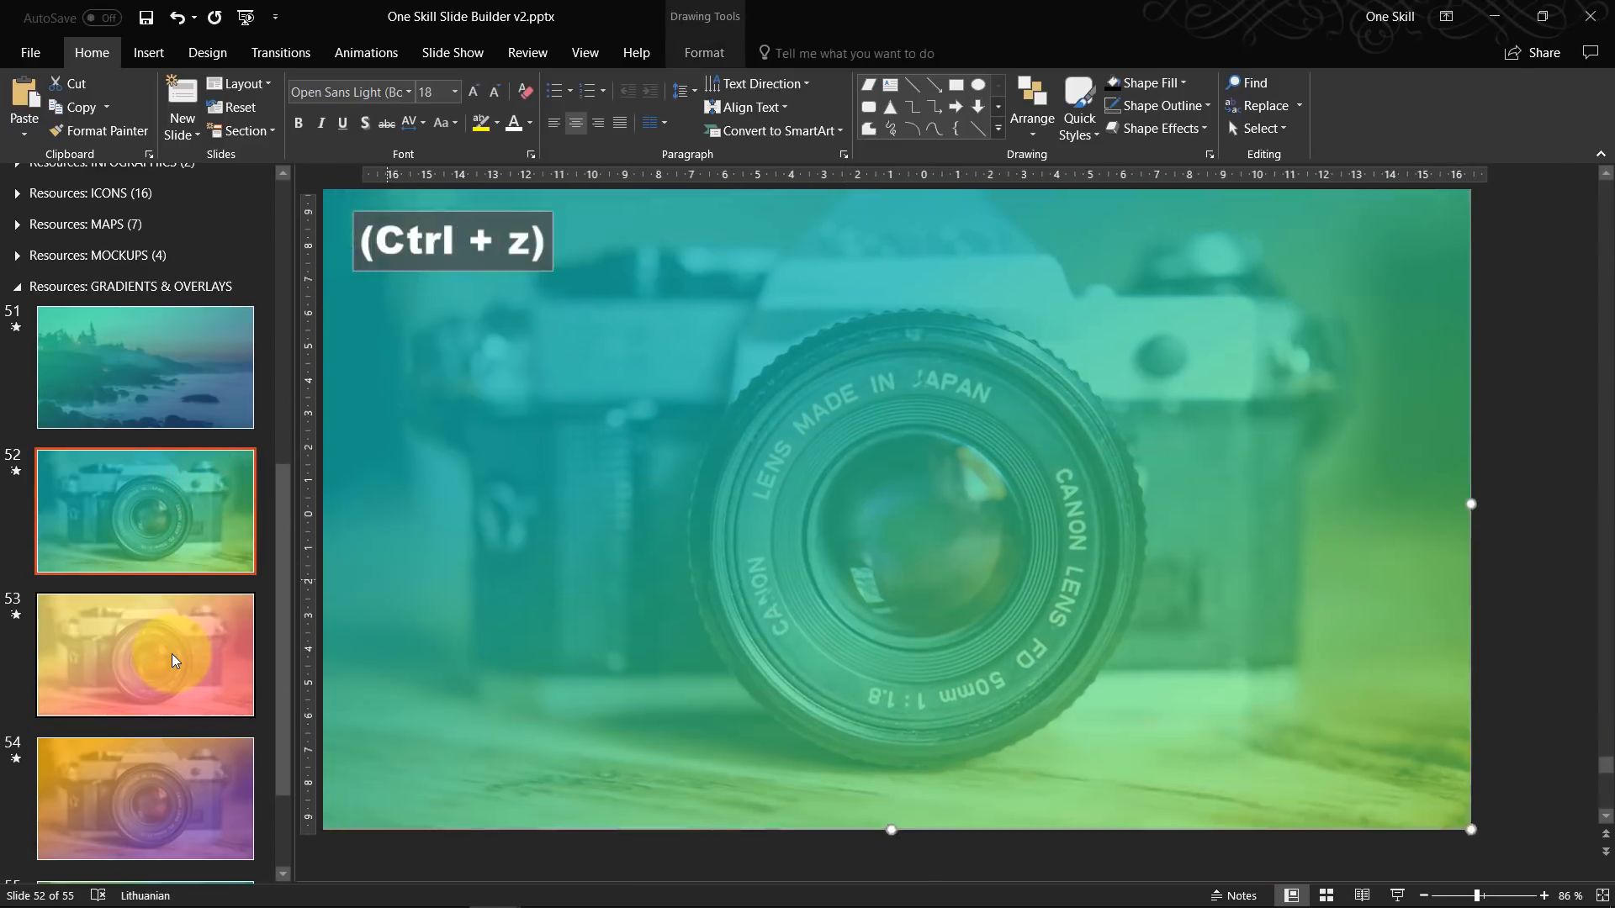
Copy the yellow-to-pink gradient overlay from slide 53 and paste it onto slide 6 of Presentation6.
{"action": "left_click", "coordinate": [172, 653]}
{"action": "left_click", "coordinate": [686, 502]}
{"action": "key", "text": "ctrl"}
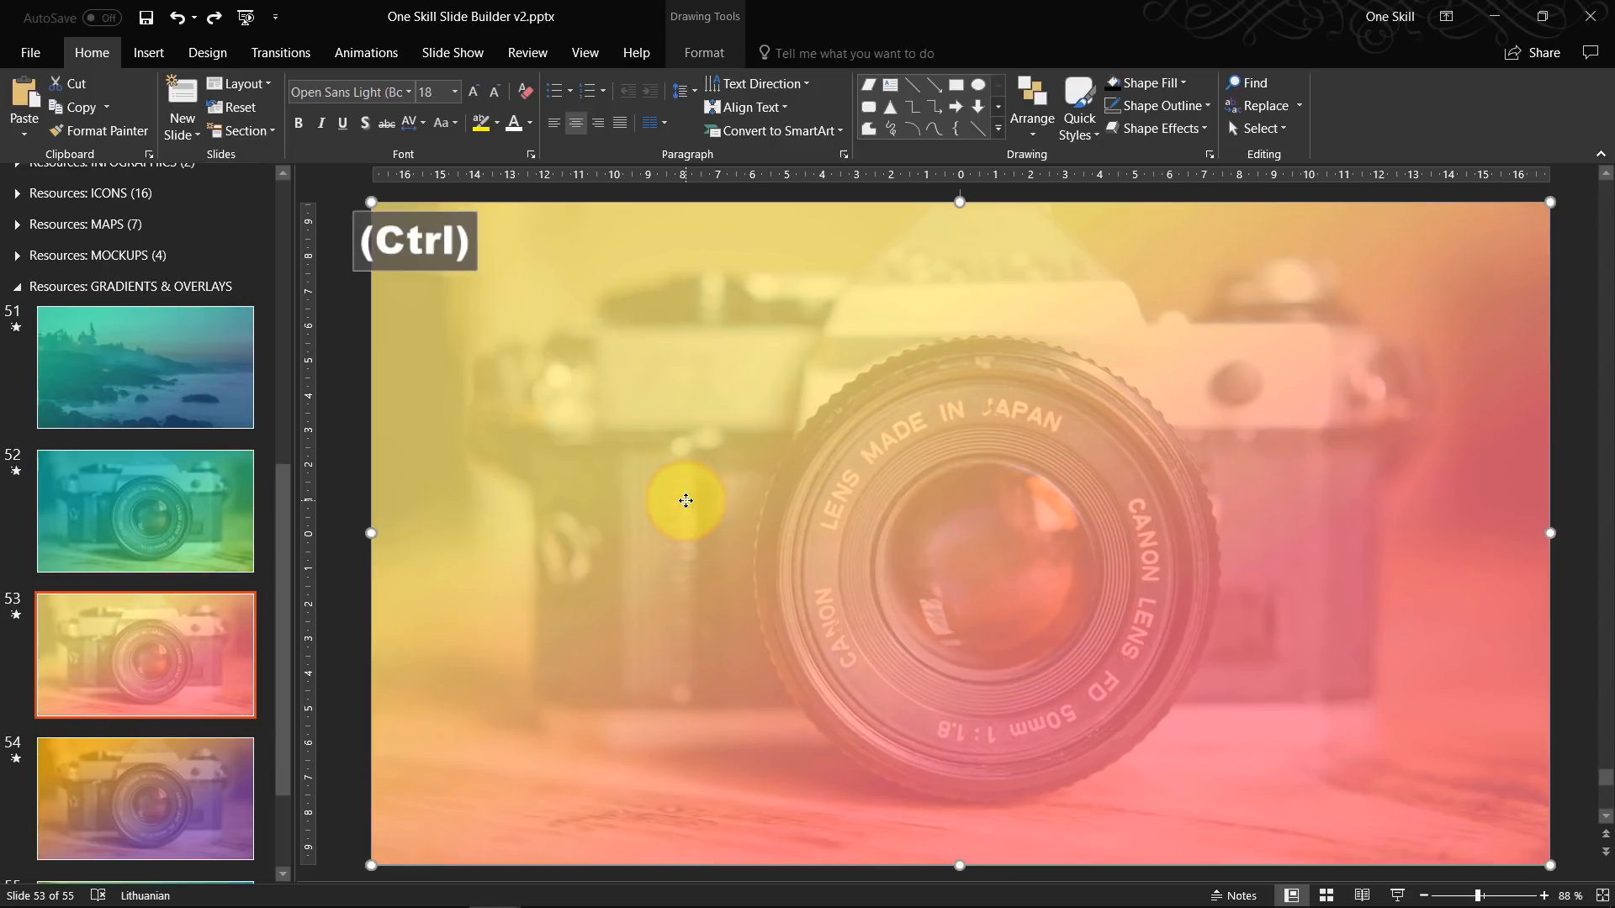
{"action": "key", "text": "alt+Tab"}
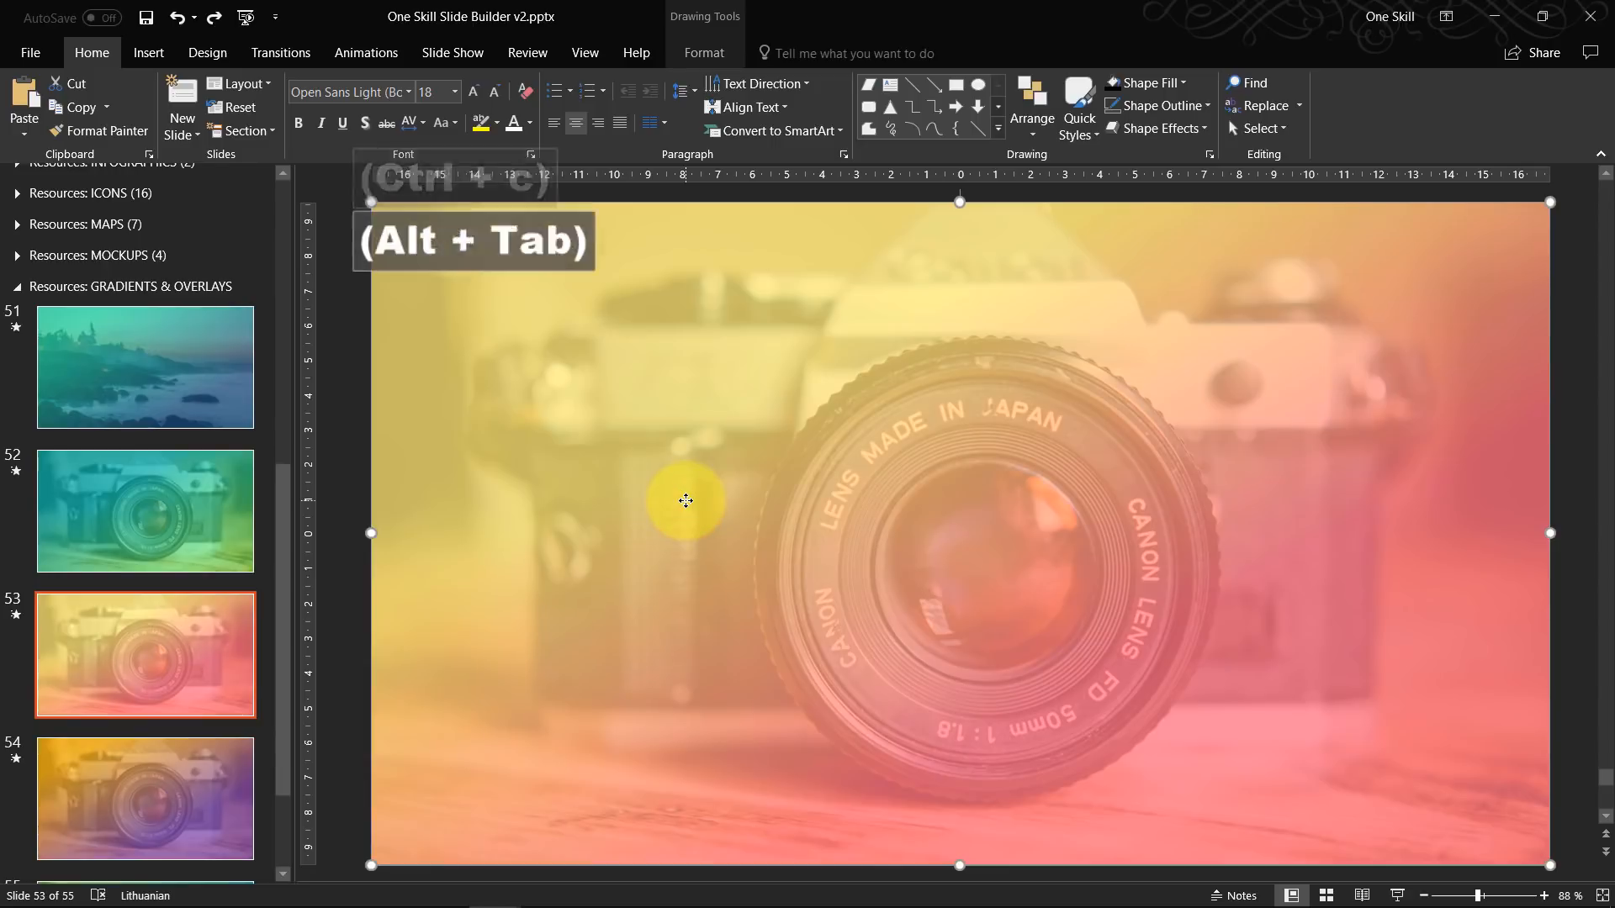
{"action": "left_click", "coordinate": [194, 770]}
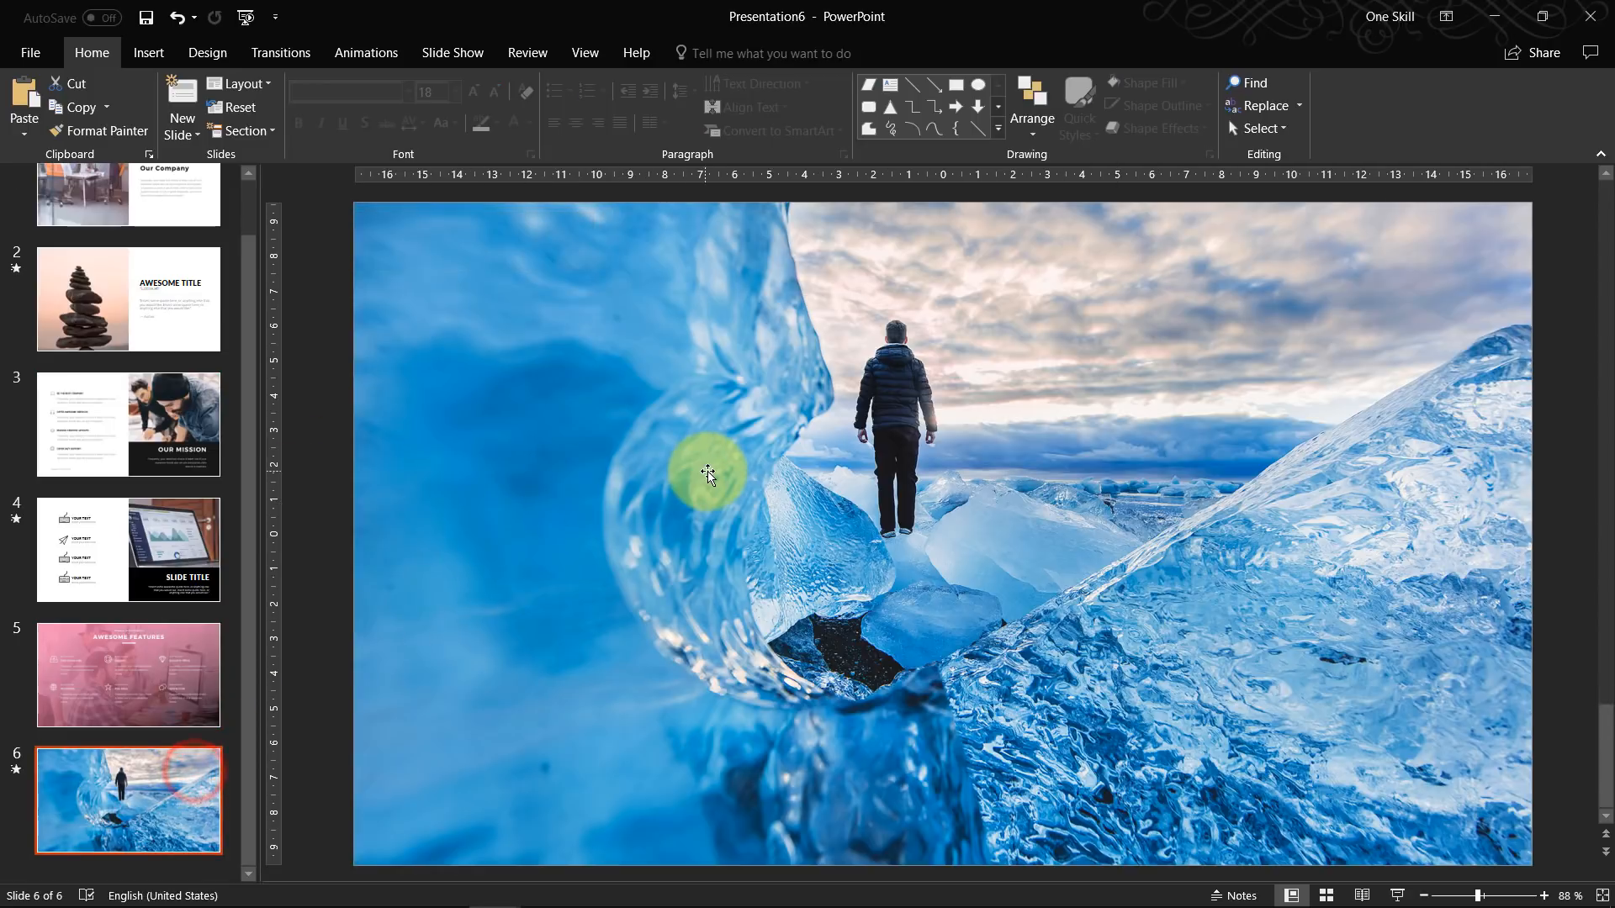
{"action": "key", "text": "ctrl+v"}
{"action": "scroll", "coordinate": [639, 489], "scroll_direction": "down", "scroll_amount": 2, "text": "ctrl"}
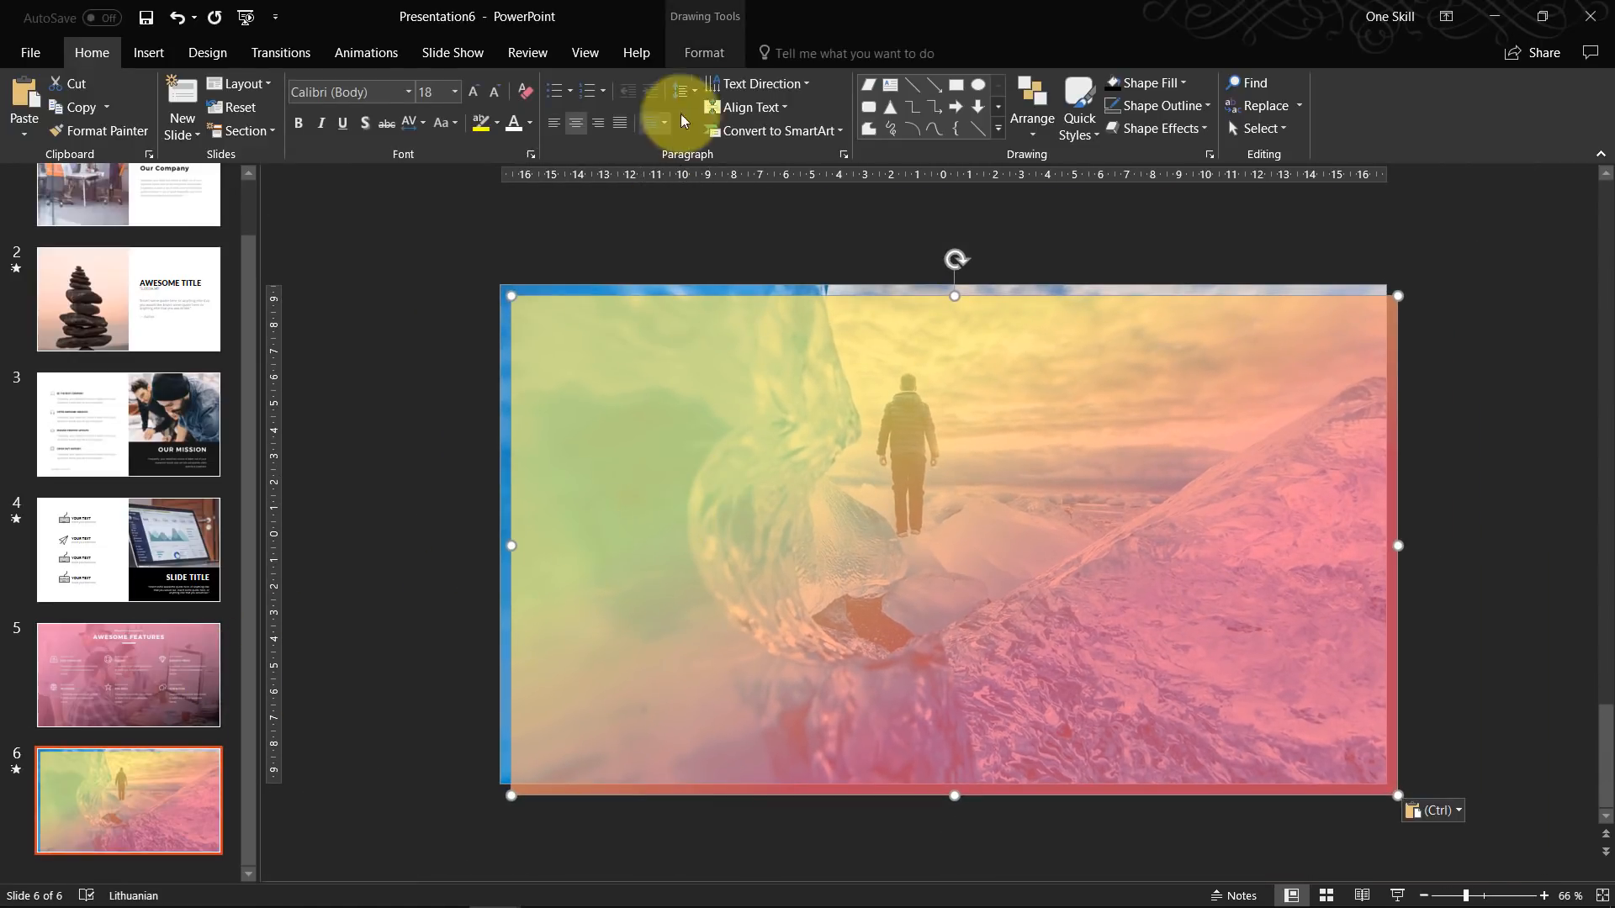
Align the pasted overlay to the horizontal center and vertical middle of slide 6.
{"action": "left_click", "coordinate": [717, 50]}
{"action": "left_click", "coordinate": [1351, 83]}
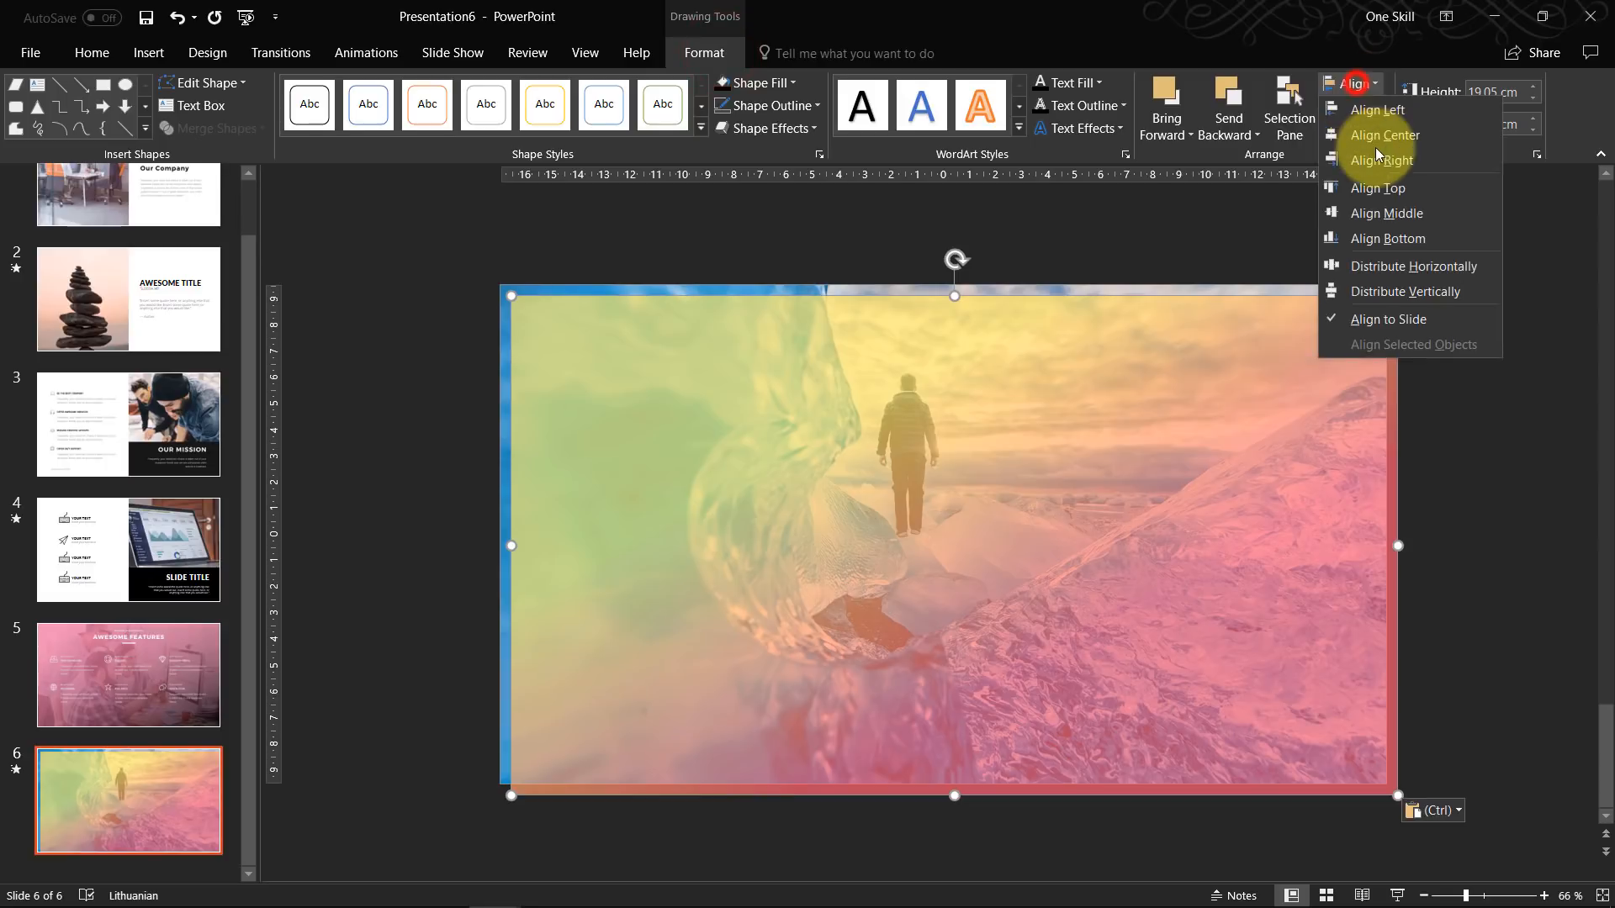
{"action": "left_click", "coordinate": [1379, 135]}
{"action": "left_click", "coordinate": [1359, 83]}
{"action": "left_click", "coordinate": [1390, 213]}
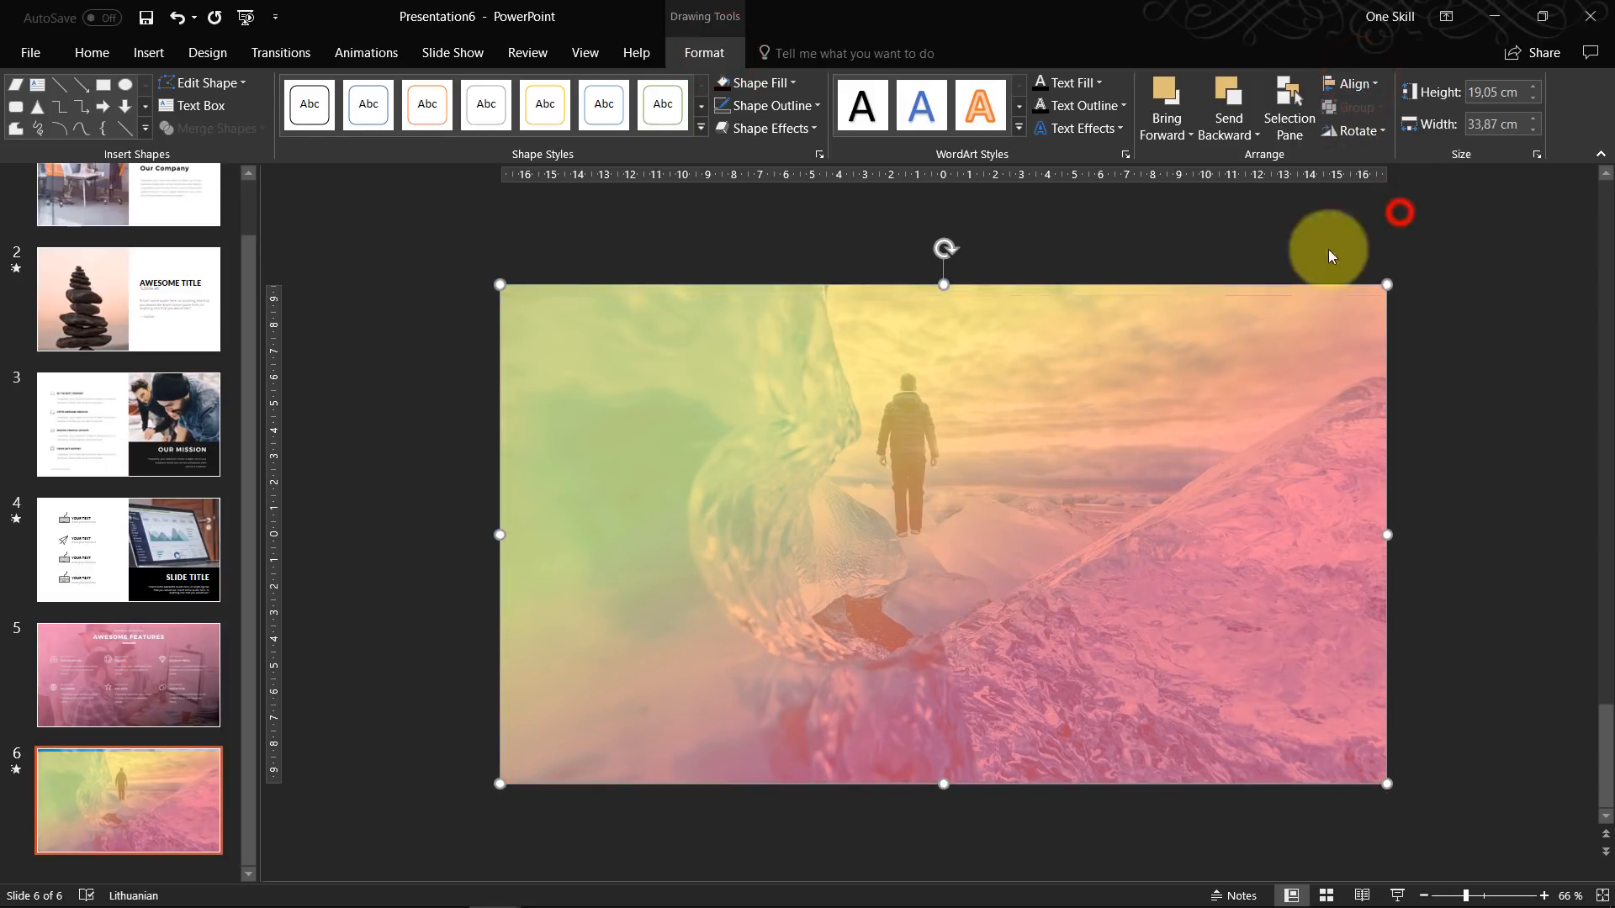
Check the tint of slide 5, then open the fill settings of the gradient overlay on slide 6.
{"action": "left_click", "coordinate": [217, 665]}
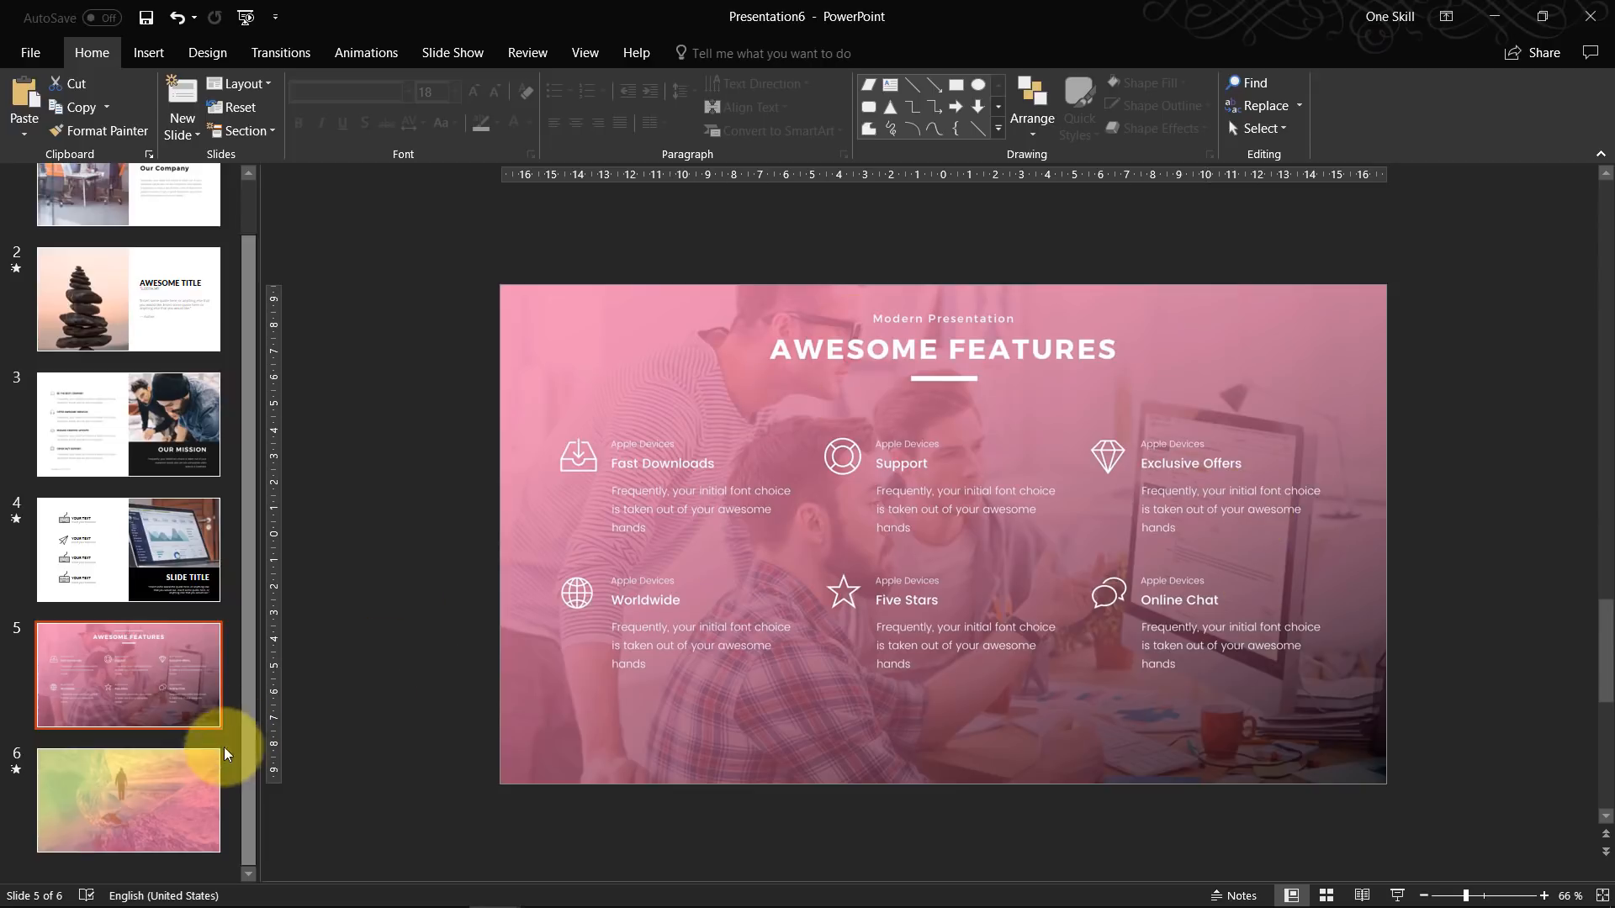
{"action": "left_click", "coordinate": [173, 793]}
{"action": "scroll", "coordinate": [1123, 502], "scroll_direction": "up", "scroll_amount": 1, "text": "ctrl"}
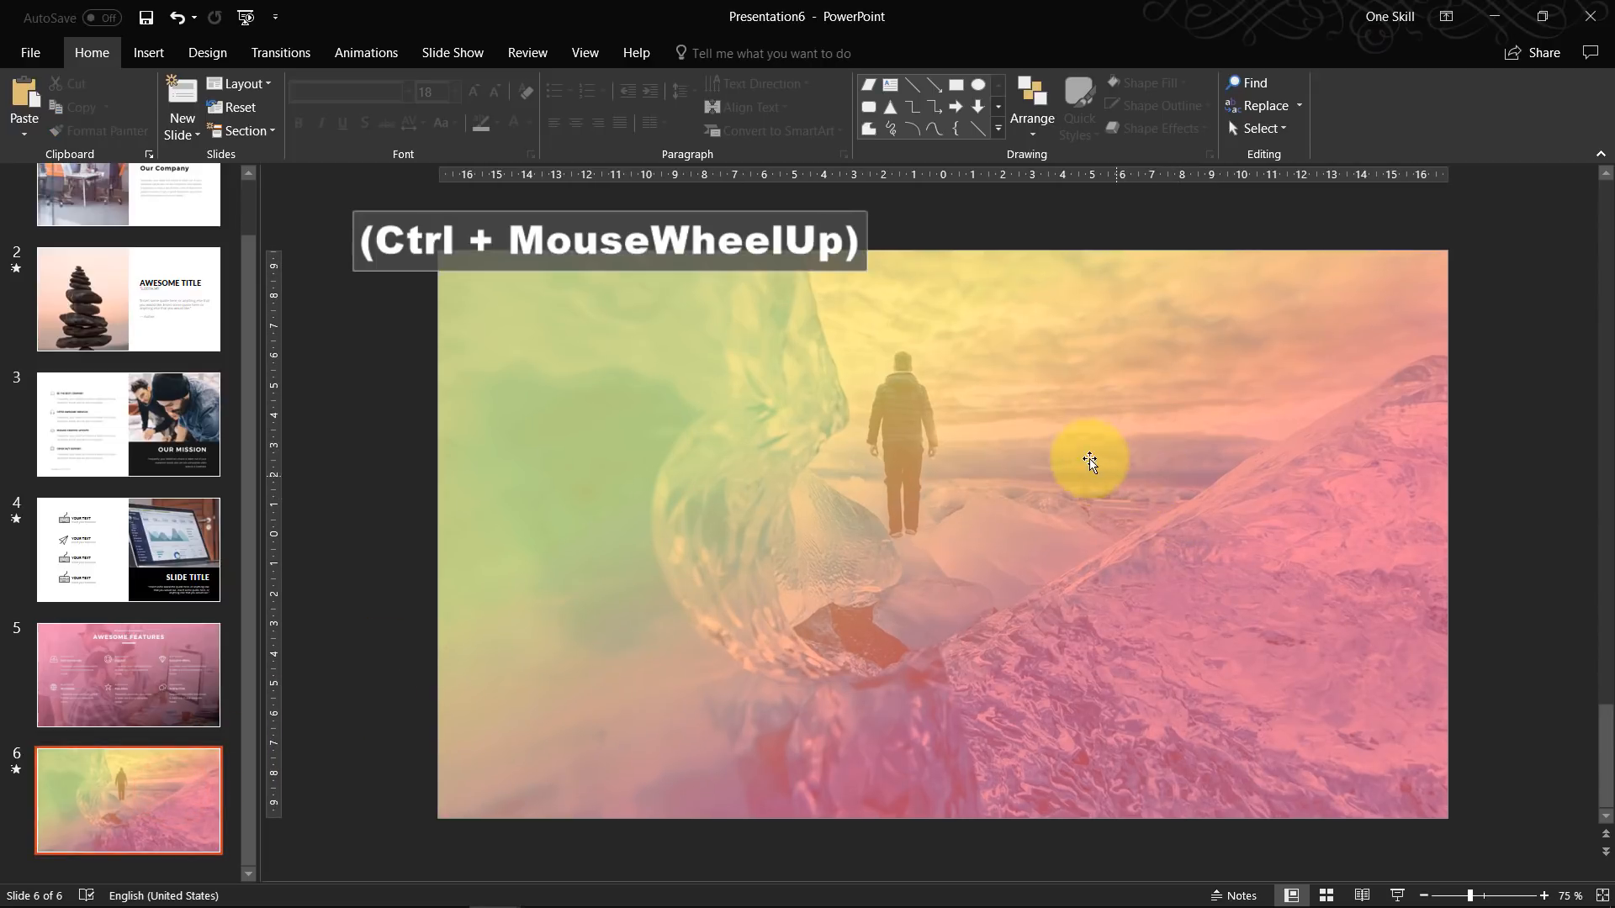
{"action": "left_click", "coordinate": [1027, 389]}
{"action": "right_click", "coordinate": [1008, 372]}
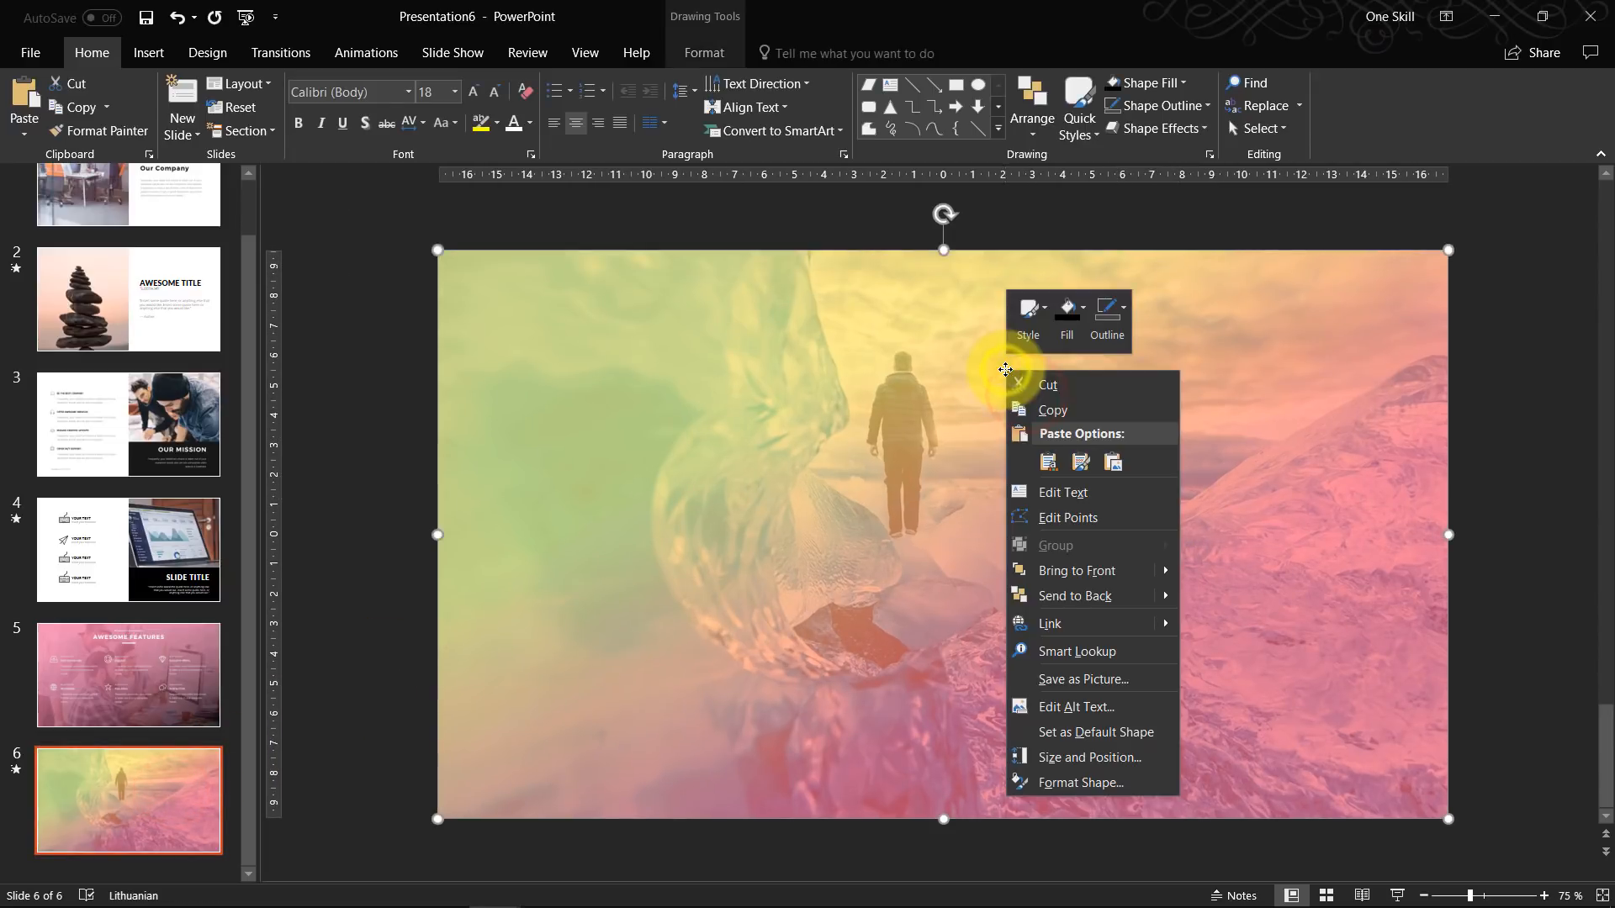
{"action": "left_click", "coordinate": [1097, 781]}
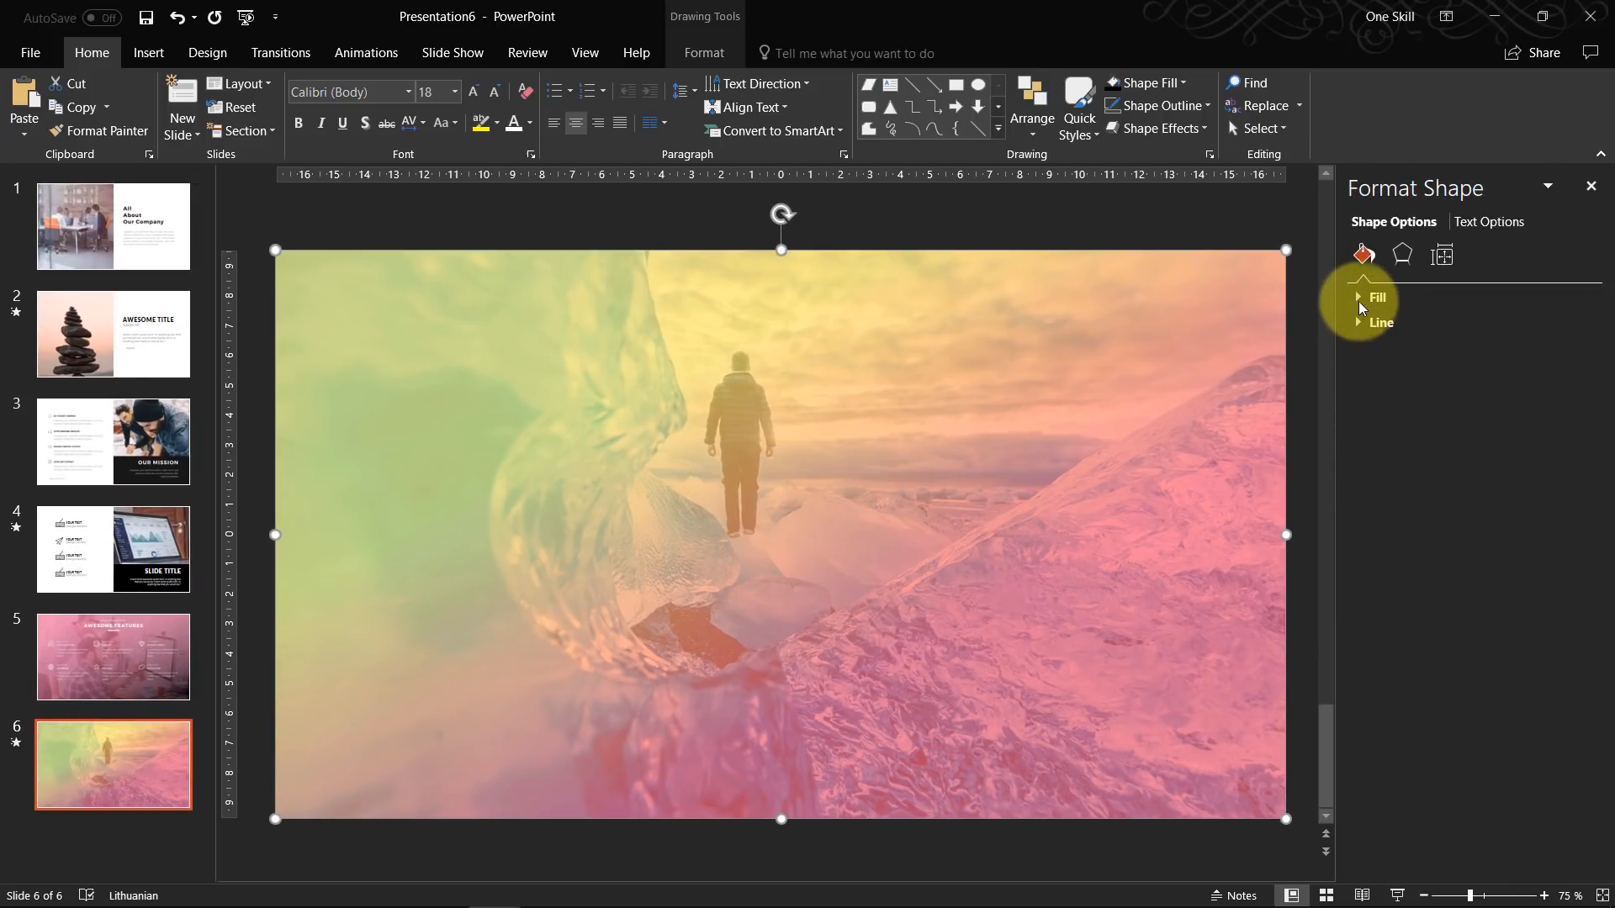
{"action": "left_click", "coordinate": [1359, 298]}
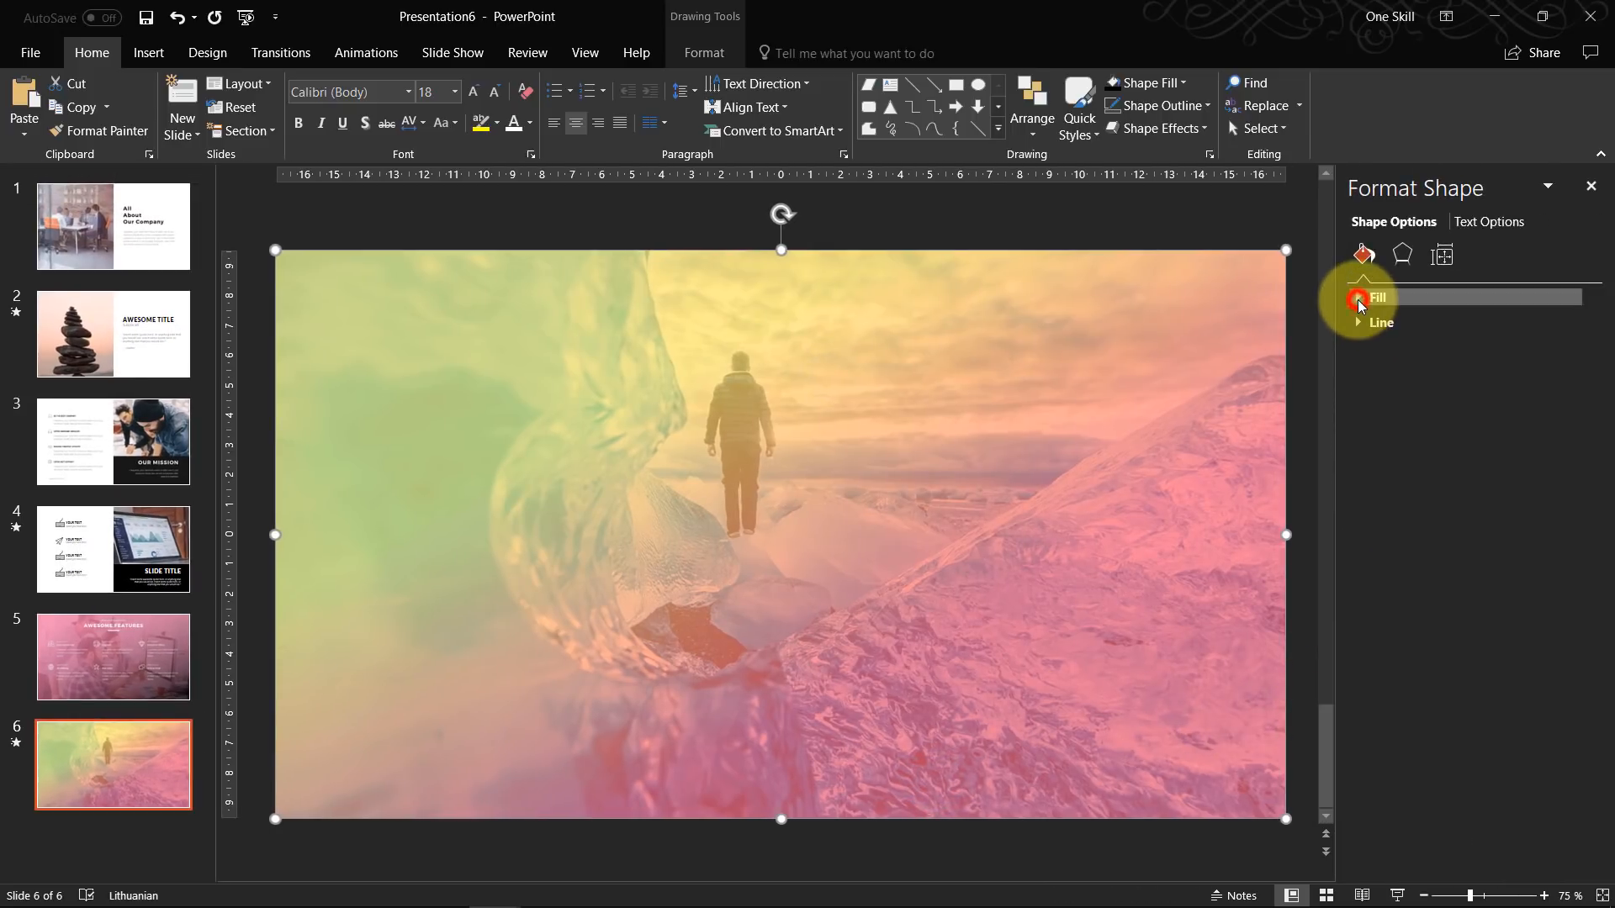
Try shifting the overlay's yellow gradient stop to the 13% position.
{"action": "left_click_drag", "start_coordinate": [1439, 626], "coordinate": [1408, 626]}
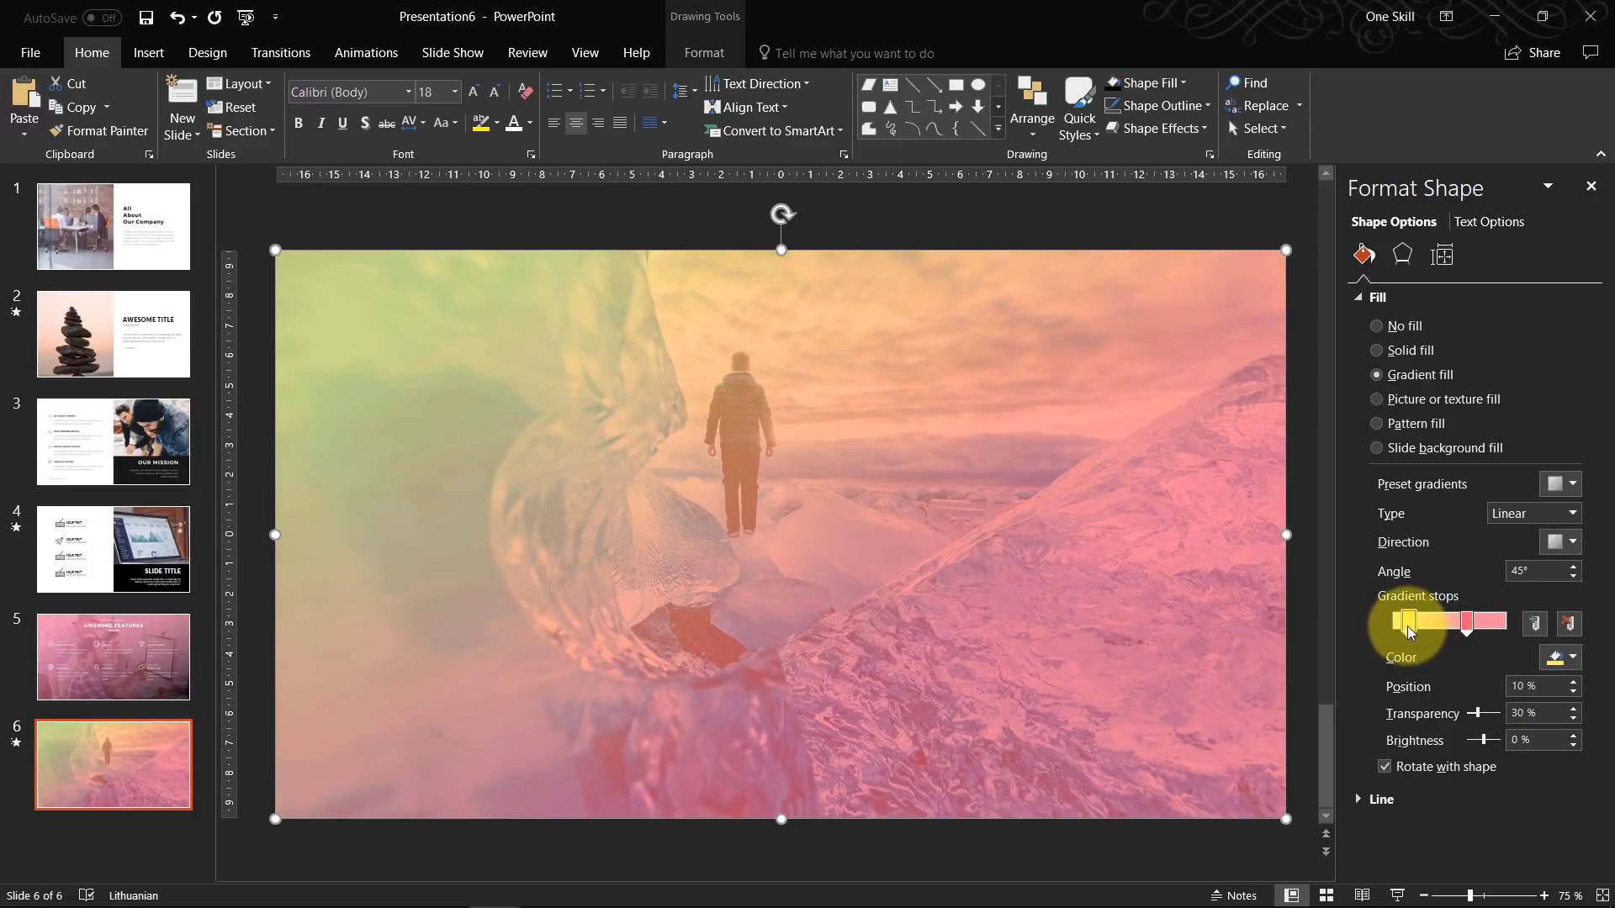
{"action": "left_click", "coordinate": [1572, 661]}
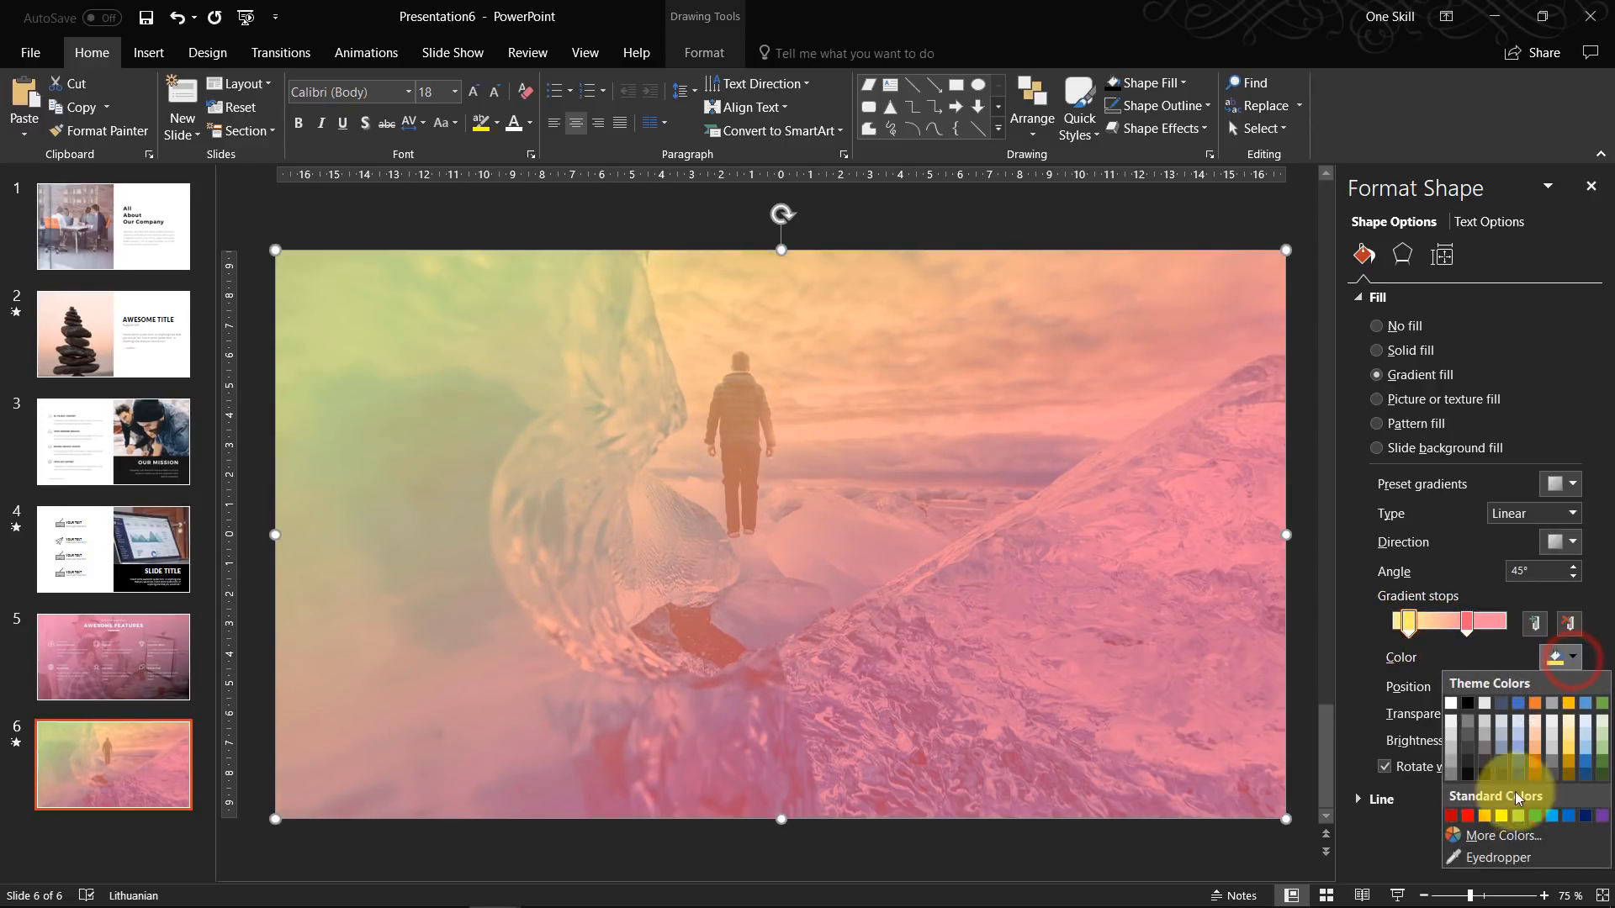
{"action": "left_click", "coordinate": [1506, 858]}
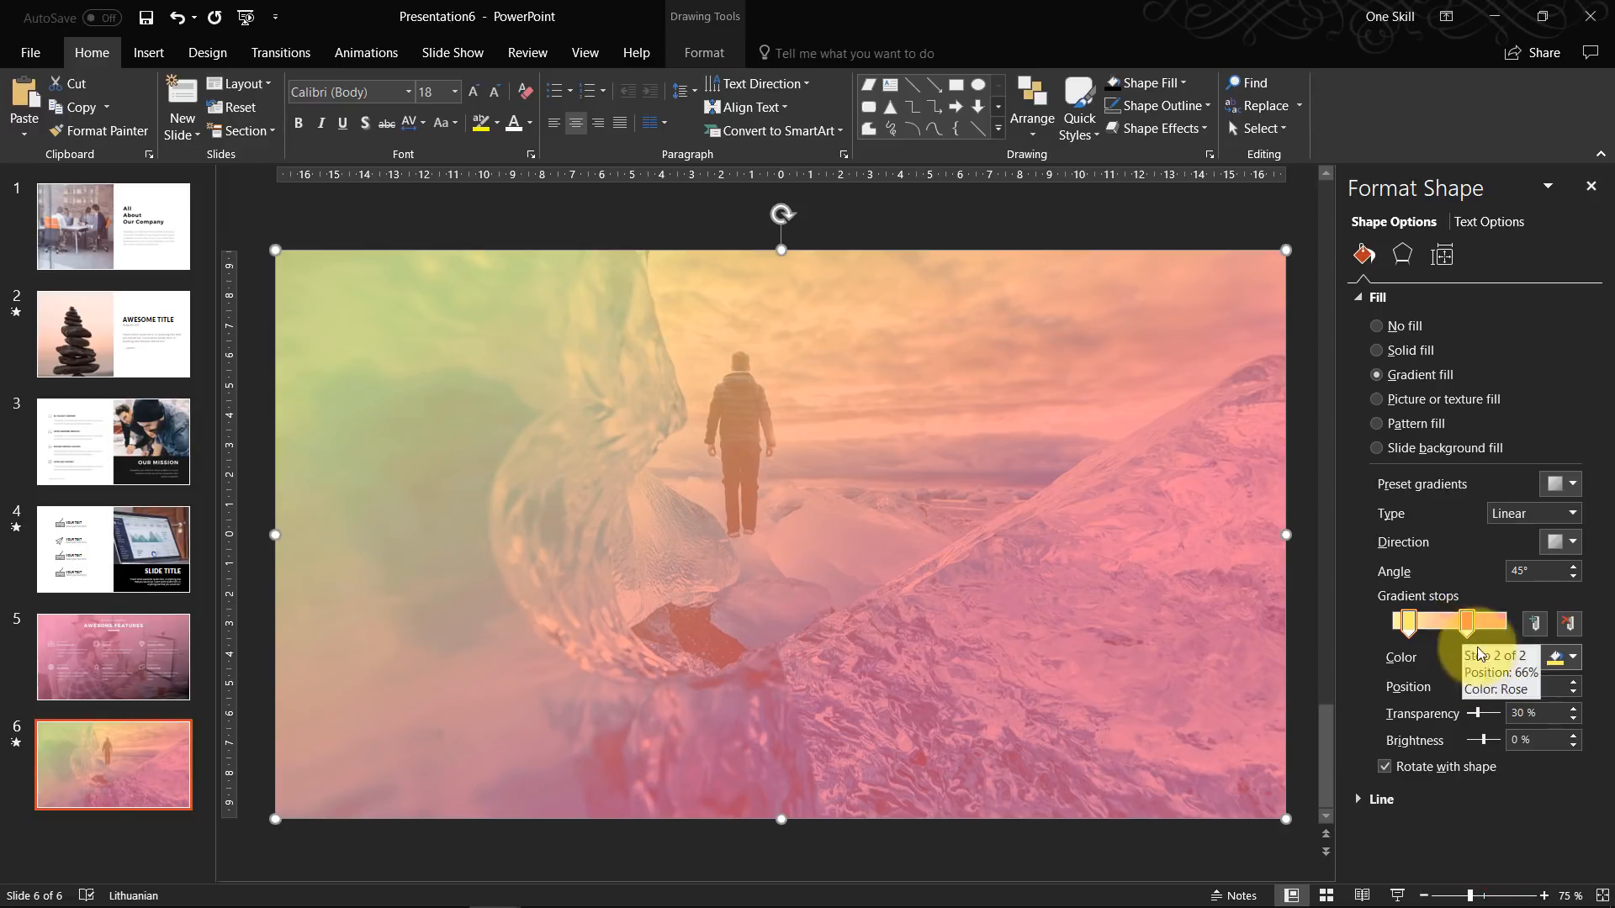
{"action": "left_click", "coordinate": [1430, 639]}
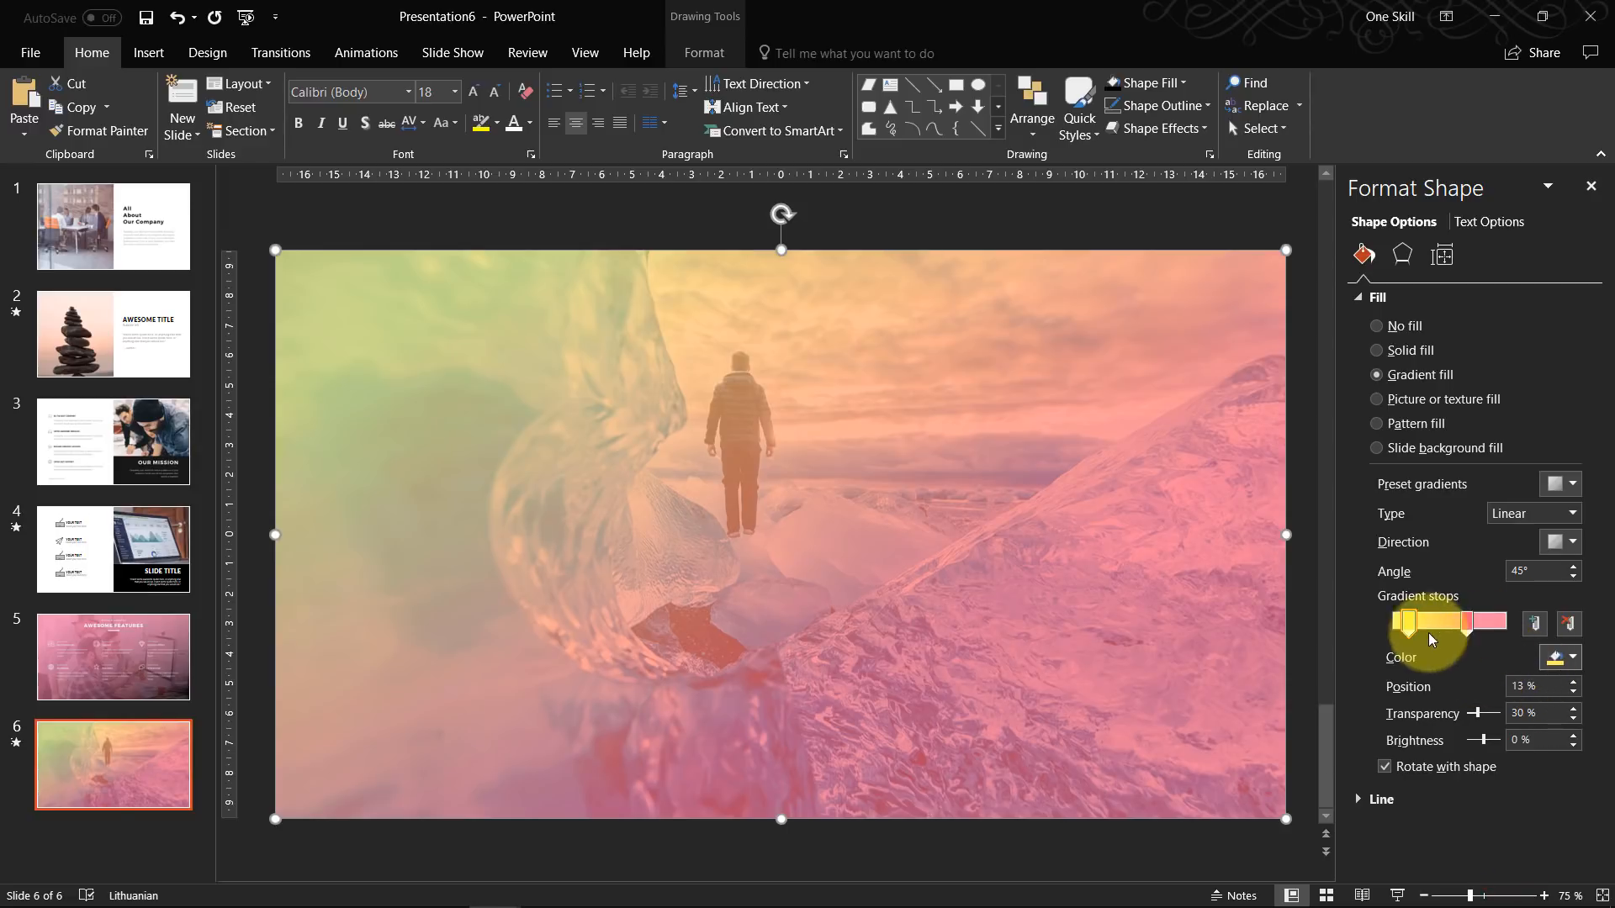
Change the overlay to a solid fill with the custom pink color RGB 244, 56, 137.
{"action": "left_click", "coordinate": [1380, 350]}
{"action": "left_click", "coordinate": [1556, 493]}
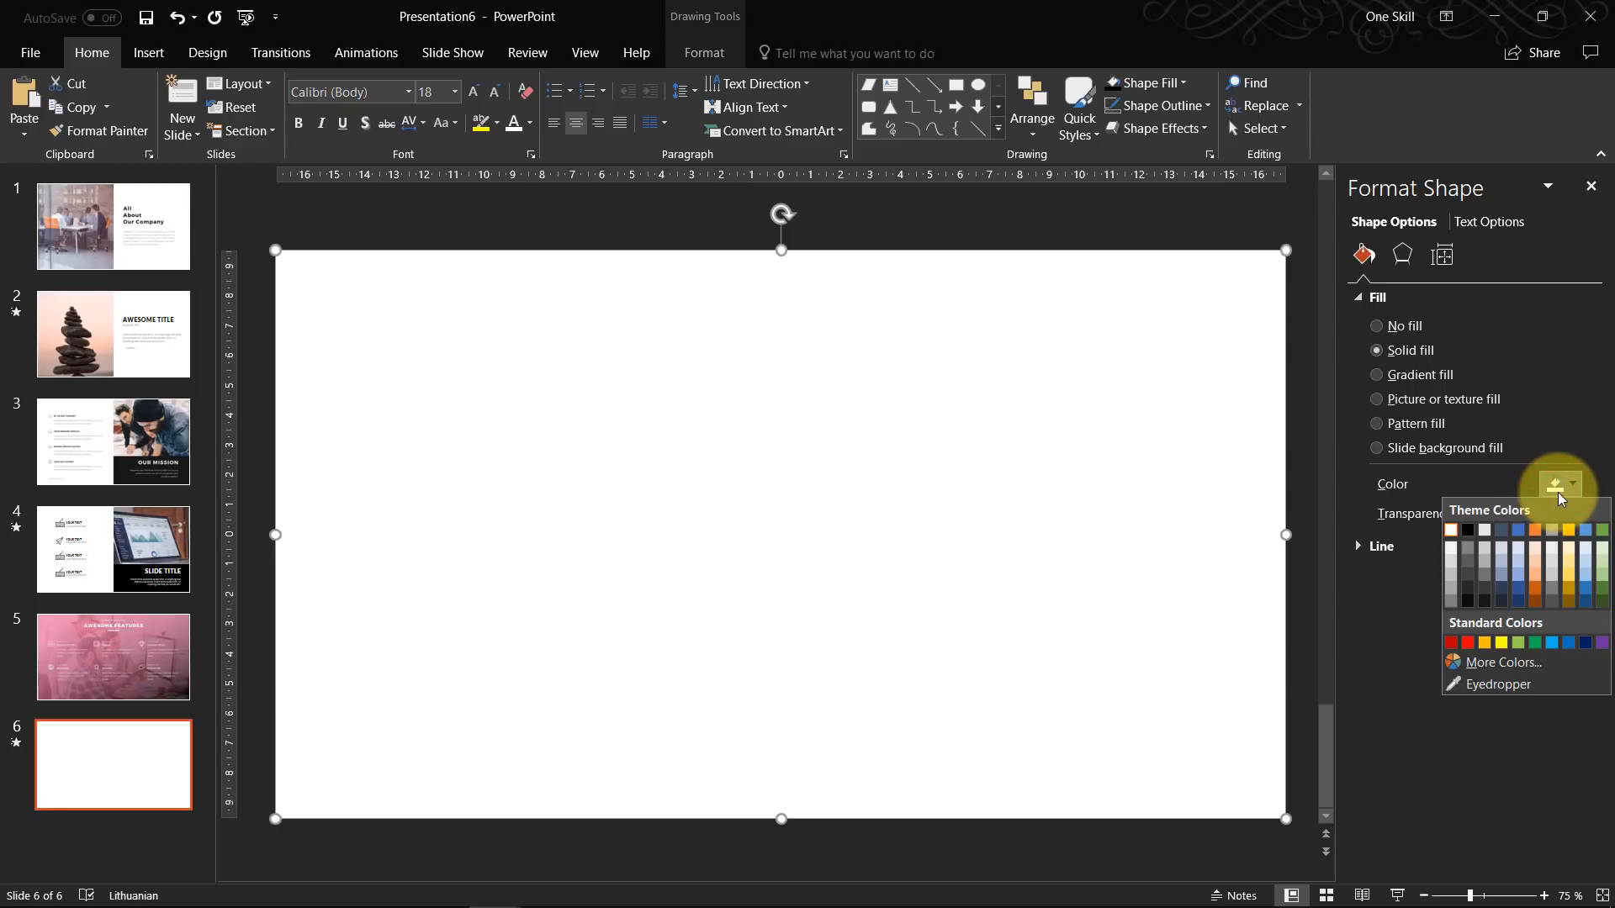
{"action": "left_click", "coordinate": [1499, 664]}
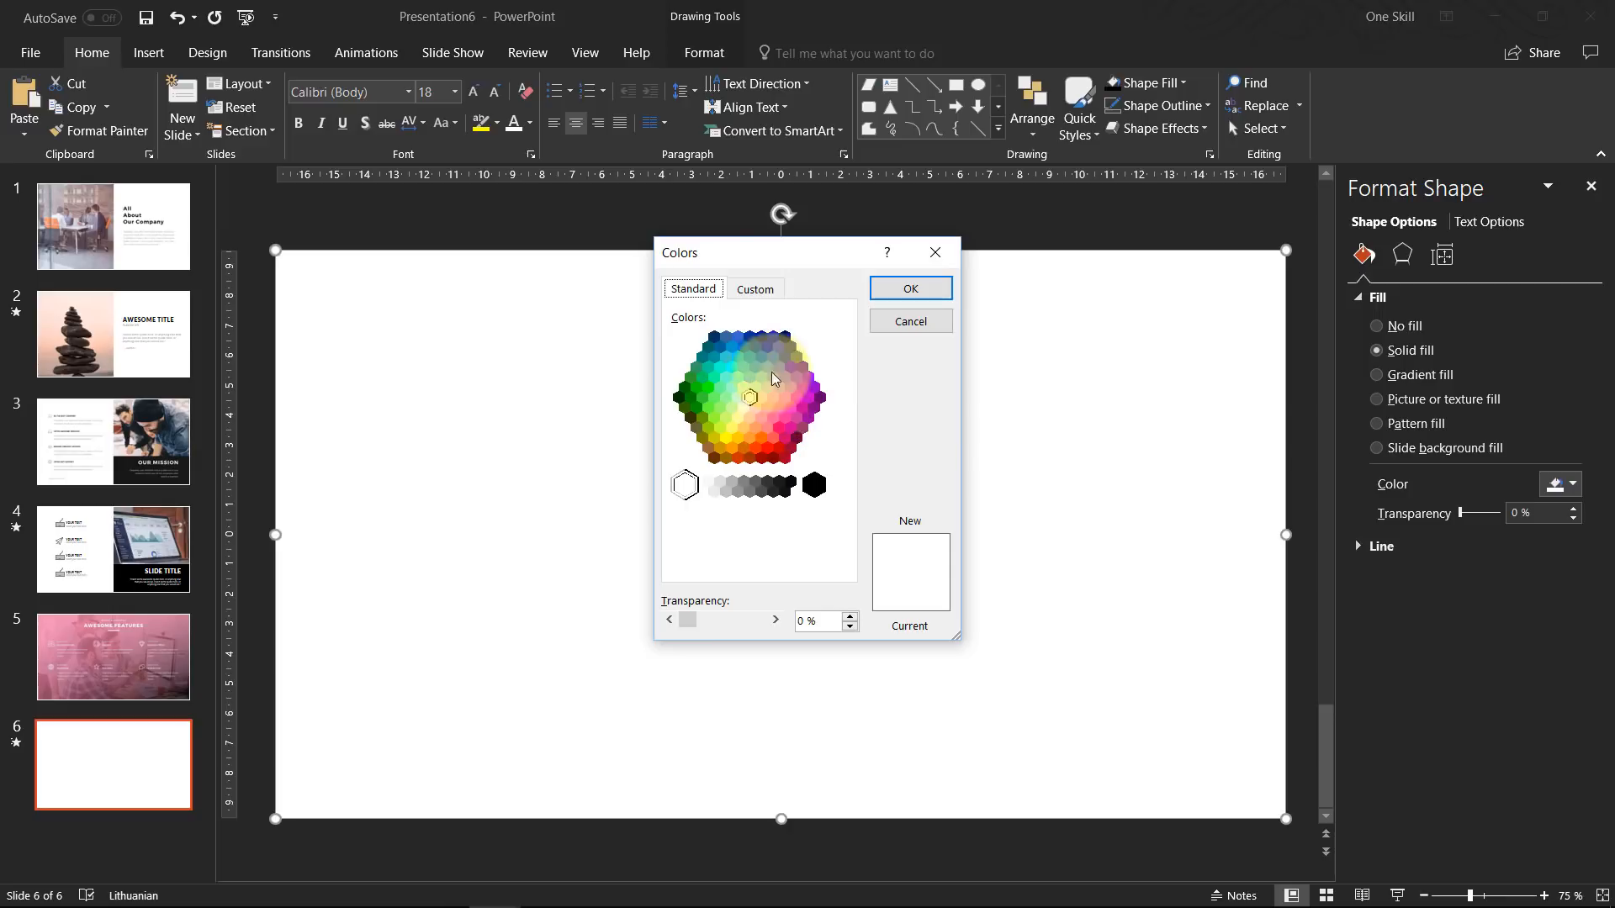
{"action": "left_click", "coordinate": [762, 289]}
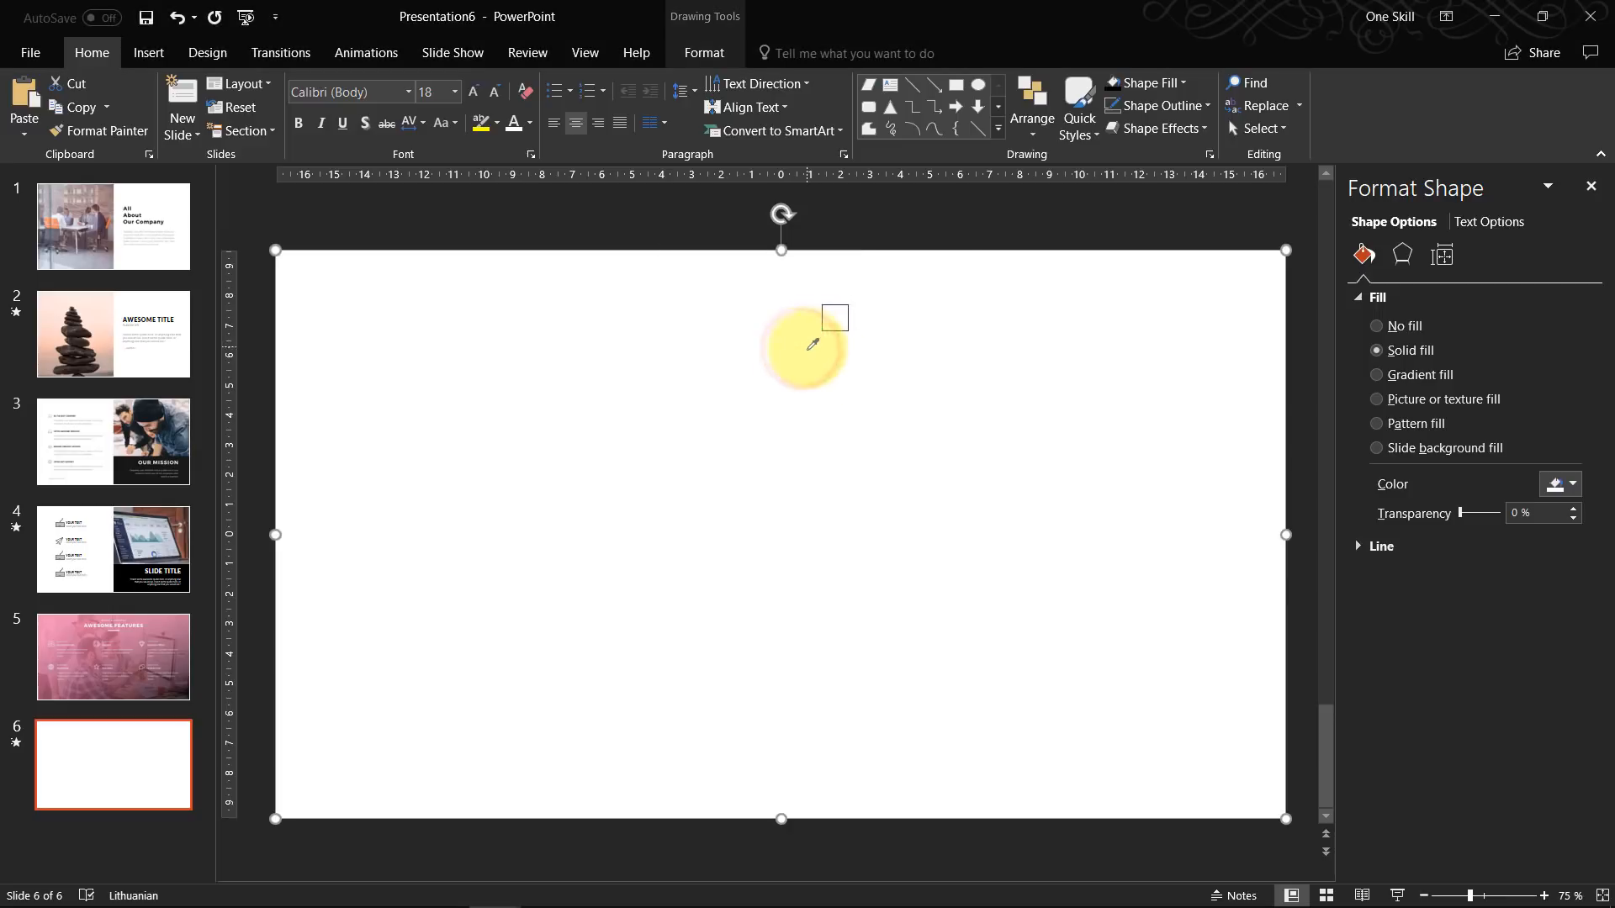
{"action": "left_click", "coordinate": [1560, 483]}
{"action": "left_click", "coordinate": [1504, 703]}
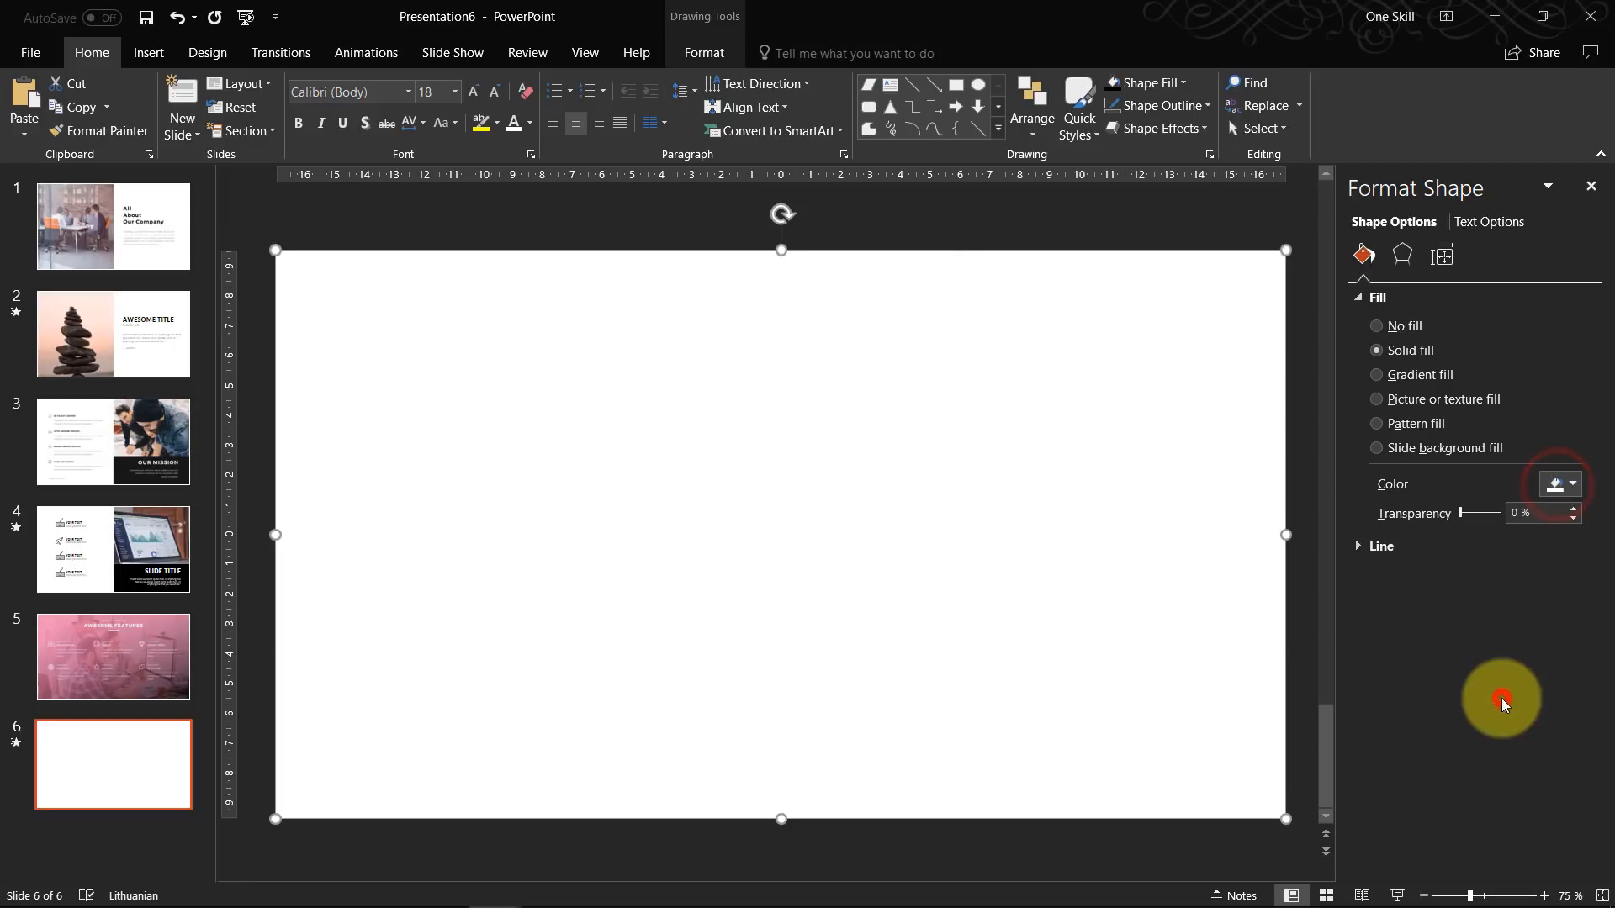
{"action": "left_click", "coordinate": [756, 288]}
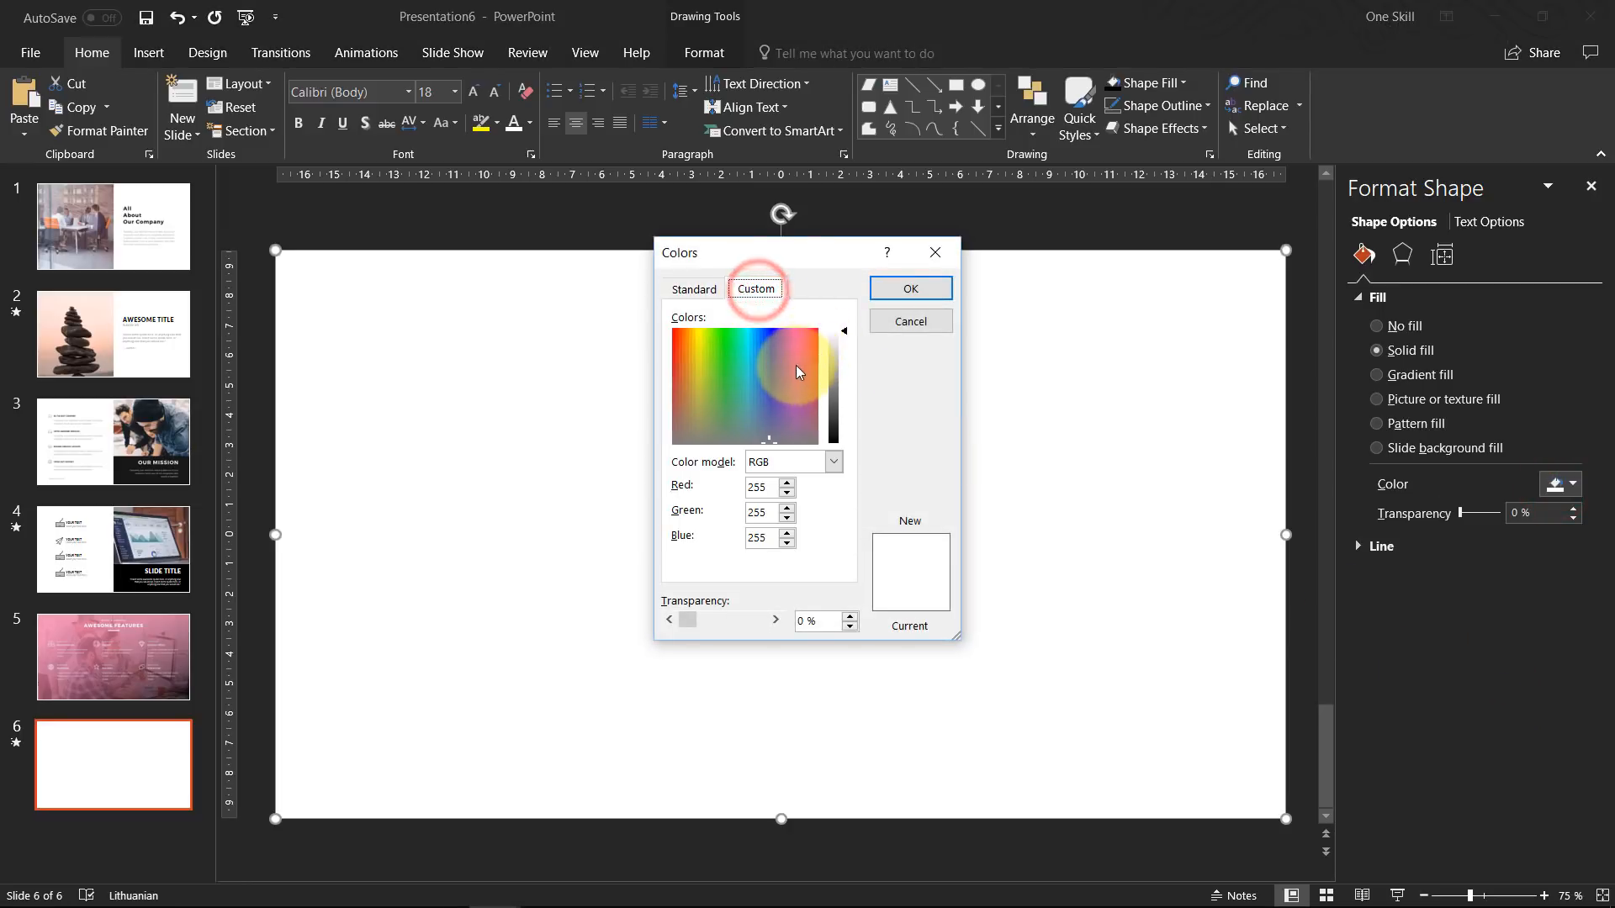
{"action": "left_click", "coordinate": [795, 363]}
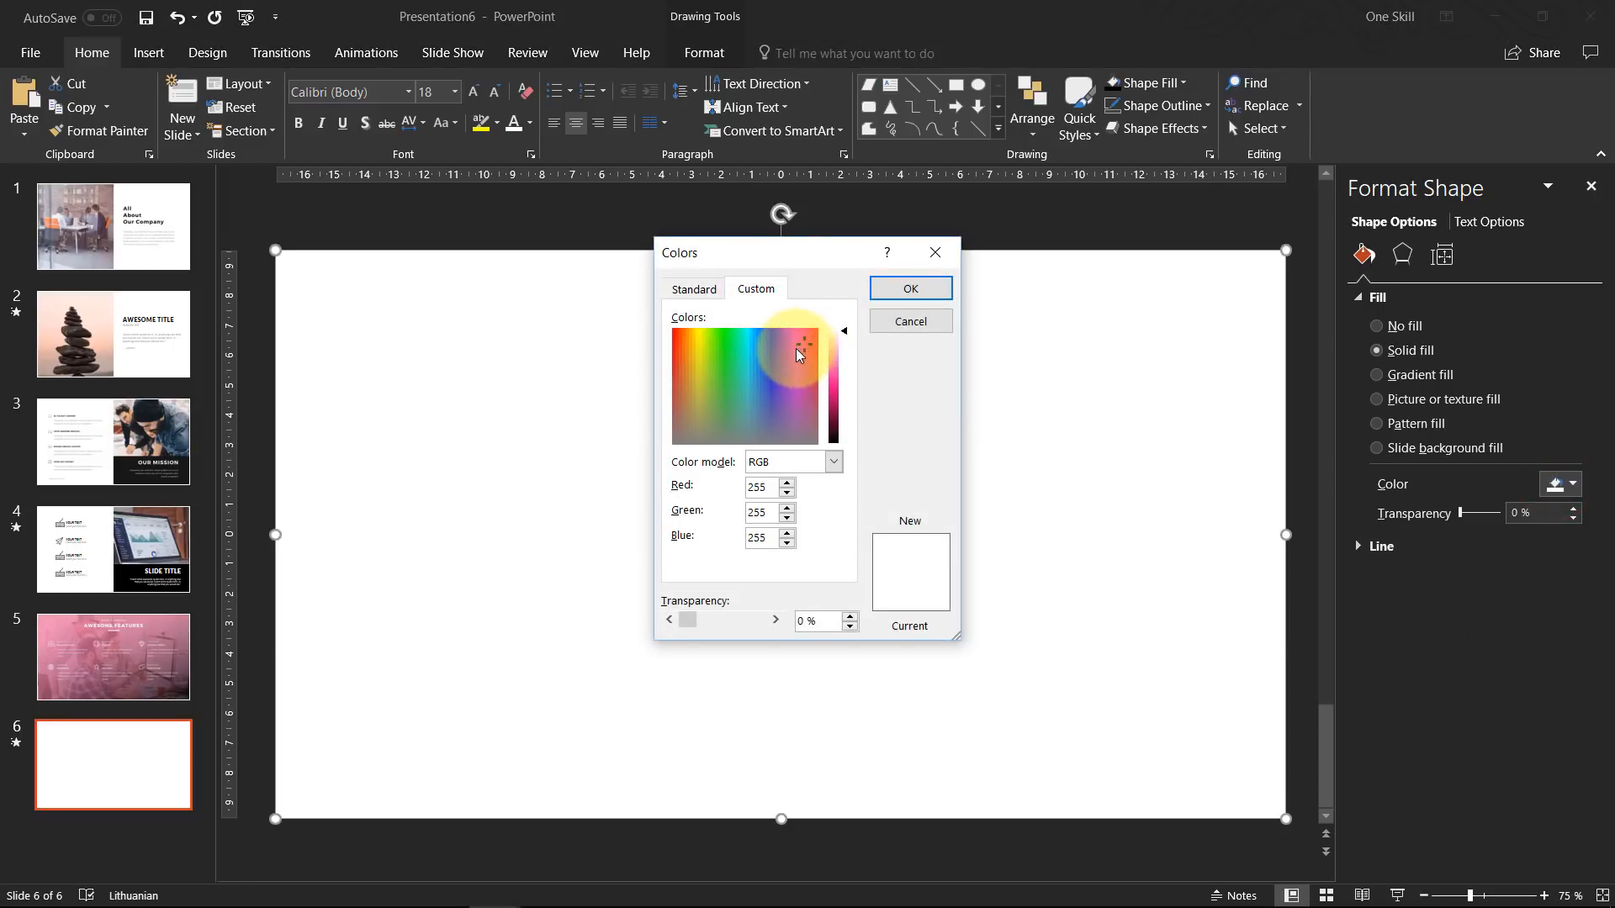
{"action": "left_click_drag", "start_coordinate": [831, 340], "coordinate": [846, 378]}
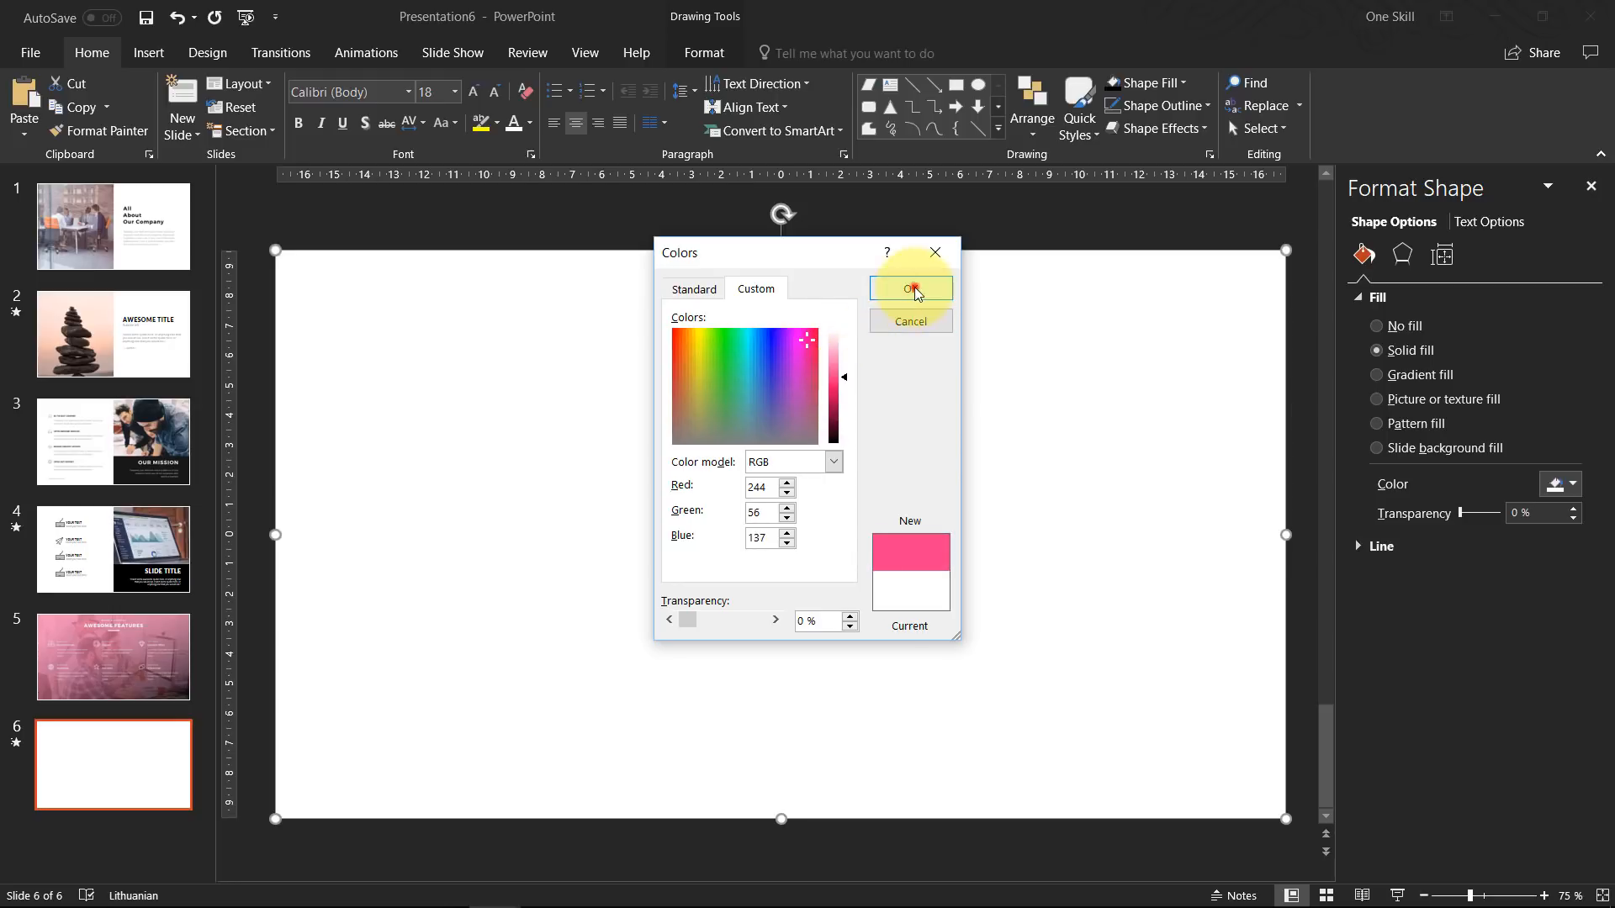
{"action": "left_click", "coordinate": [914, 288]}
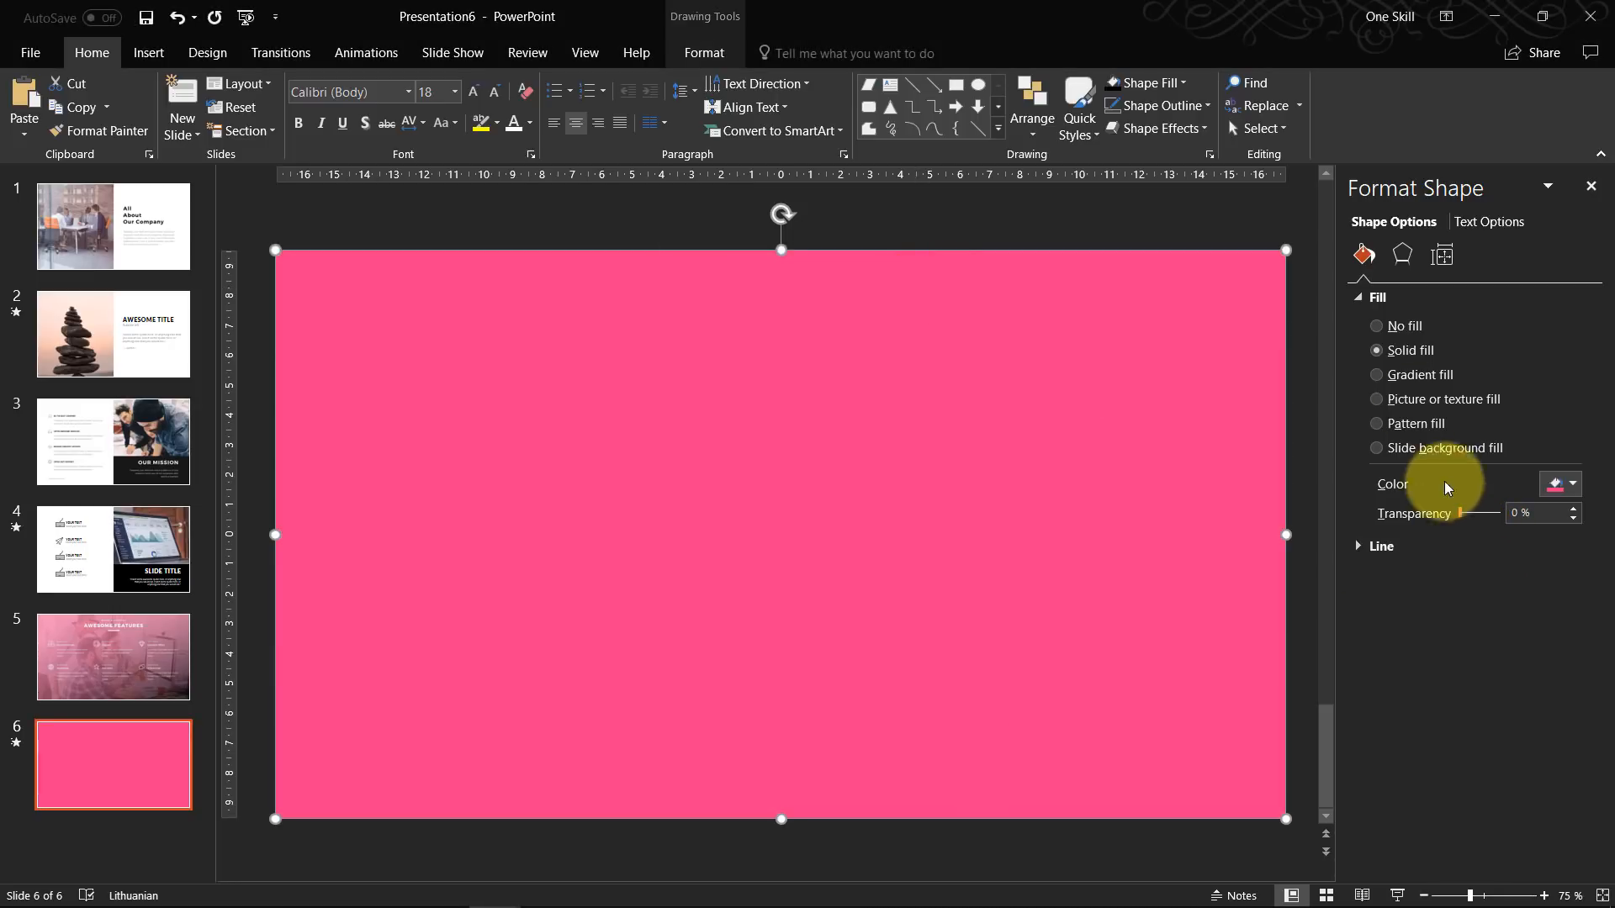
Set the pink overlay's transparency to 28% and close the shape formatting settings.
{"action": "left_click_drag", "start_coordinate": [1461, 517], "coordinate": [1470, 512]}
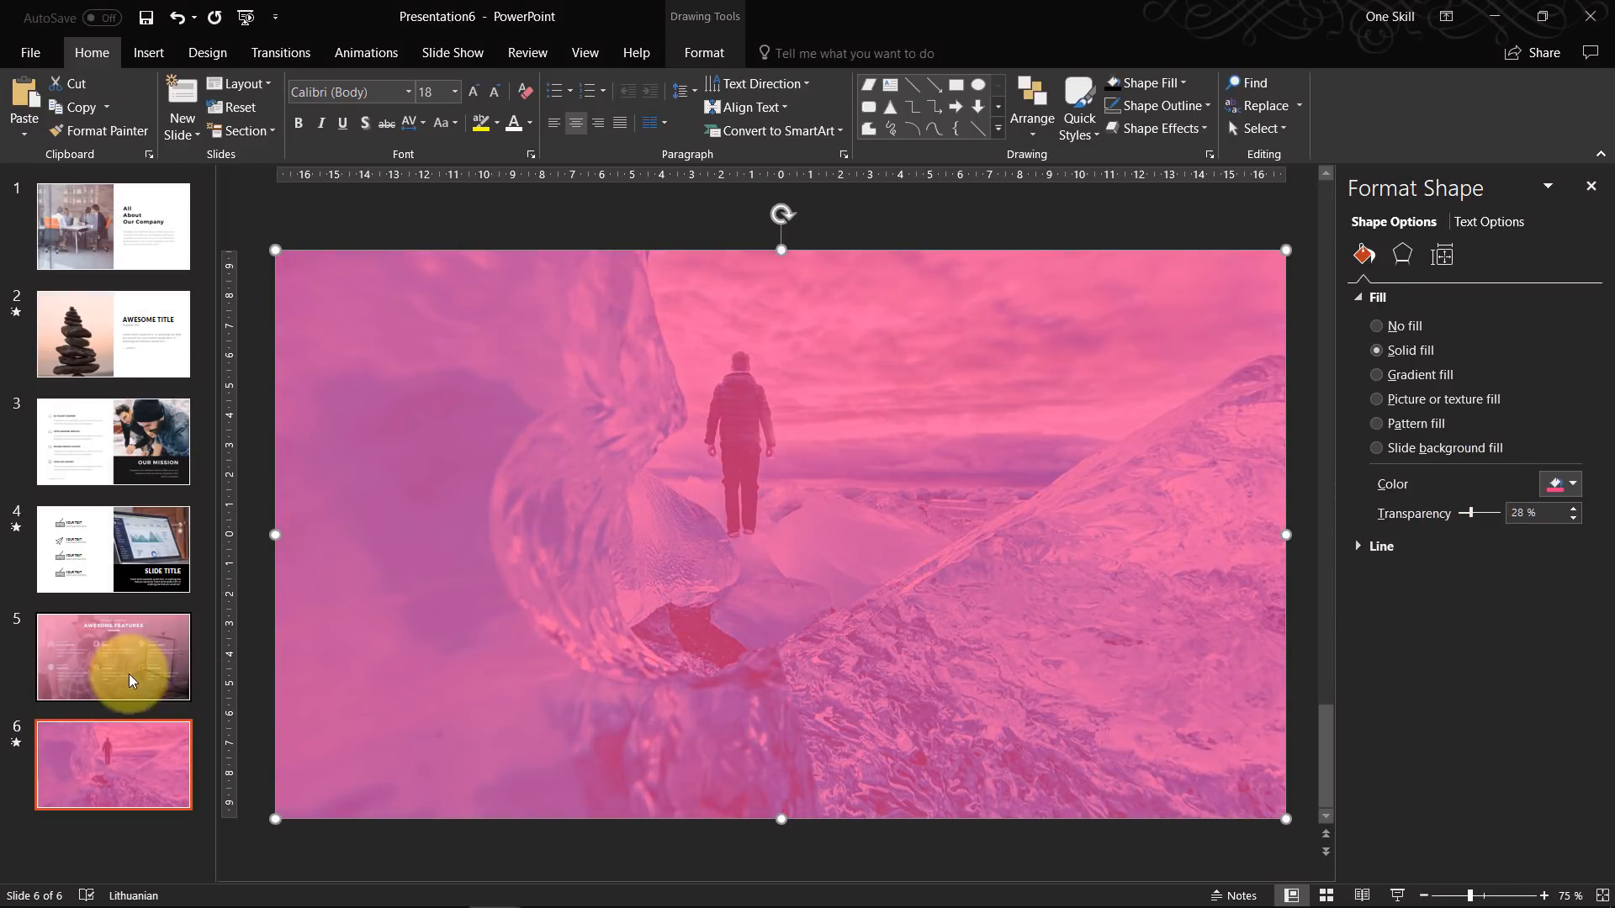
{"action": "left_click", "coordinate": [1591, 186]}
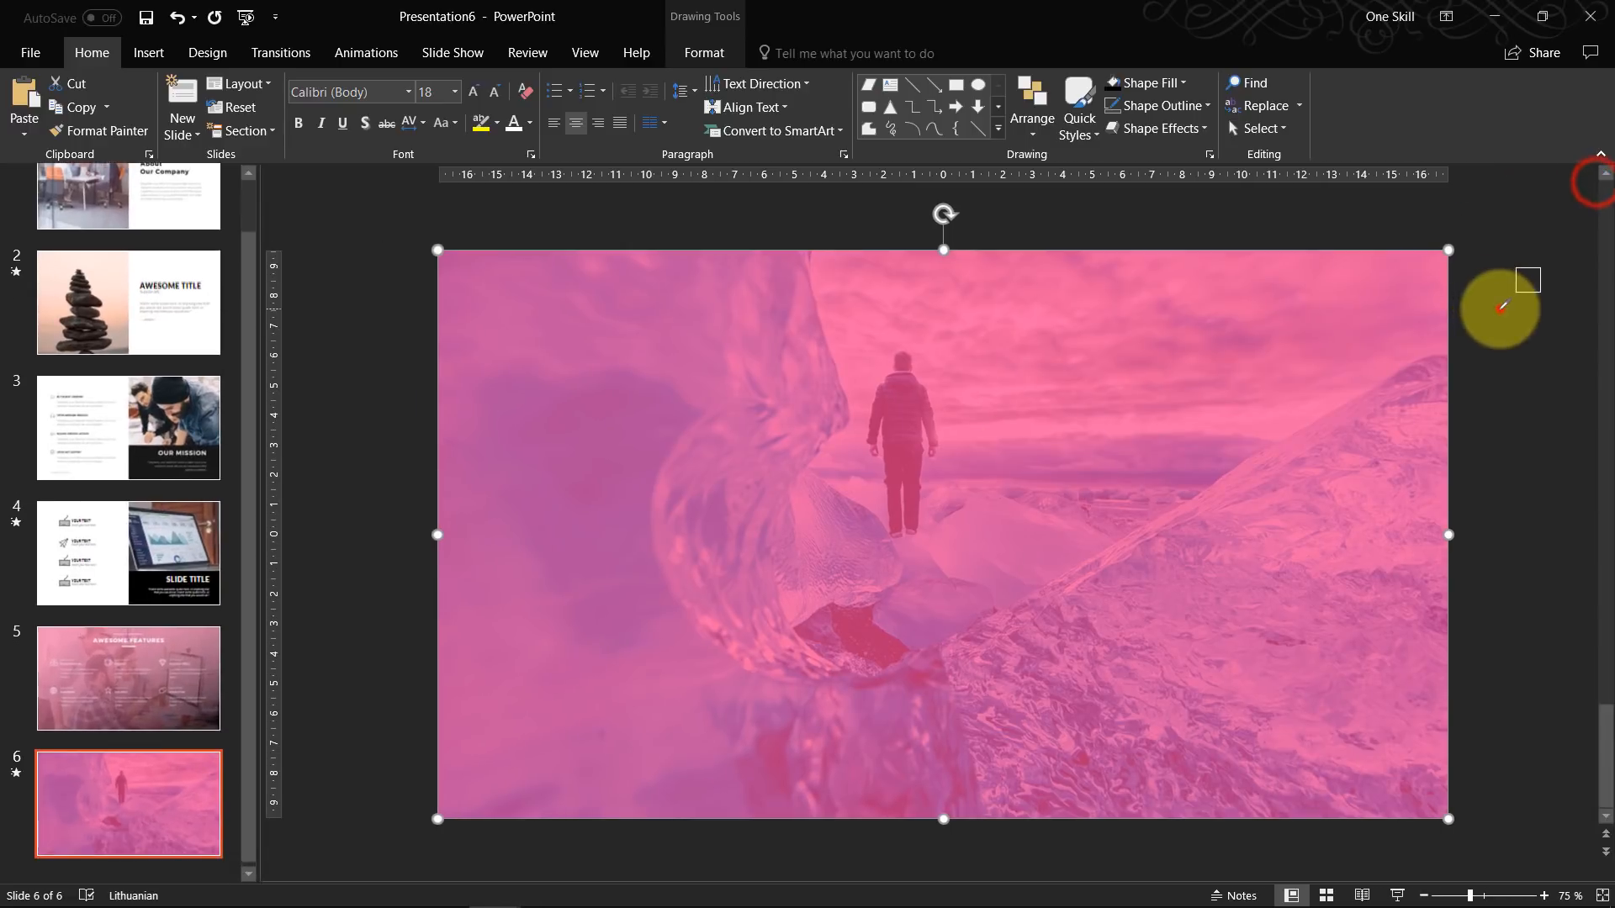
{"action": "left_click", "coordinate": [1538, 397]}
Compare with slide 5, then adjust slide 6's overlay color to a redder custom tone, RGB 242, 58, 84.
{"action": "left_click", "coordinate": [155, 678]}
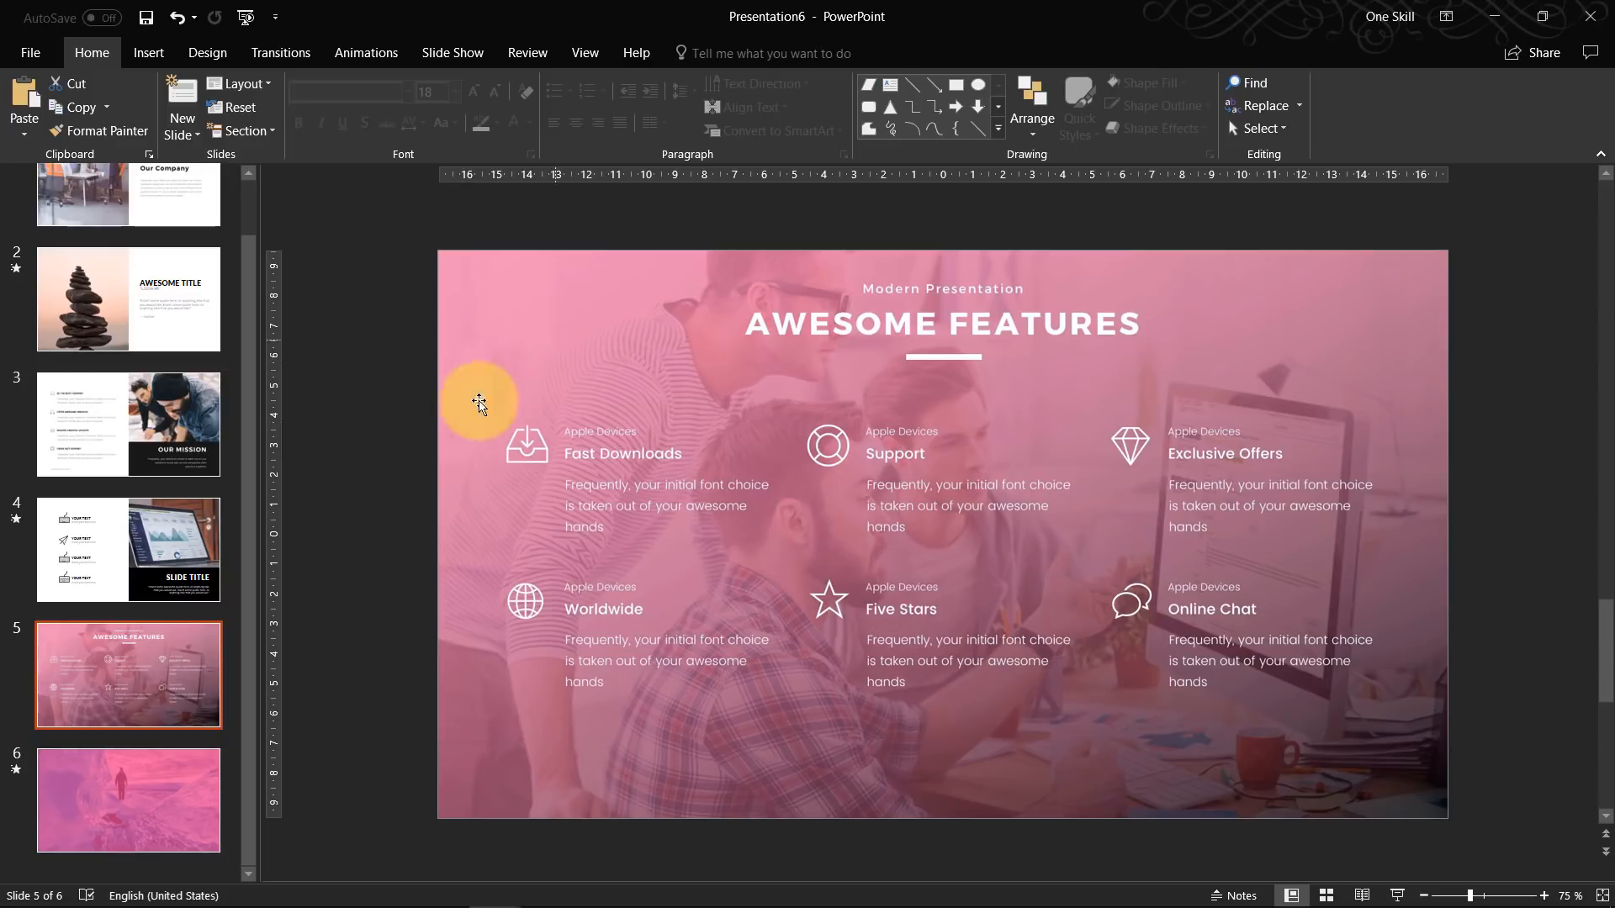
{"action": "left_click", "coordinate": [181, 795]}
{"action": "left_click", "coordinate": [1101, 416]}
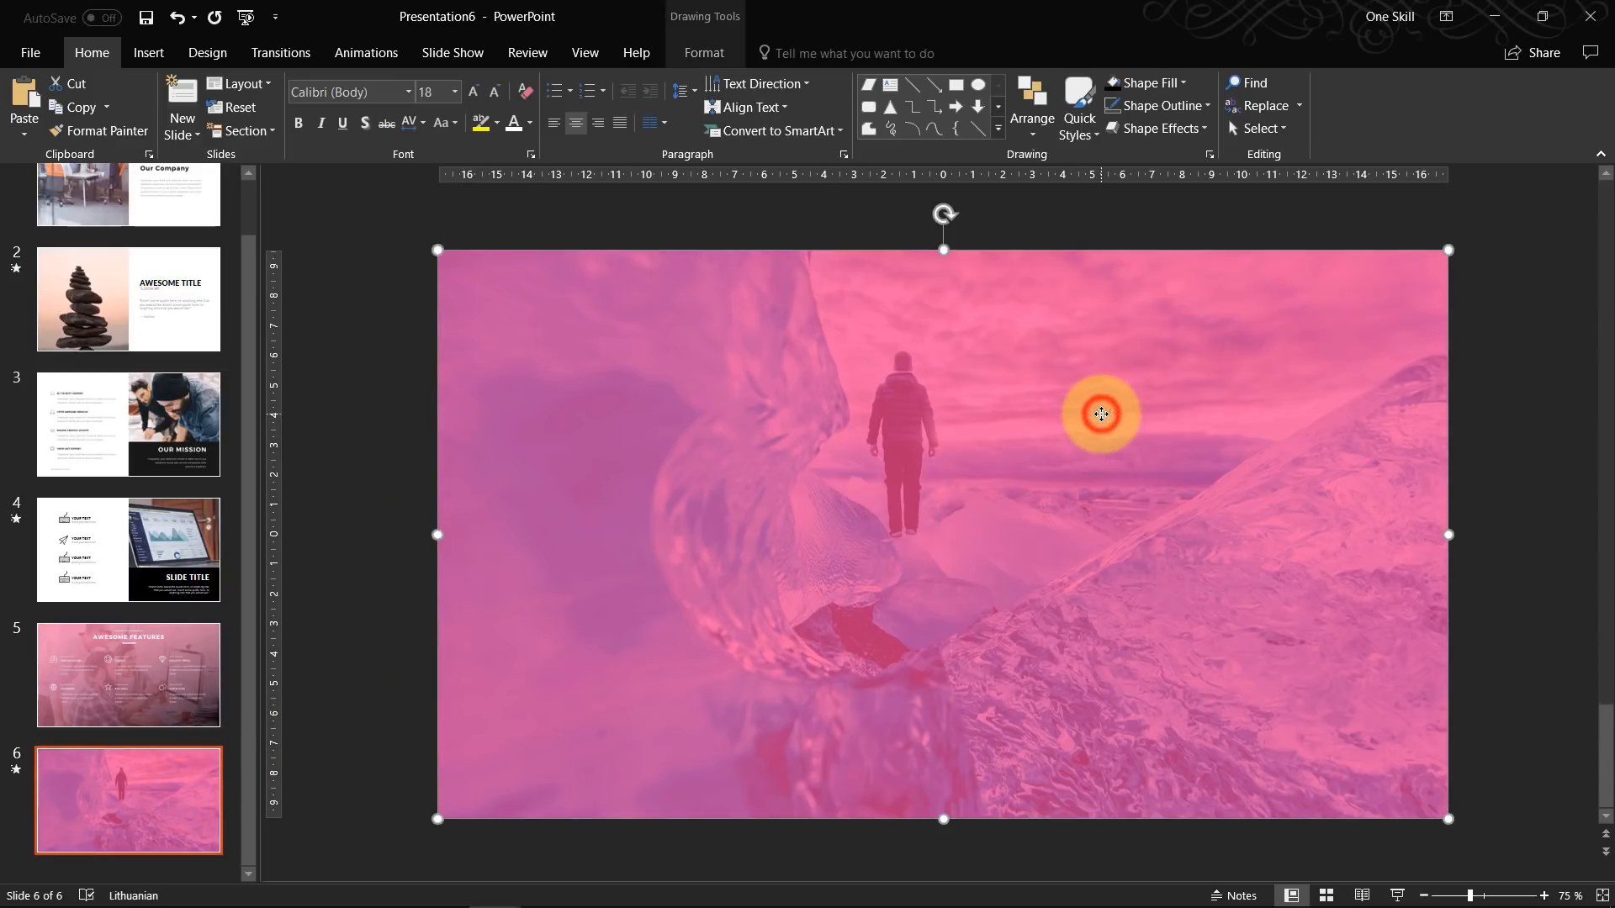
{"action": "right_click", "coordinate": [1101, 416]}
{"action": "left_click", "coordinate": [1194, 829]}
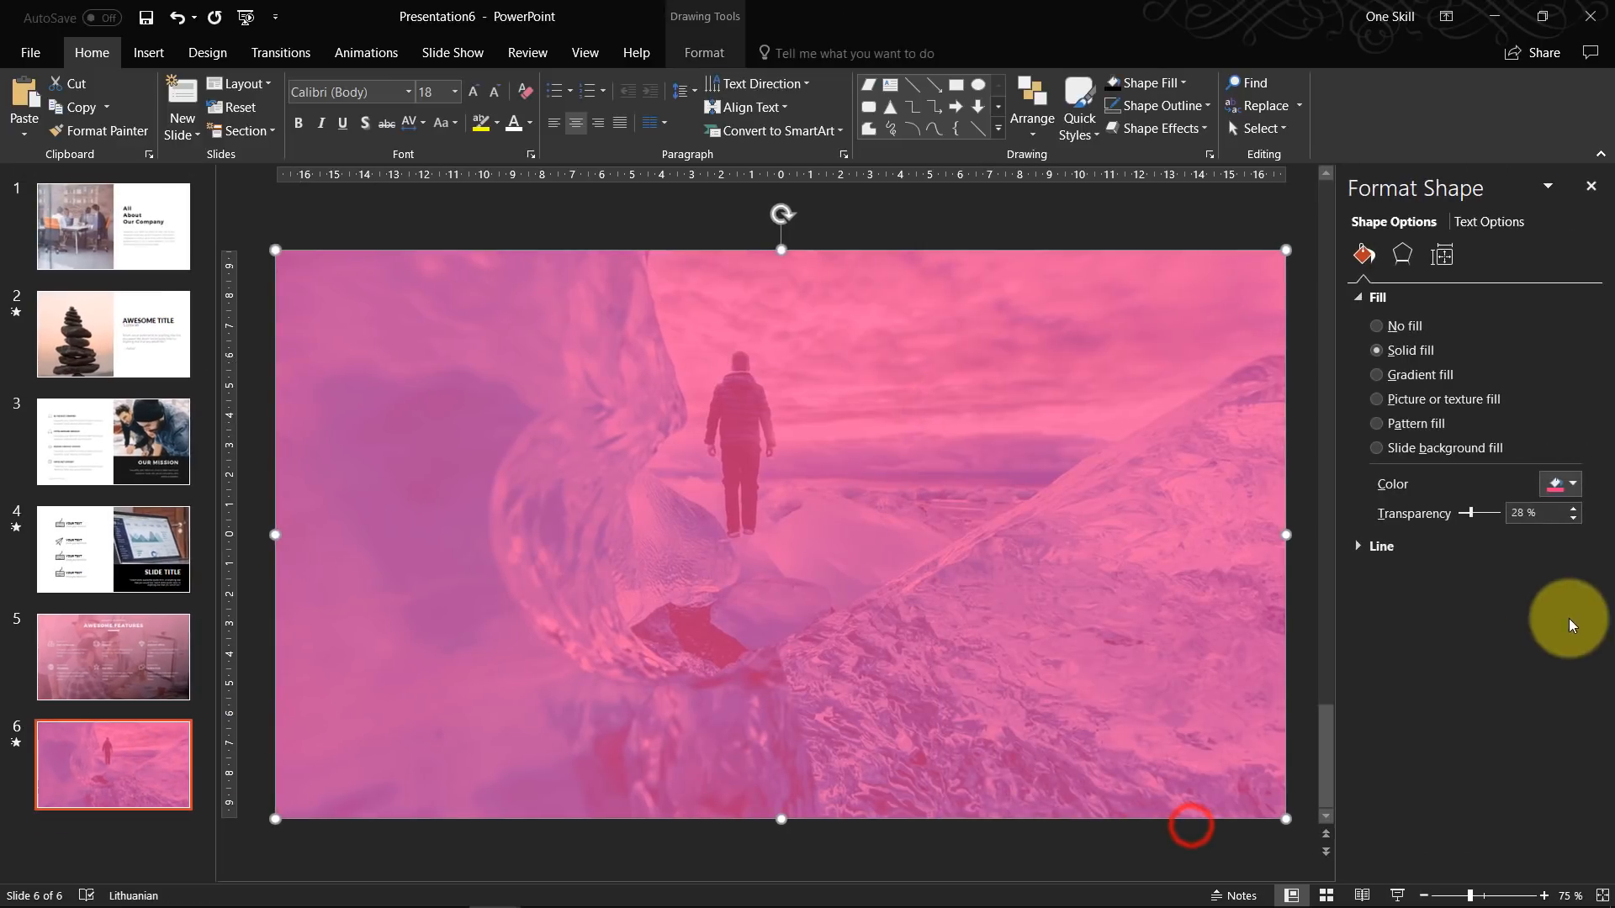
{"action": "left_click", "coordinate": [1572, 485]}
{"action": "left_click", "coordinate": [1511, 700]}
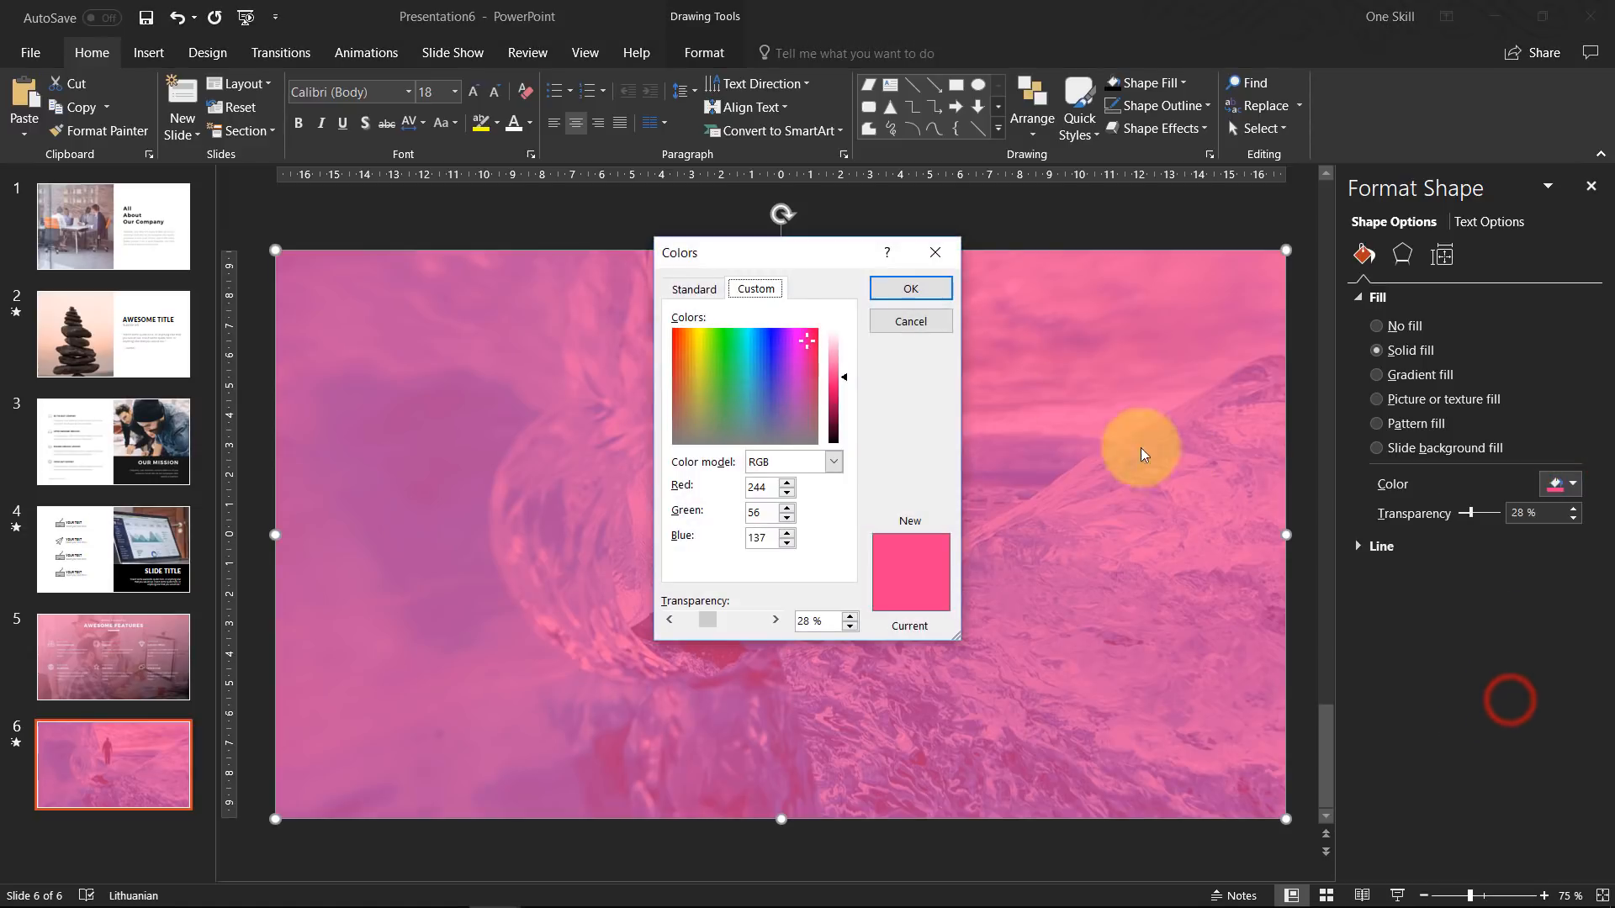
{"action": "left_click_drag", "start_coordinate": [813, 258], "coordinate": [1109, 277]}
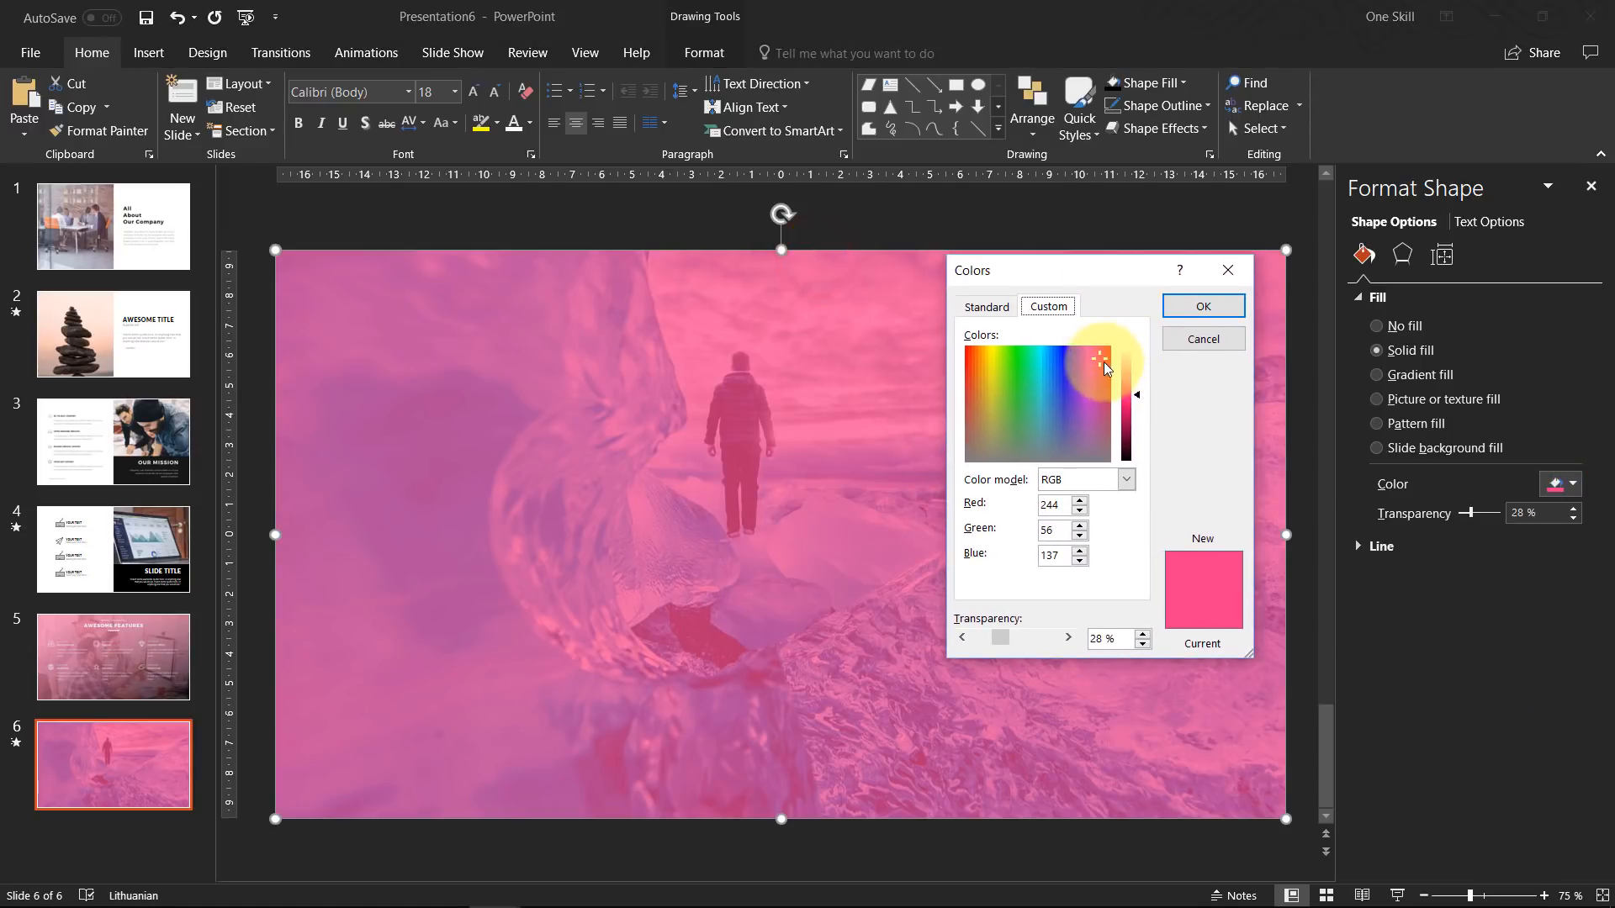
{"action": "left_click_drag", "start_coordinate": [1102, 362], "coordinate": [1107, 360]}
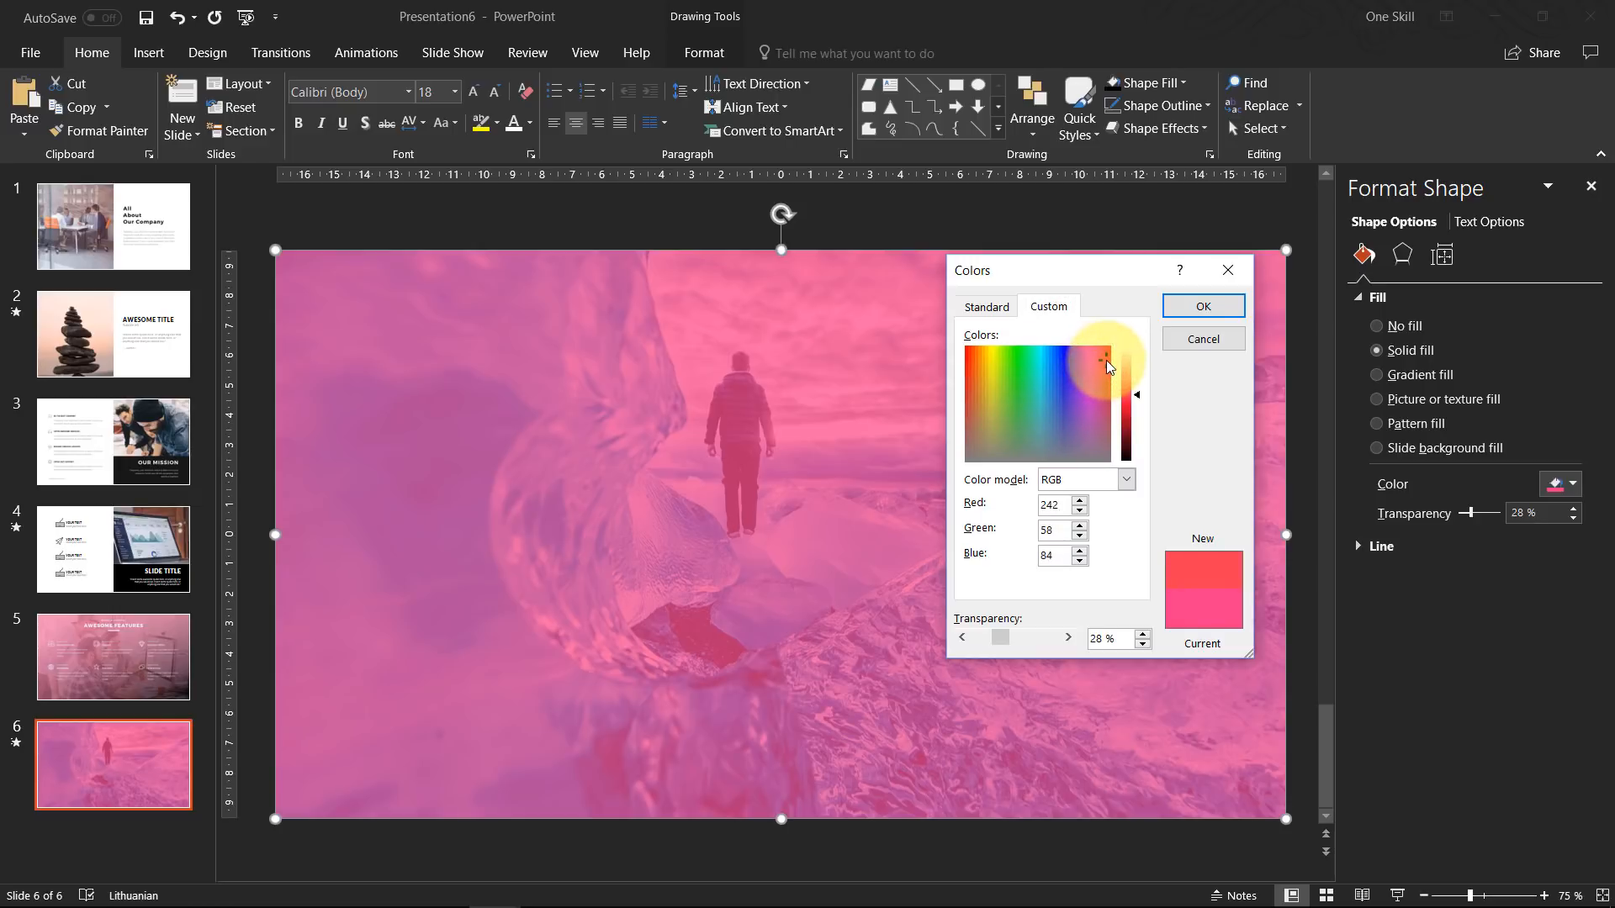